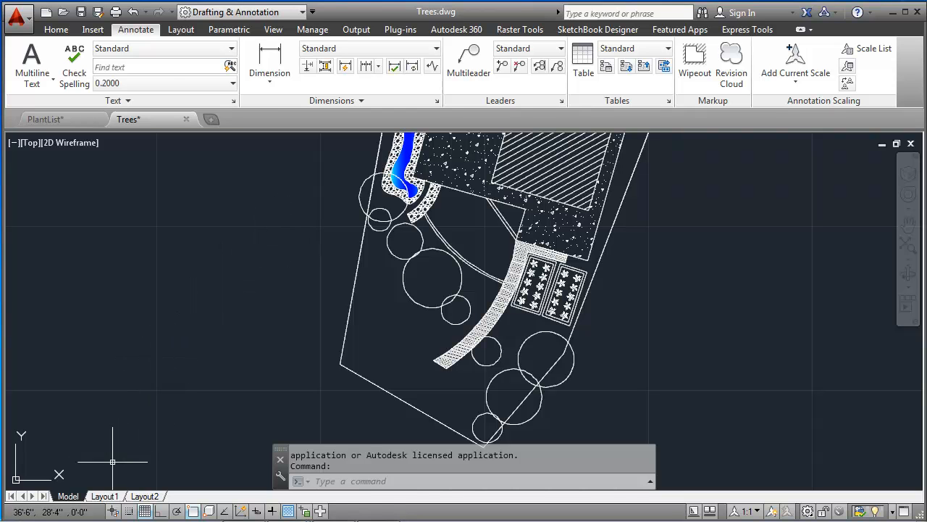
# Step: Switch to Layout1 and erase the viewport showing the site plan
pyautogui.click(109, 498)
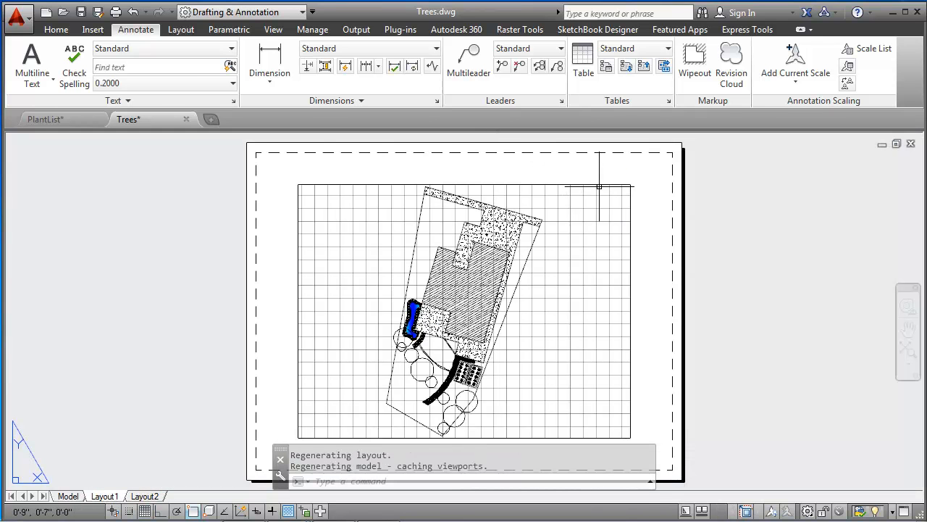
pyautogui.click(587, 184)
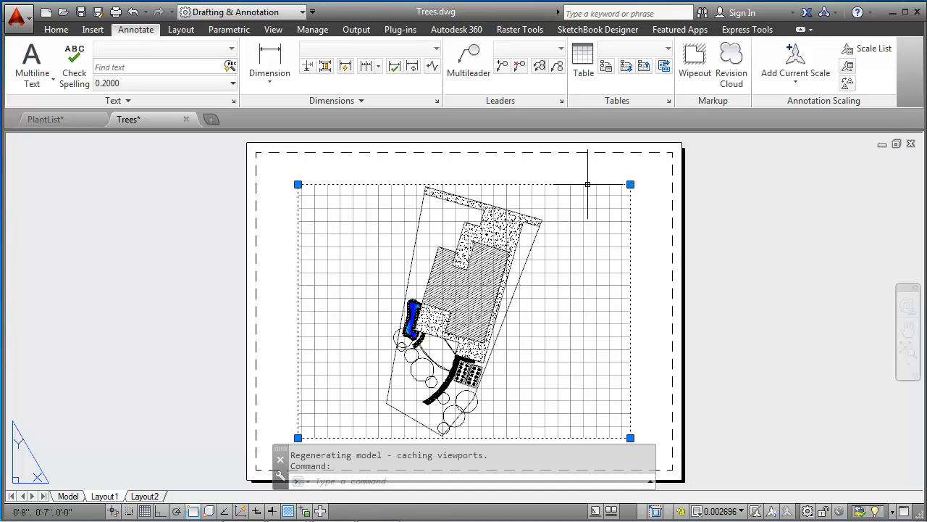
pyautogui.press('Delete')
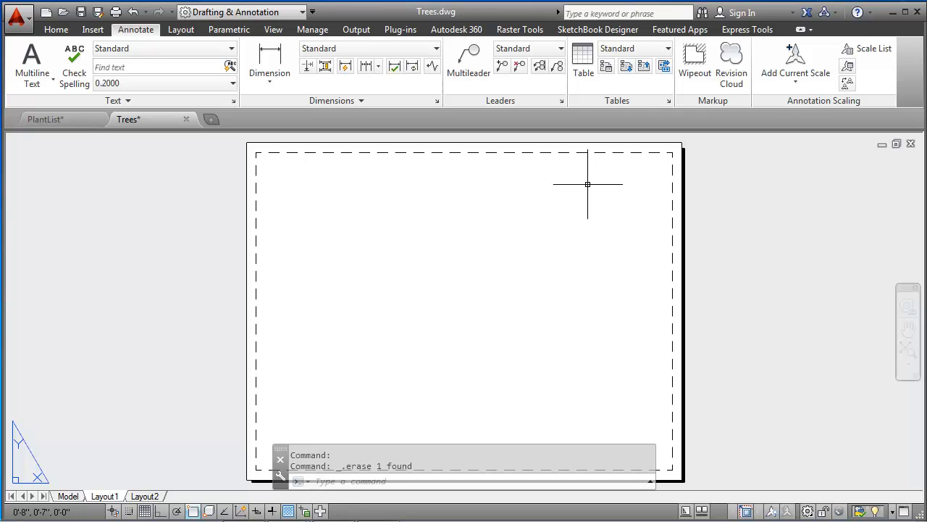
# Step: Create a new text style named StylusBT with the STYLE command
pyautogui.click(57, 30)
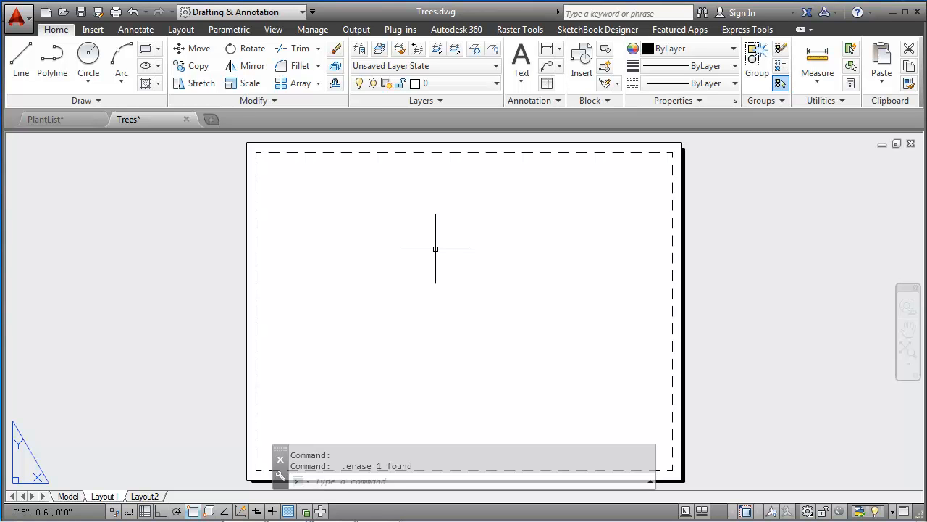
pyautogui.write('Sty')
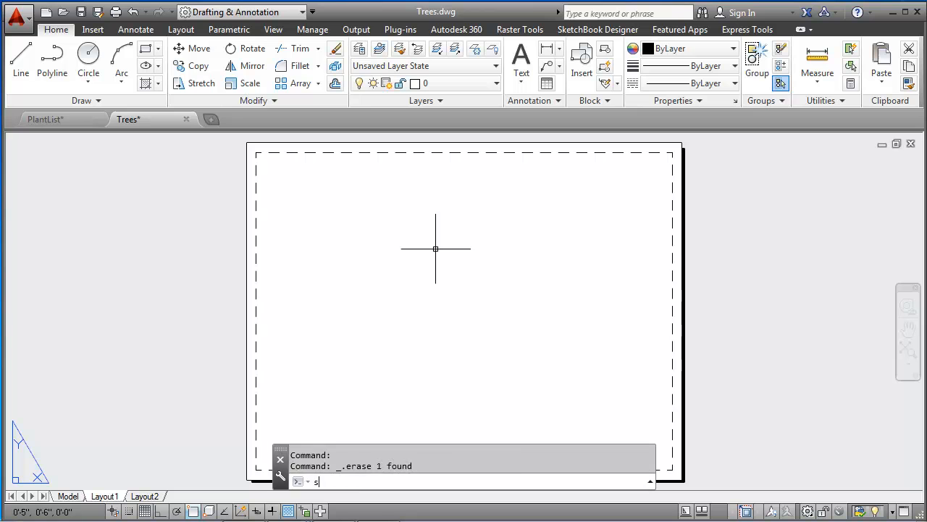
pyautogui.write('le')
pyautogui.press('Return')
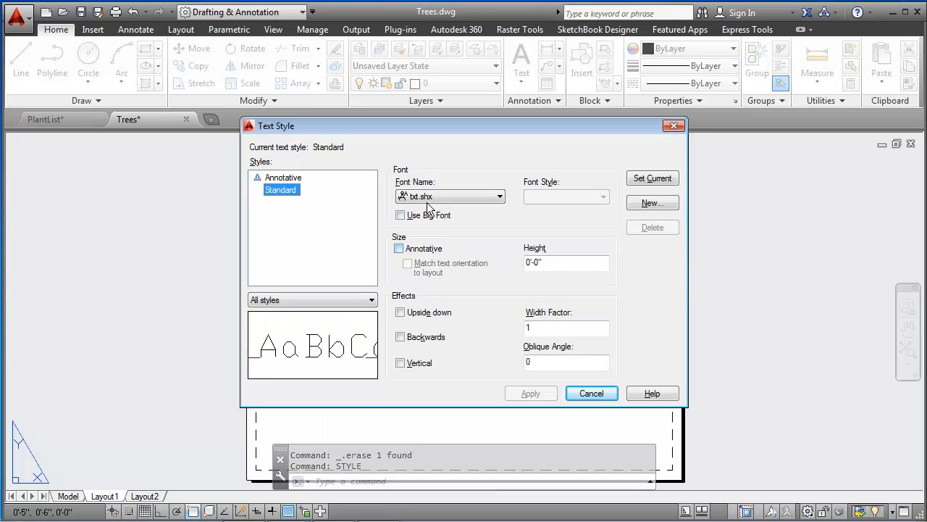
pyautogui.click(647, 202)
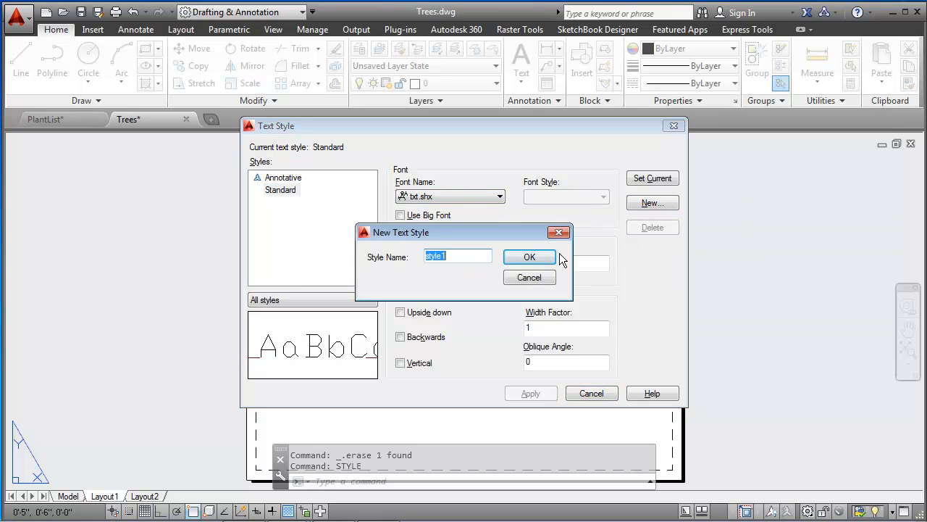
pyautogui.write('StylusBT')
pyautogui.click(527, 257)
# Step: Assign the Stylus BT font to the StylusBT text style, apply it and make the style current
pyautogui.click(475, 199)
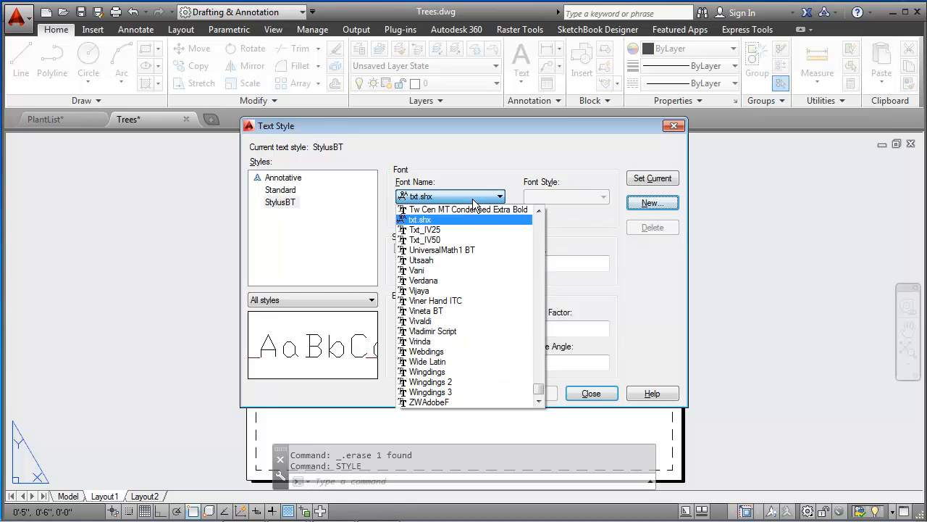
pyautogui.write('st')
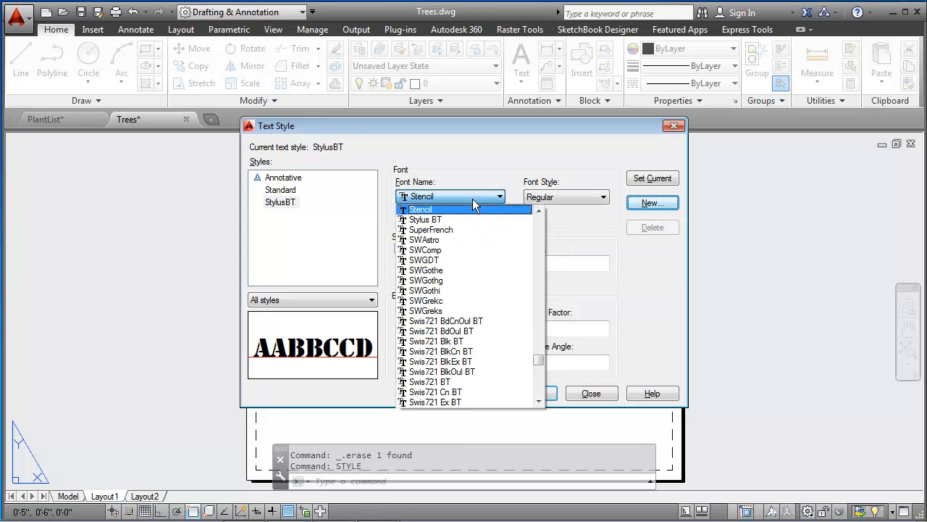
pyautogui.click(434, 219)
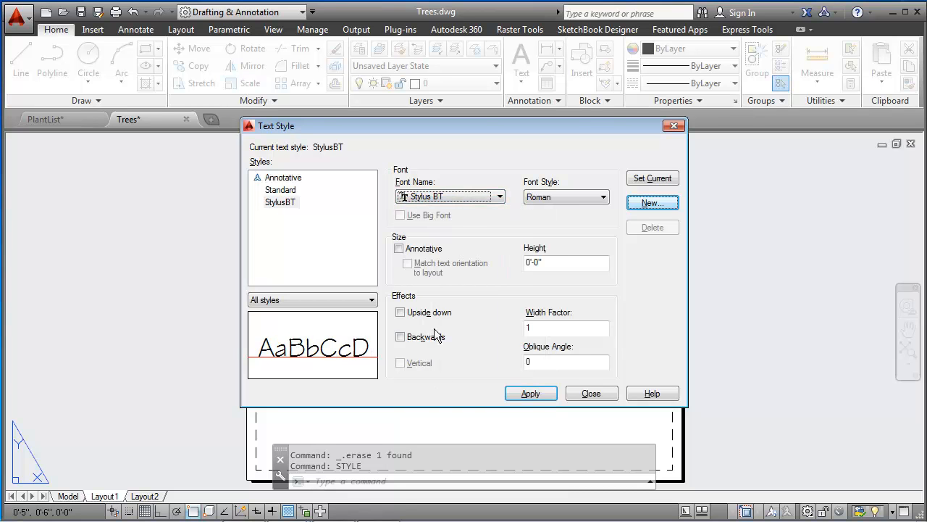
pyautogui.click(530, 393)
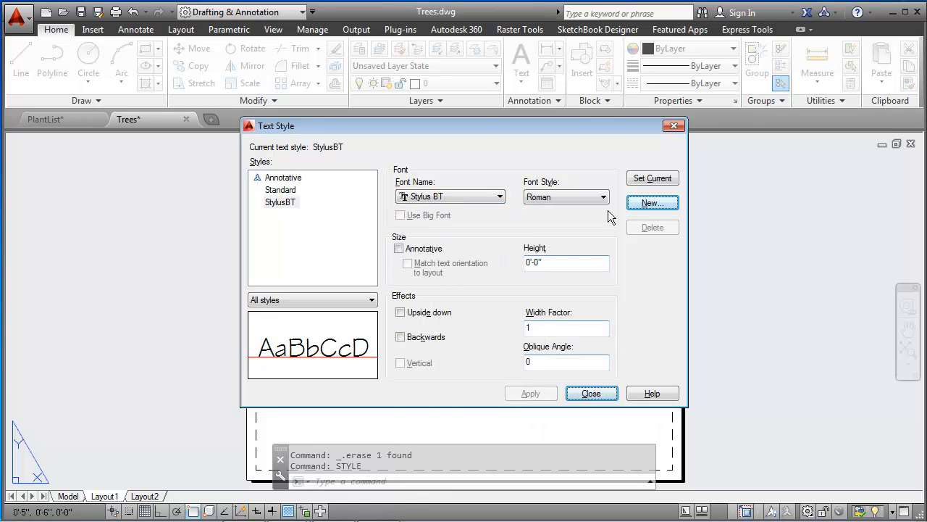
pyautogui.click(644, 178)
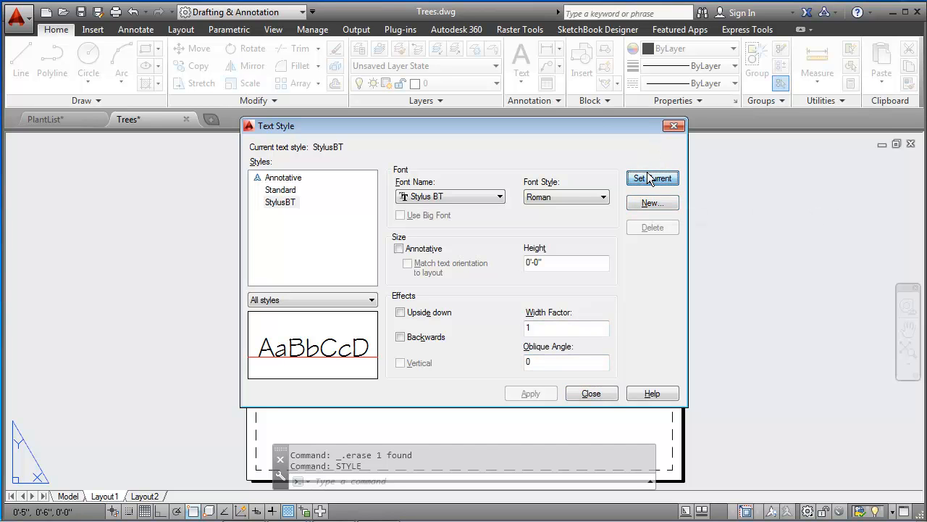
pyautogui.click(587, 390)
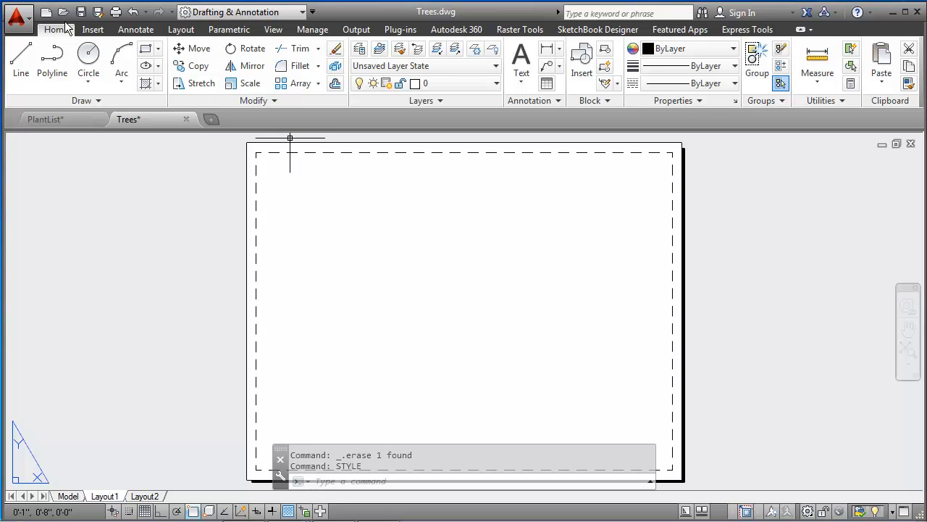
pyautogui.click(137, 30)
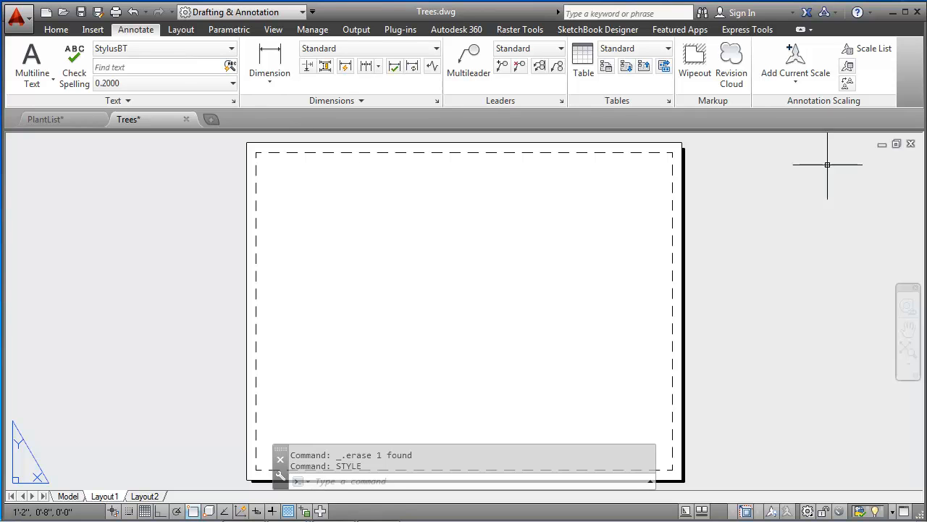
pyautogui.click(669, 102)
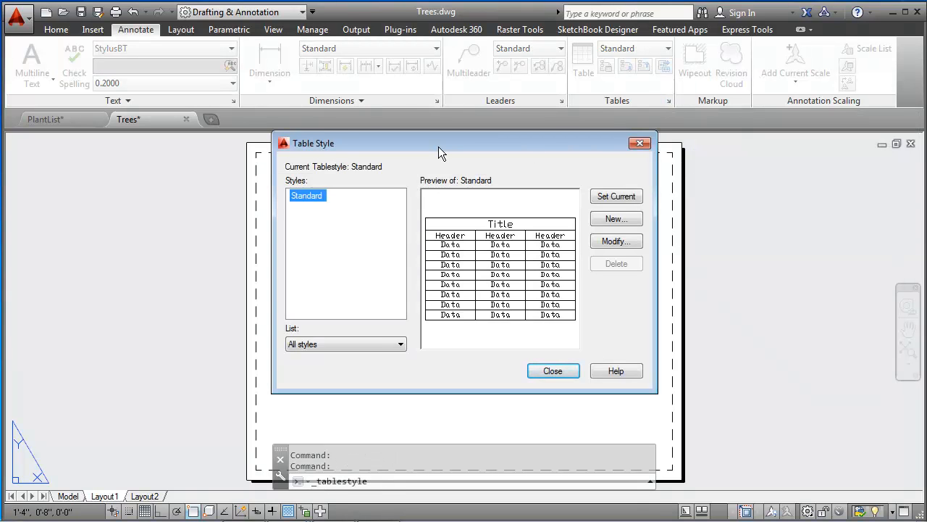
pyautogui.click(552, 371)
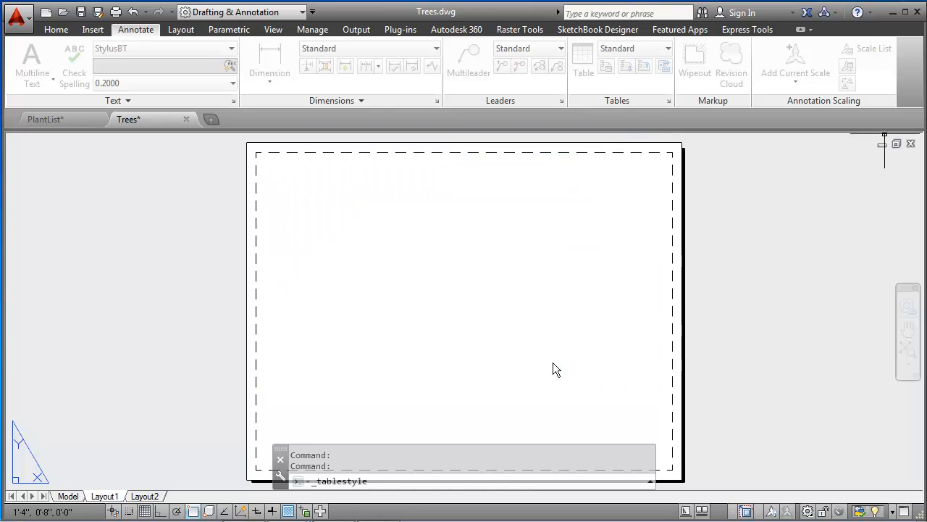
# Step: Create a new table style named PlantList based on Standard and continue to its settings
pyautogui.click(405, 482)
pyautogui.write('tablestyle')
pyautogui.press('Return')
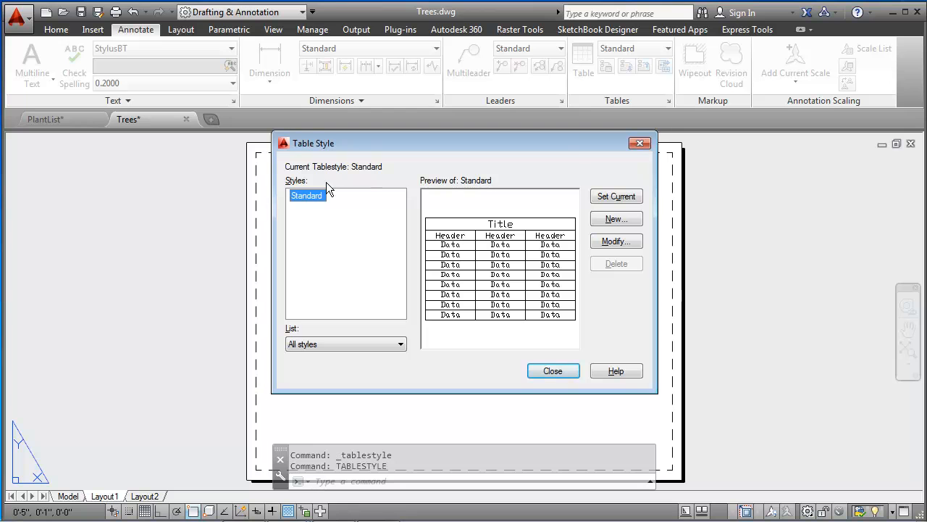
pyautogui.click(614, 219)
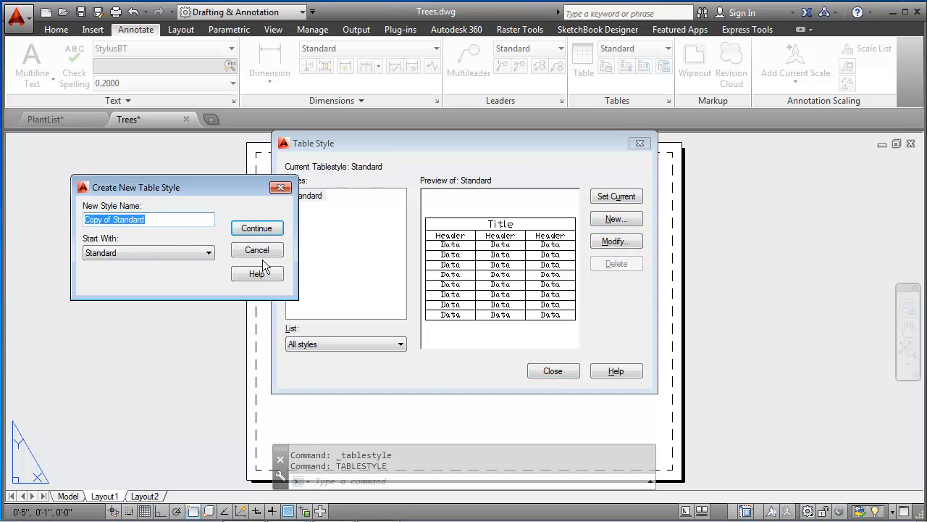
pyautogui.write('Pl')
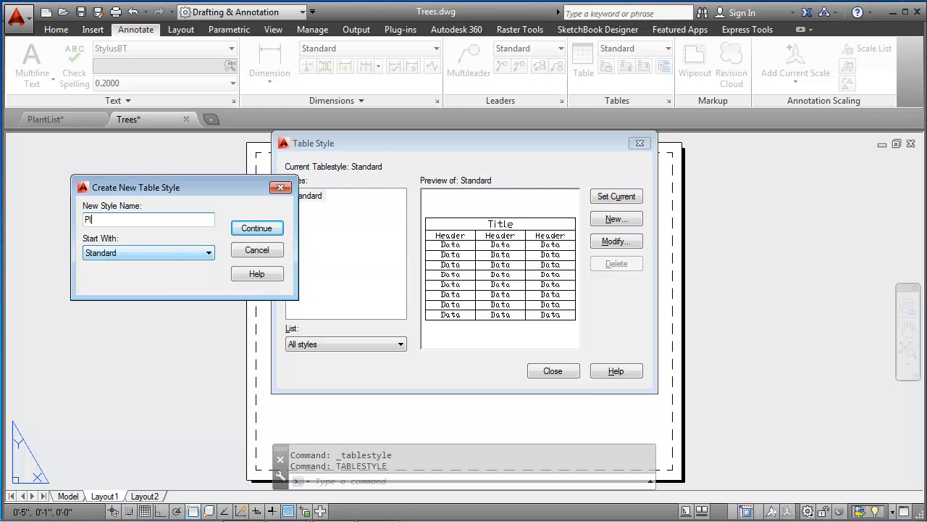
pyautogui.write('atnList')
pyautogui.press('BackSpace')
pyautogui.press('BackSpace')
pyautogui.press('BackSpace')
pyautogui.press('BackSpace')
pyautogui.press('BackSpace')
pyautogui.press('BackSpace')
pyautogui.write('ntList')
pyautogui.click(257, 228)
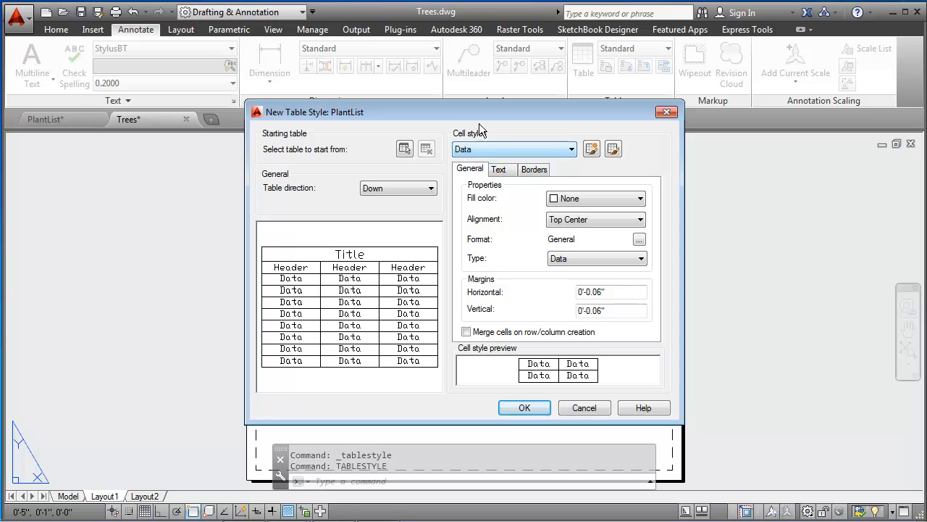
# Step: Set the Title cell style's fill color to Green with Middle Center alignment
pyautogui.click(498, 148)
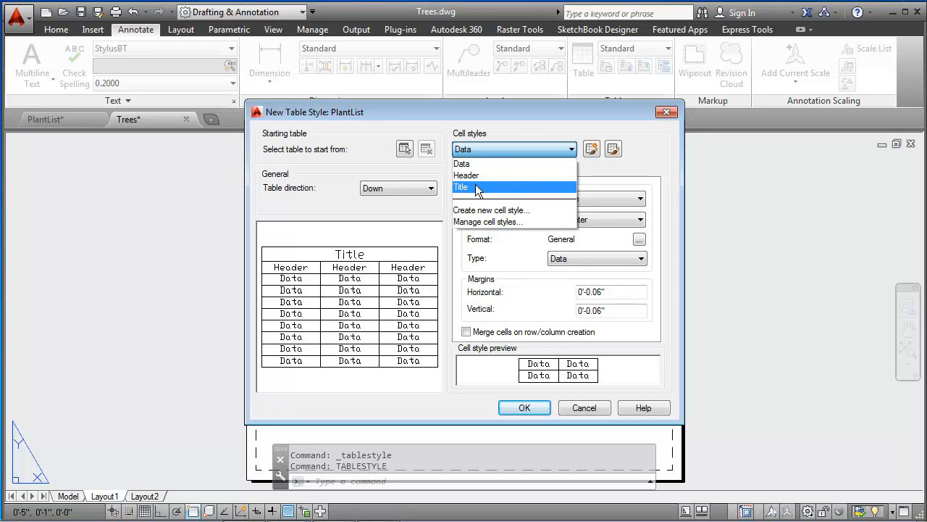
pyautogui.click(478, 188)
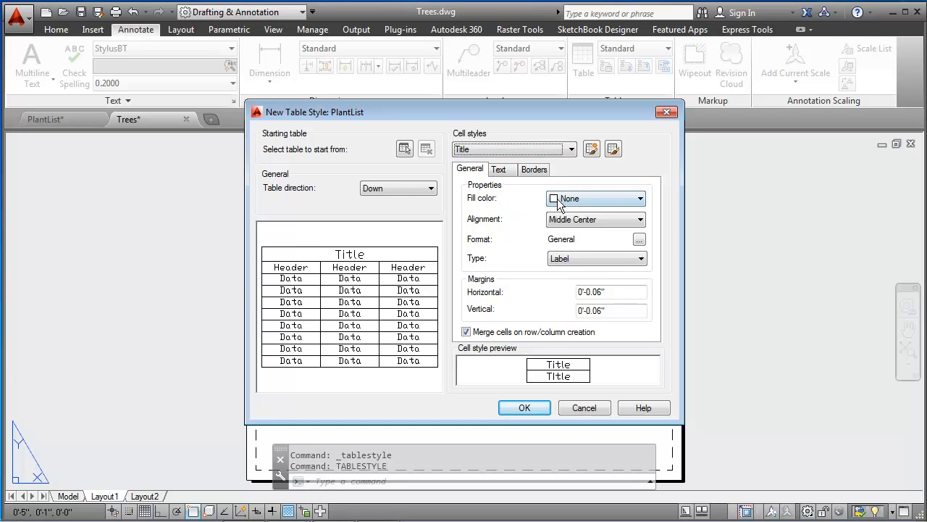
pyautogui.click(587, 194)
pyautogui.click(577, 269)
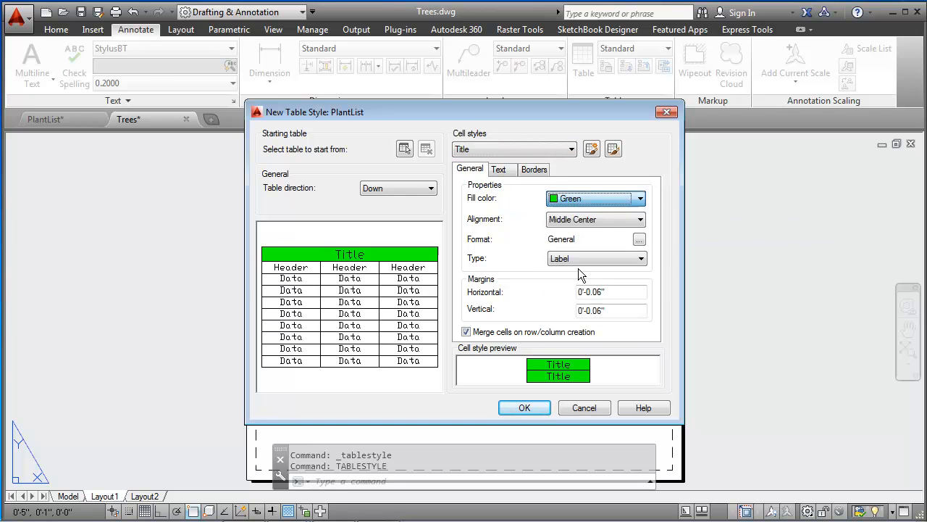
pyautogui.click(588, 220)
pyautogui.click(590, 220)
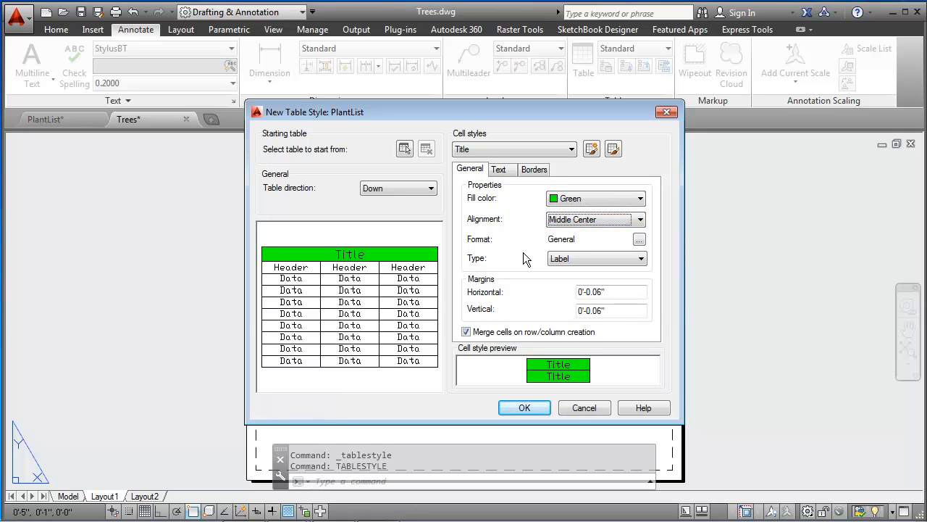
# Step: Set the Title cell style's horizontal and vertical margins to 0.08"
pyautogui.click(597, 291)
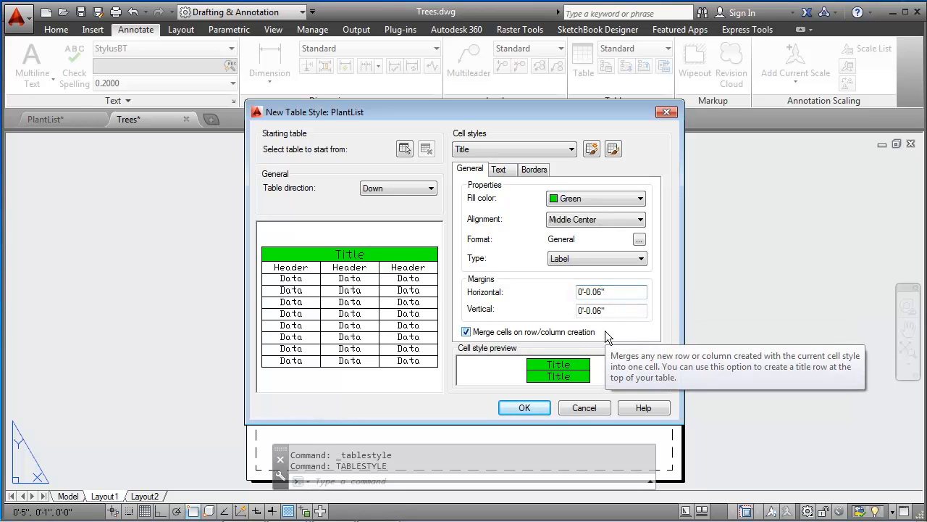
pyautogui.press('BackSpace')
pyautogui.write('8')
pyautogui.click(611, 312)
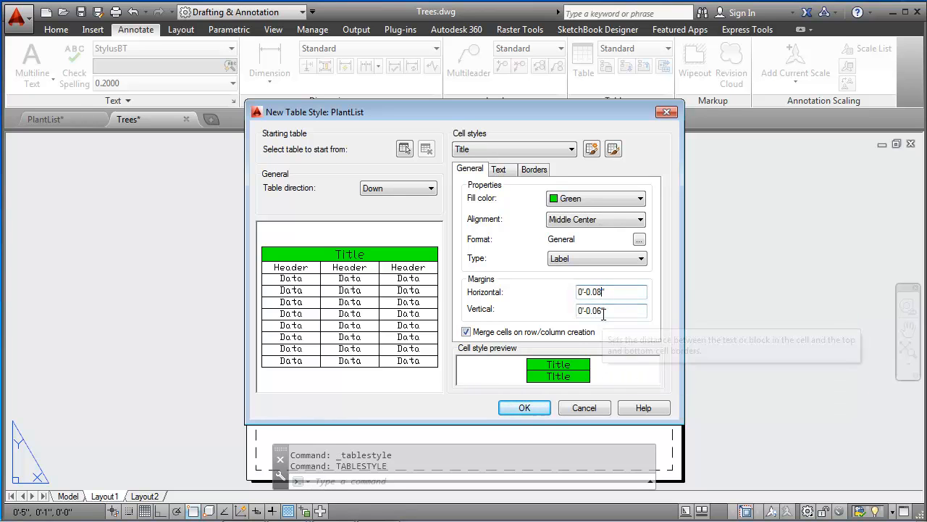
pyautogui.press('BackSpace')
pyautogui.write('8')
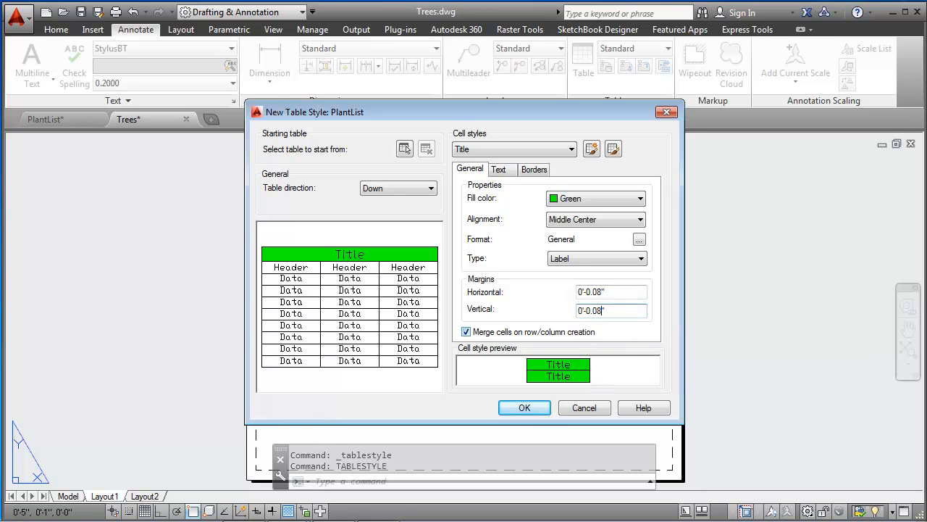
pyautogui.click(610, 291)
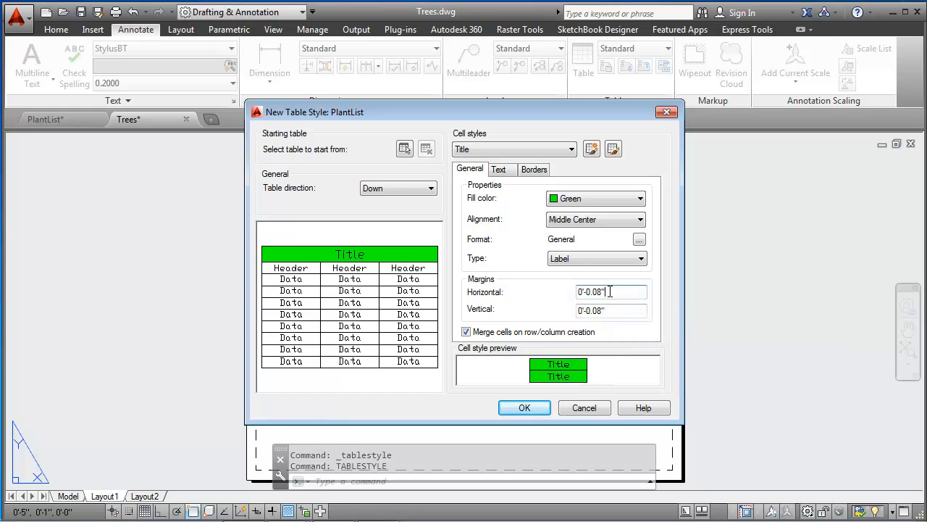
# Step: Set the Header cell style's text style to StylusBT
pyautogui.click(514, 148)
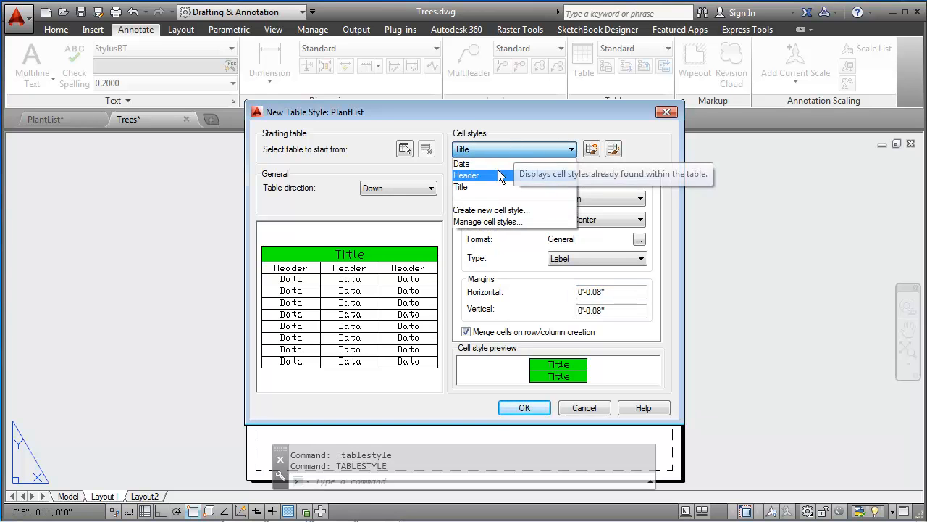
pyautogui.click(476, 175)
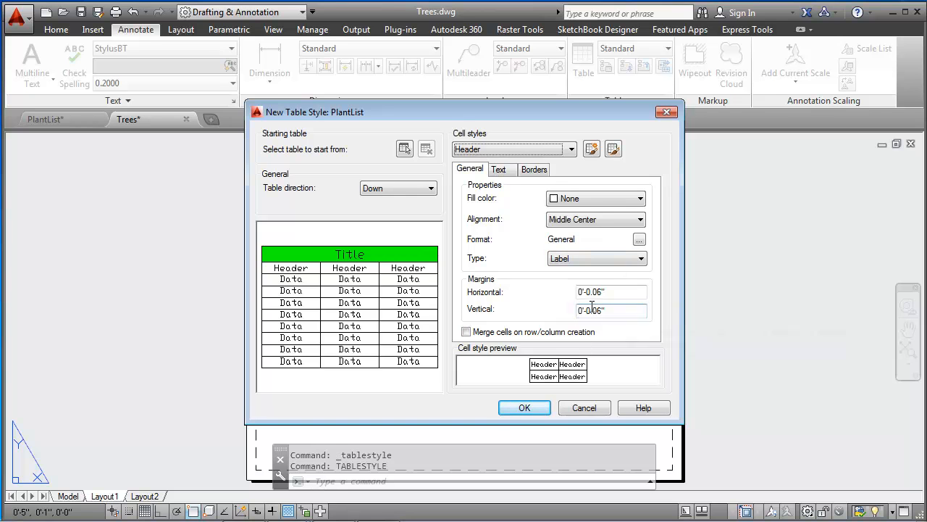
pyautogui.click(510, 174)
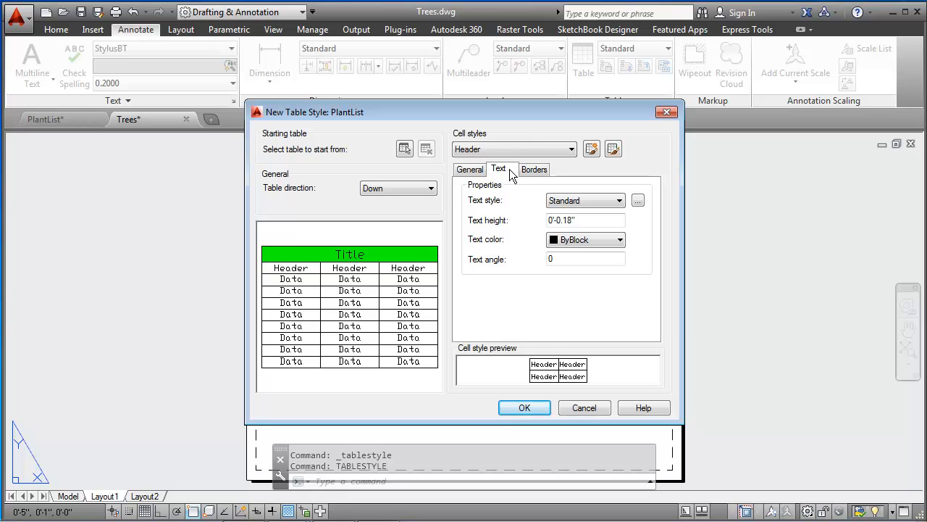
pyautogui.click(599, 203)
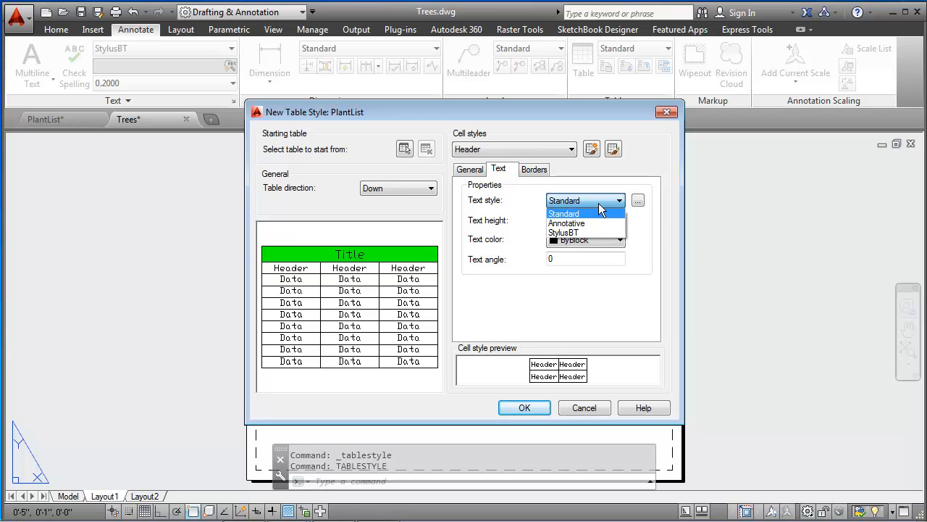
pyautogui.click(575, 232)
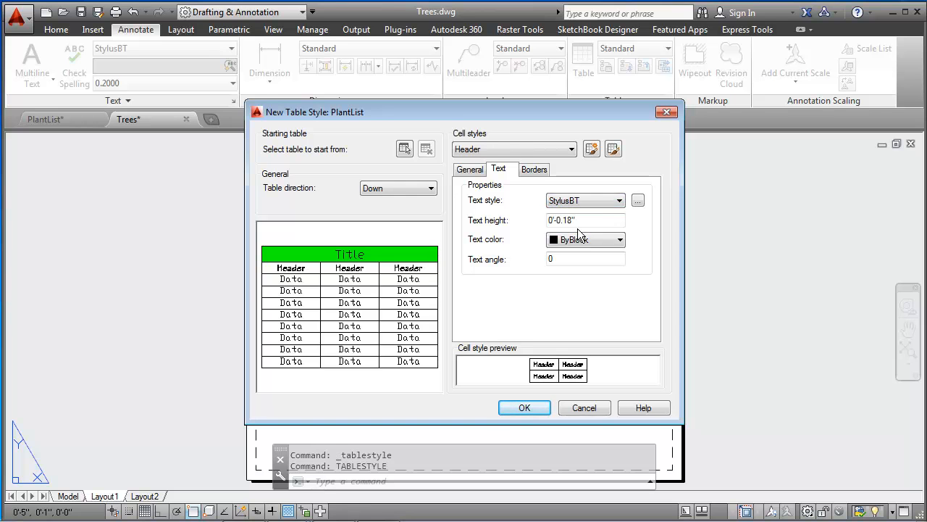
pyautogui.click(574, 219)
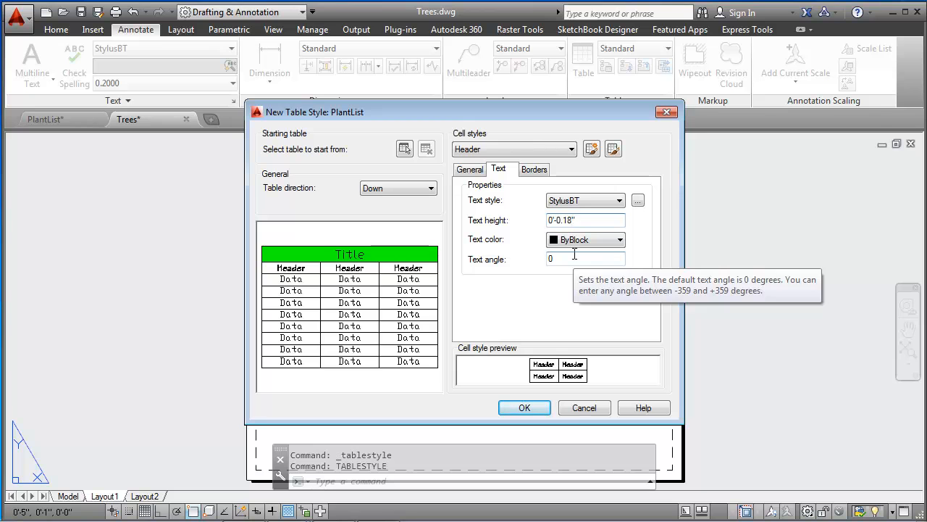
# Step: Set the Header cell style's text height to 0.15"
pyautogui.press('BackSpace')
pyautogui.write('5')
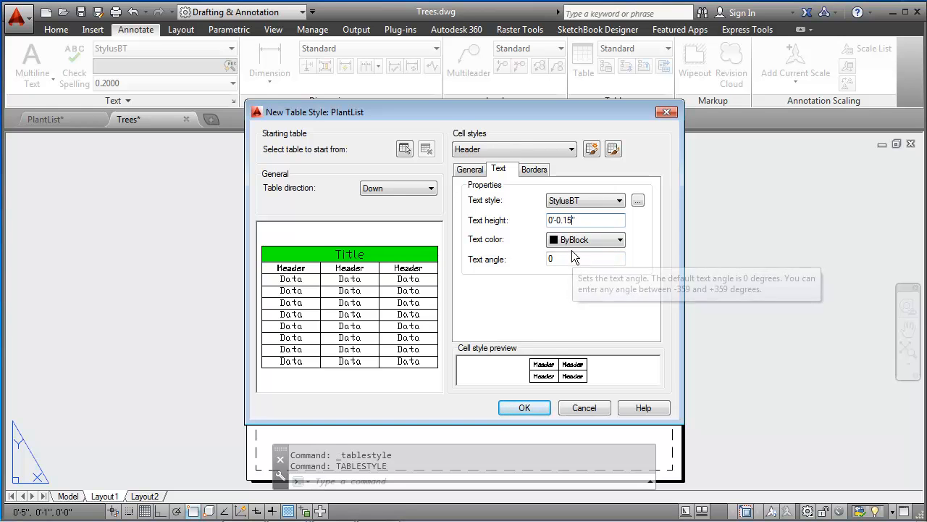
# Step: Set the Title cell style's text style to StylusBT and its text height to 0.18"
pyautogui.click(529, 151)
pyautogui.click(483, 185)
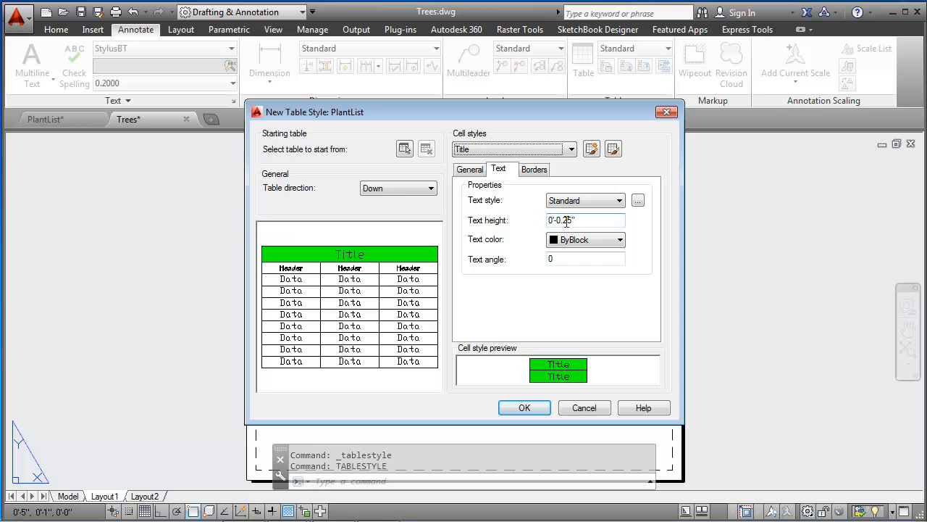
pyautogui.click(579, 201)
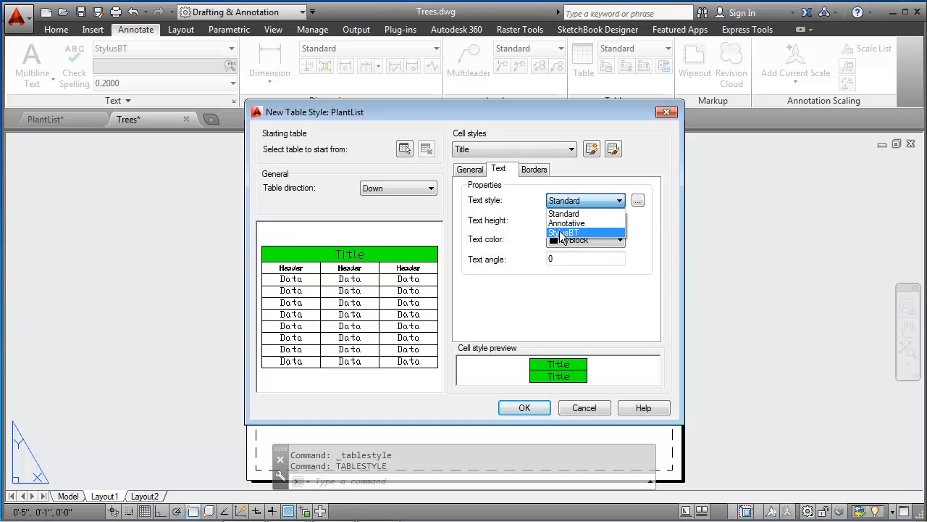
pyautogui.click(563, 233)
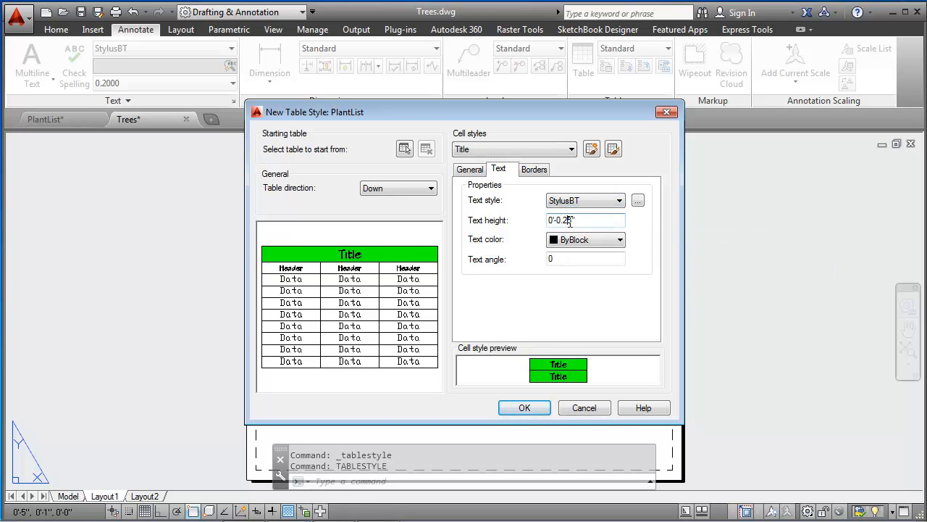
pyautogui.press('Delete')
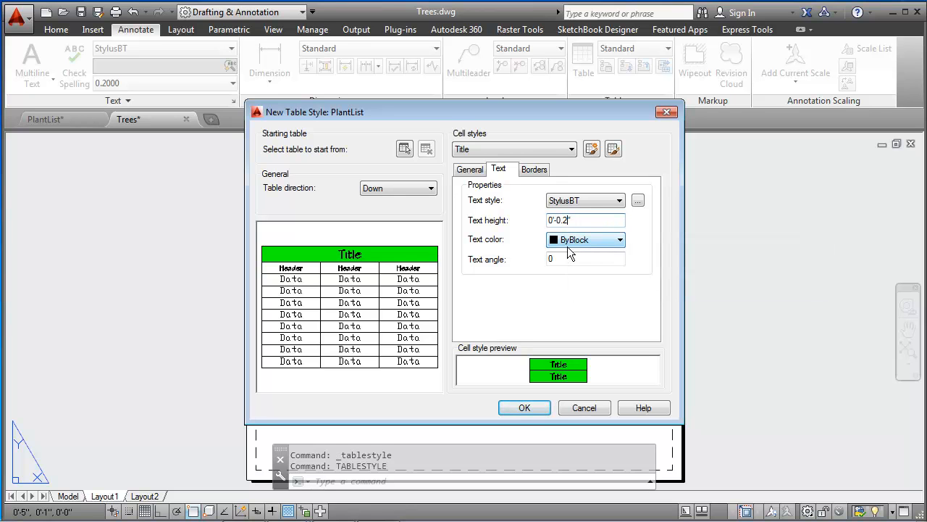
pyautogui.write('8')
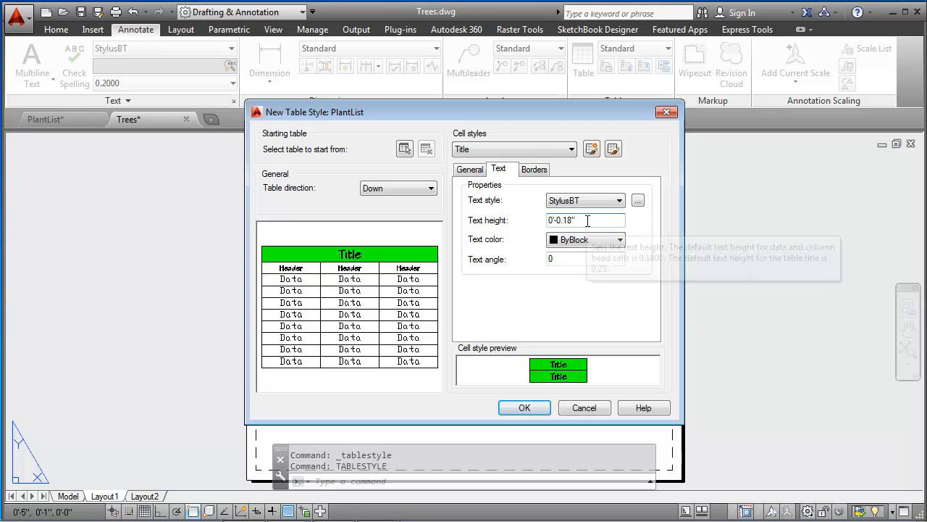
# Step: Set the Data cell style's alignment to Middle Center
pyautogui.click(539, 150)
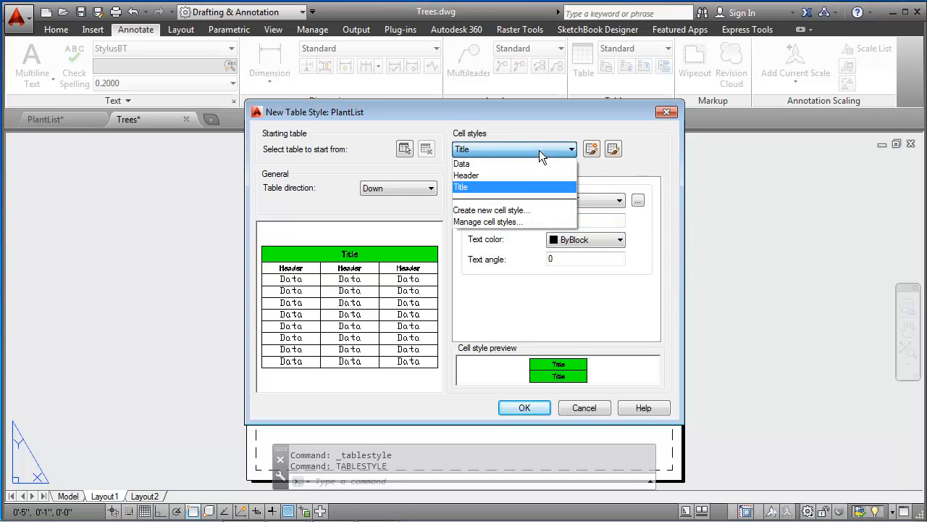
pyautogui.click(493, 164)
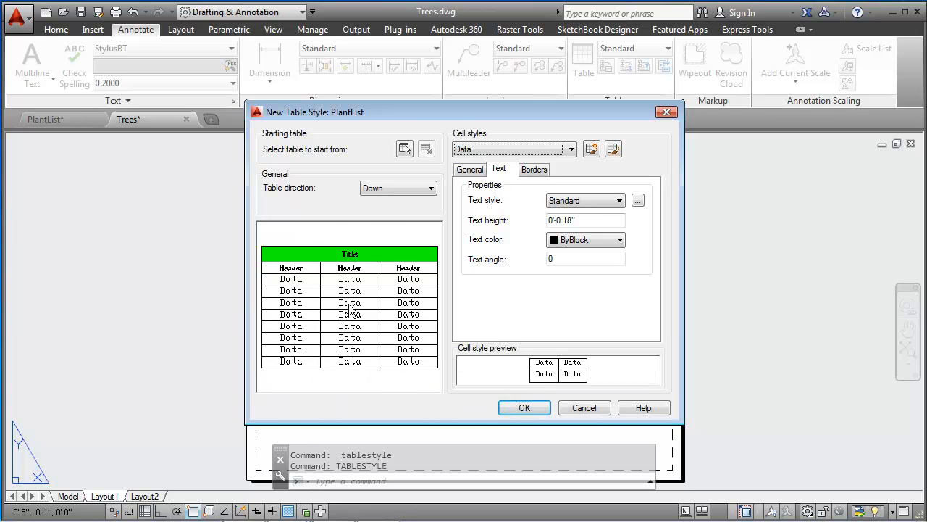
pyautogui.click(470, 171)
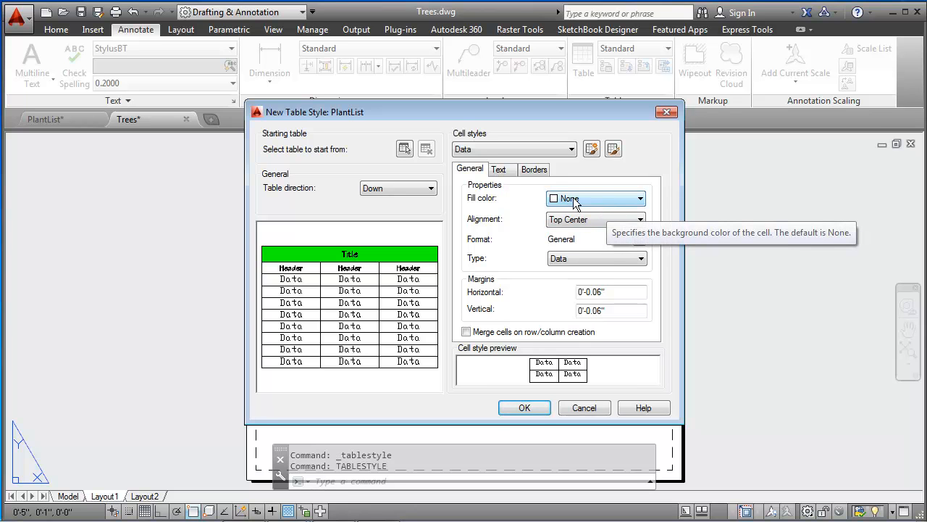
pyautogui.click(590, 218)
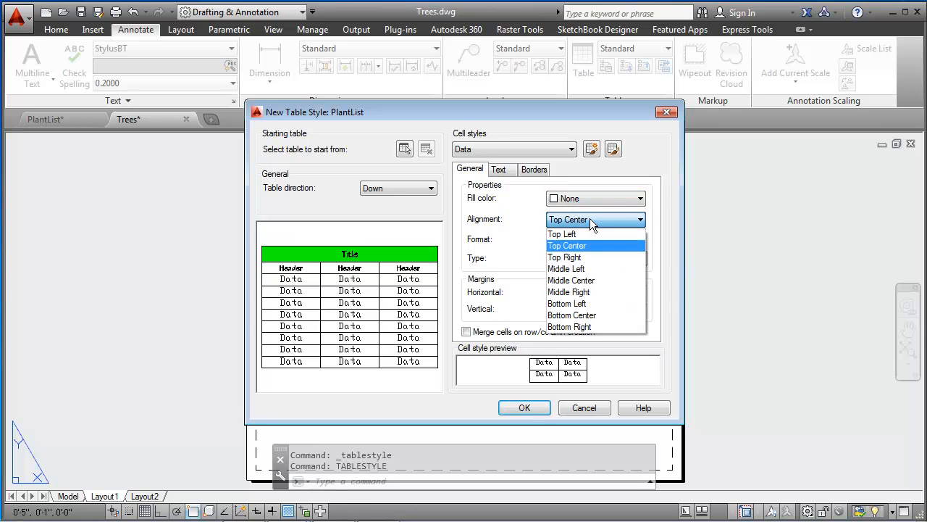
pyautogui.click(572, 280)
# Step: Set the Data cell style's text style to StylusBT and text height to 0.15", and save the PlantList table style
pyautogui.click(500, 168)
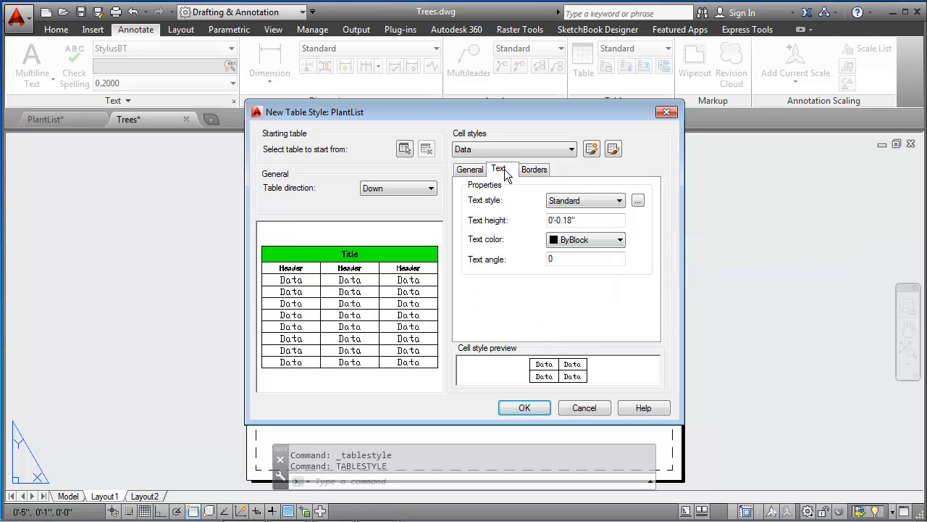
pyautogui.click(590, 201)
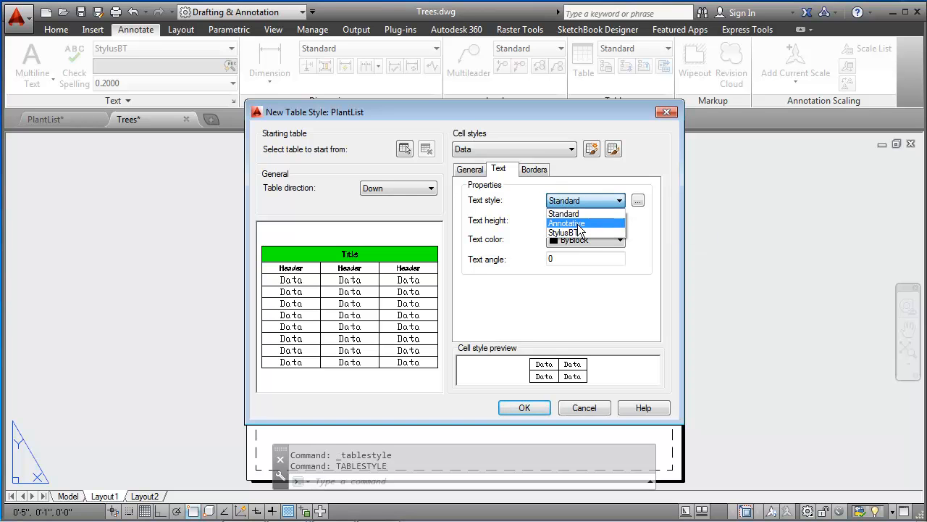
pyautogui.click(580, 231)
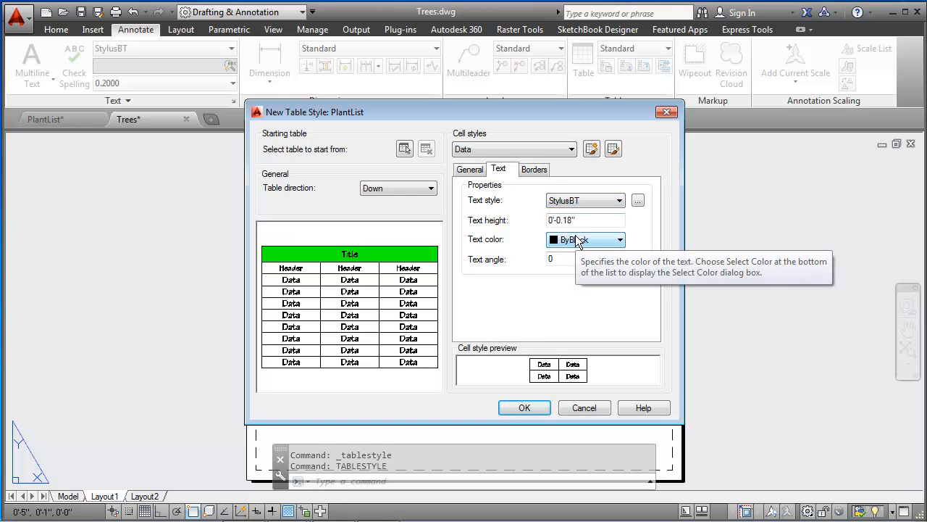
pyautogui.click(573, 220)
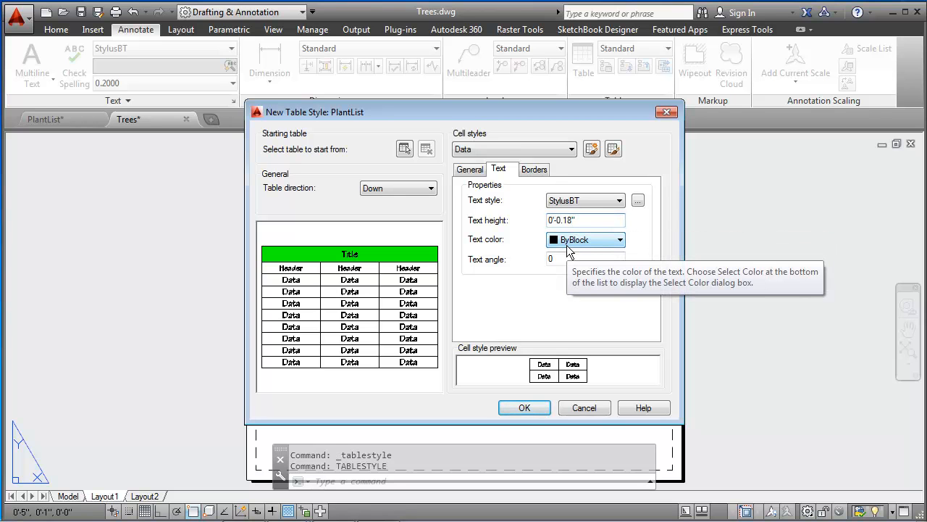
pyautogui.press('BackSpace')
pyautogui.write('5')
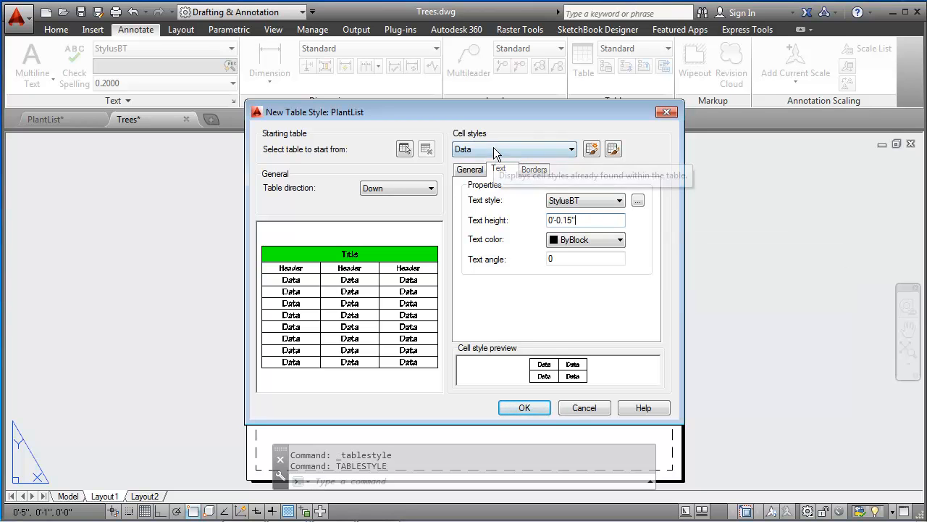
pyautogui.click(509, 403)
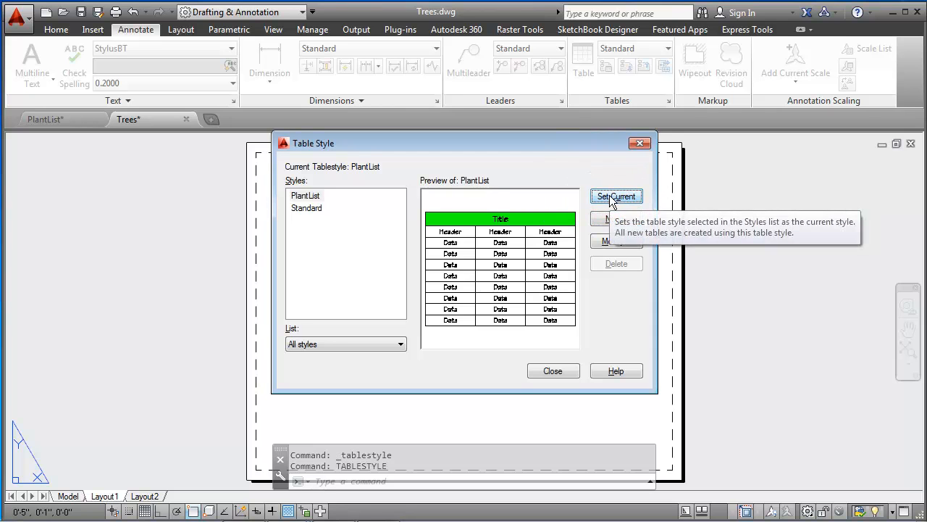
pyautogui.click(552, 370)
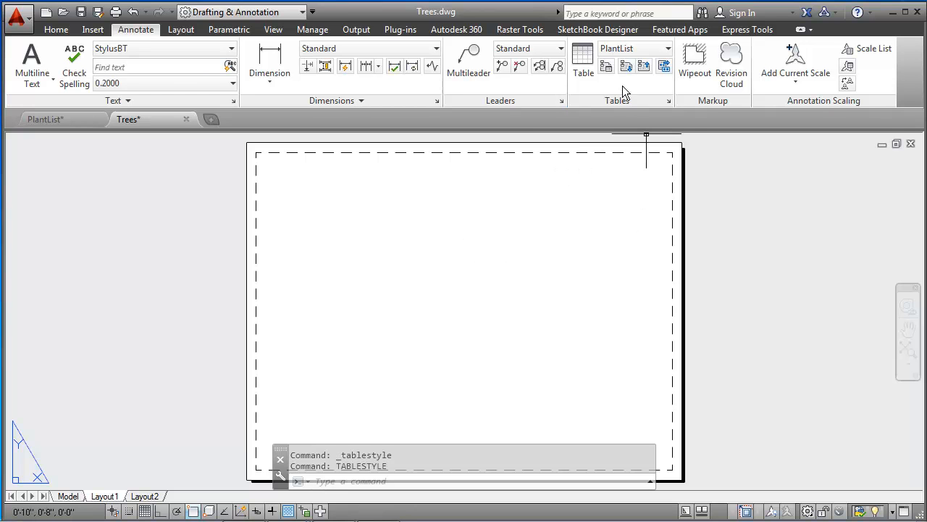
# Step: Insert an empty PlantList table with 6 columns, 13 data rows and 1.5" column width, starting near the layout sheet's upper-left corner
pyautogui.press('ctrl')
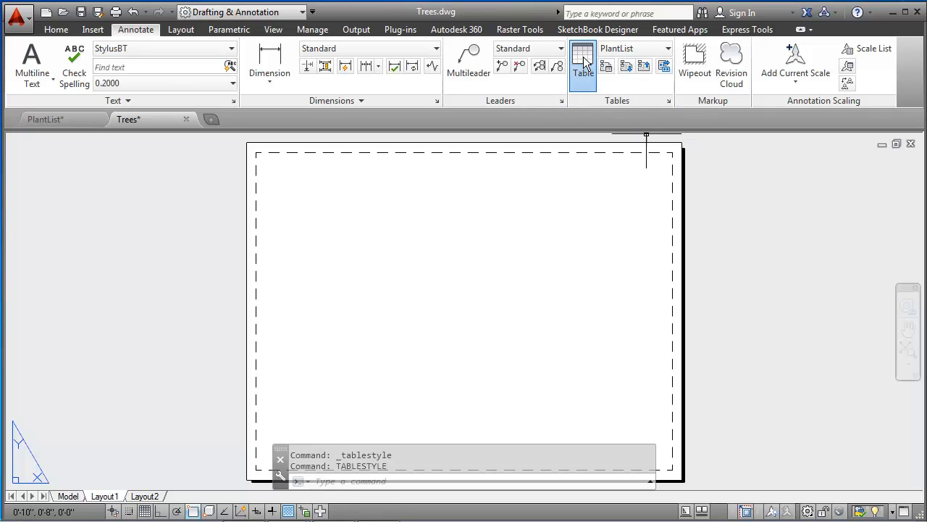
pyautogui.click(584, 58)
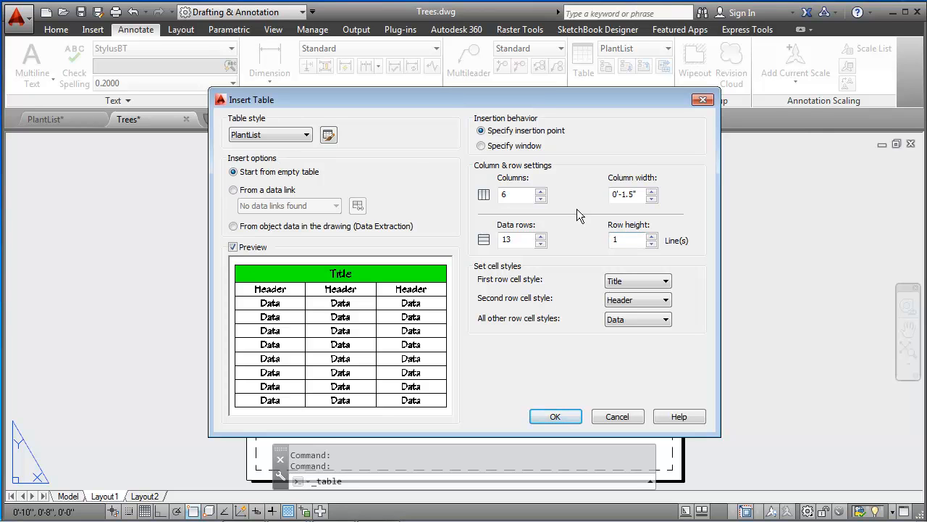
pyautogui.doubleClick(520, 193)
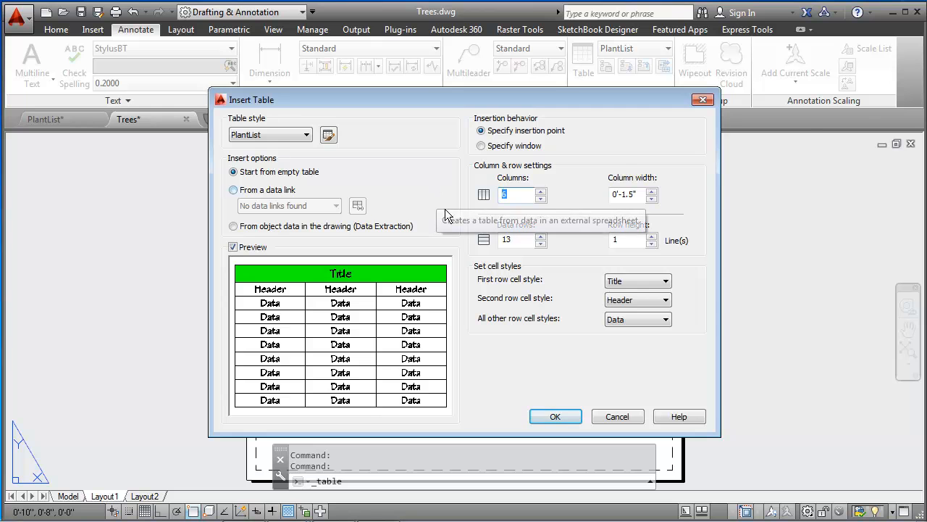
pyautogui.doubleClick(516, 240)
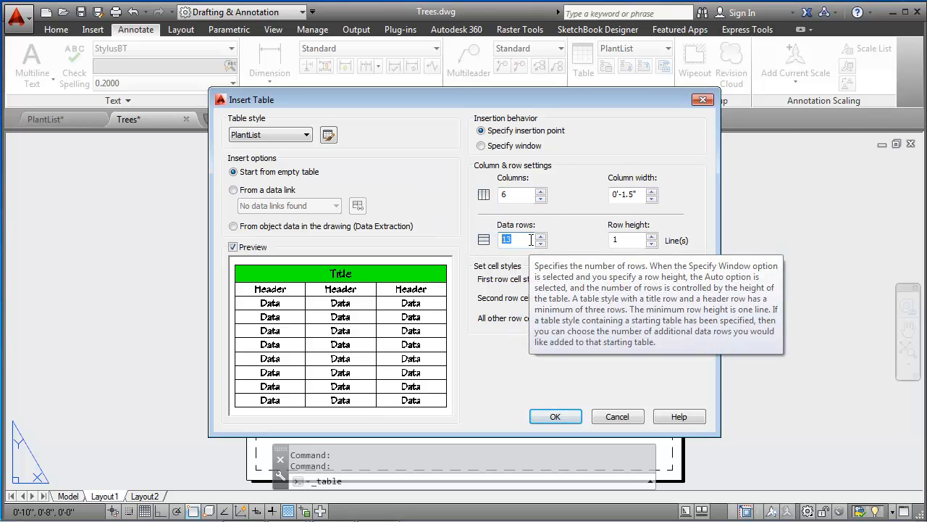
pyautogui.doubleClick(629, 193)
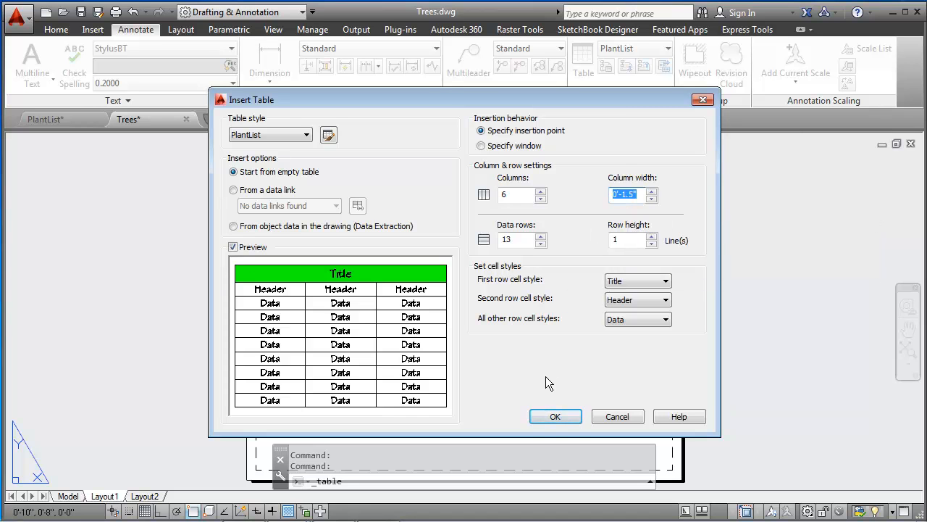
pyautogui.click(555, 418)
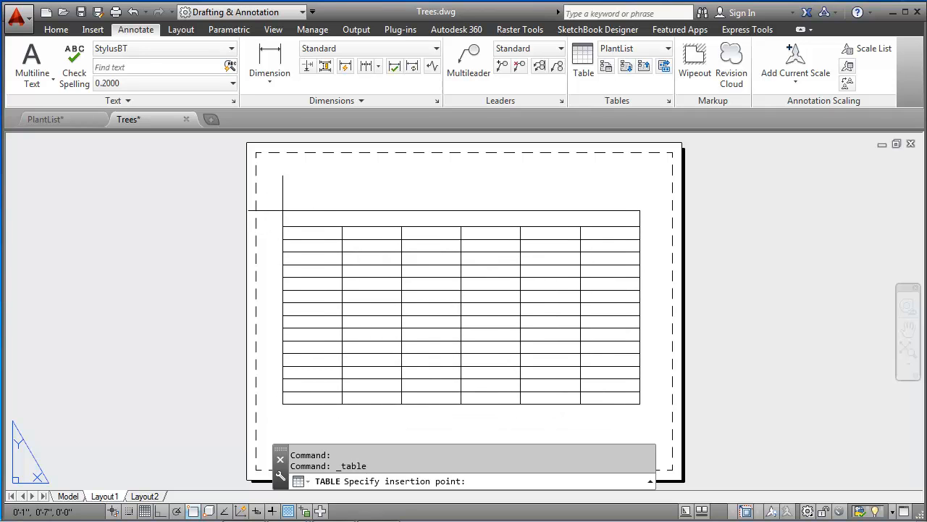
pyautogui.click(283, 211)
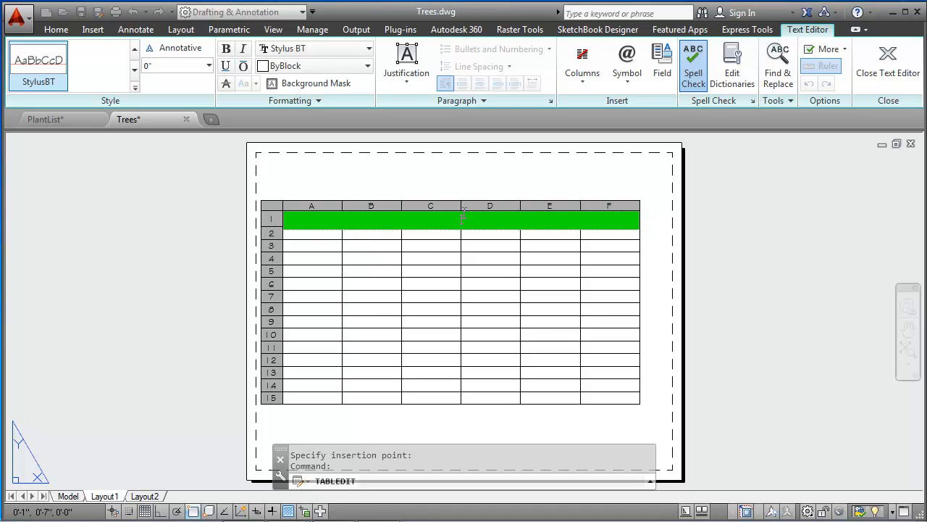
# Step: Enter "Plant List" as the table's title
pyautogui.write('Plant List')
pyautogui.press('Tab')
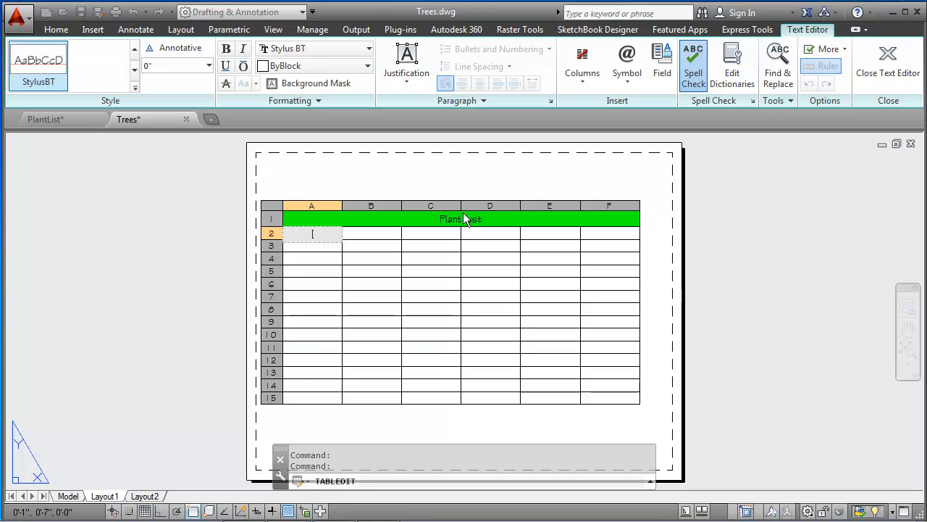
# Step: Enter the headers SYMBOLS, TYPE and QTY in cells A2 to C2
pyautogui.write('SYMBOLS')
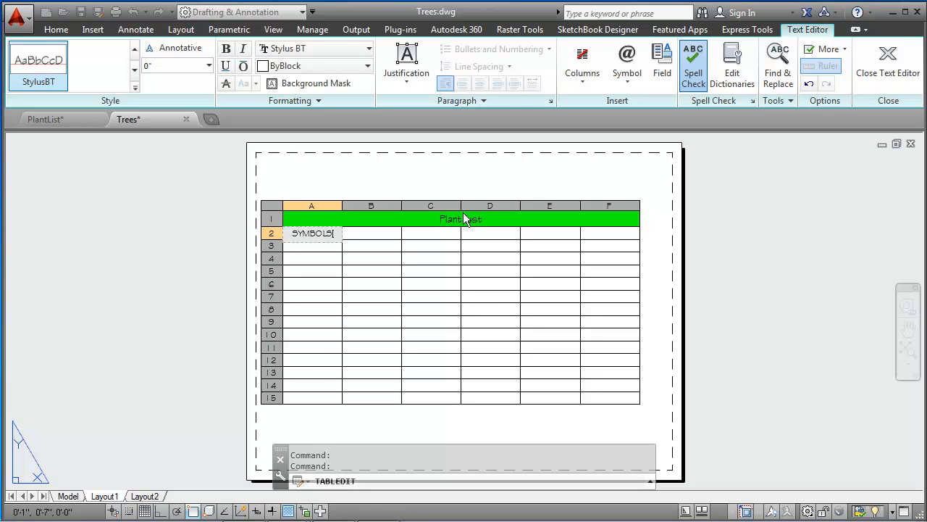
pyautogui.press('Tab')
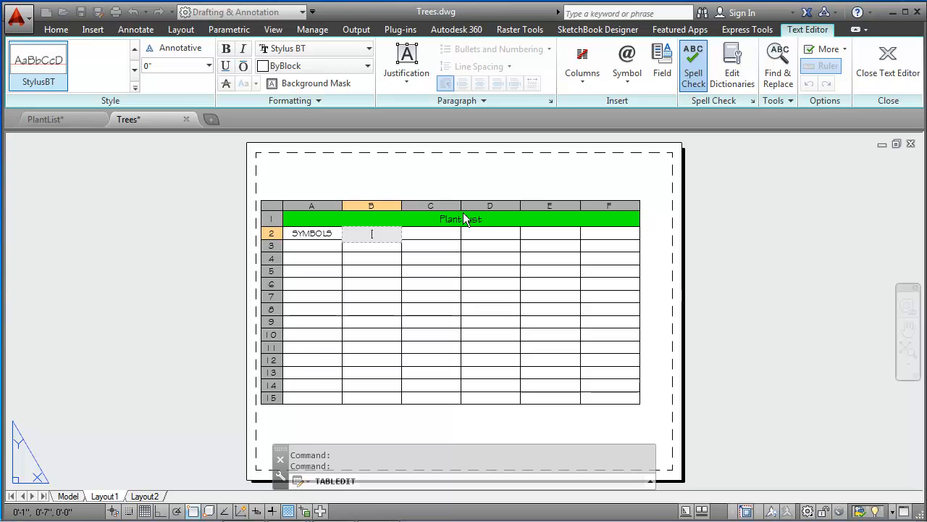
pyautogui.write('TYPE')
pyautogui.press('Tab')
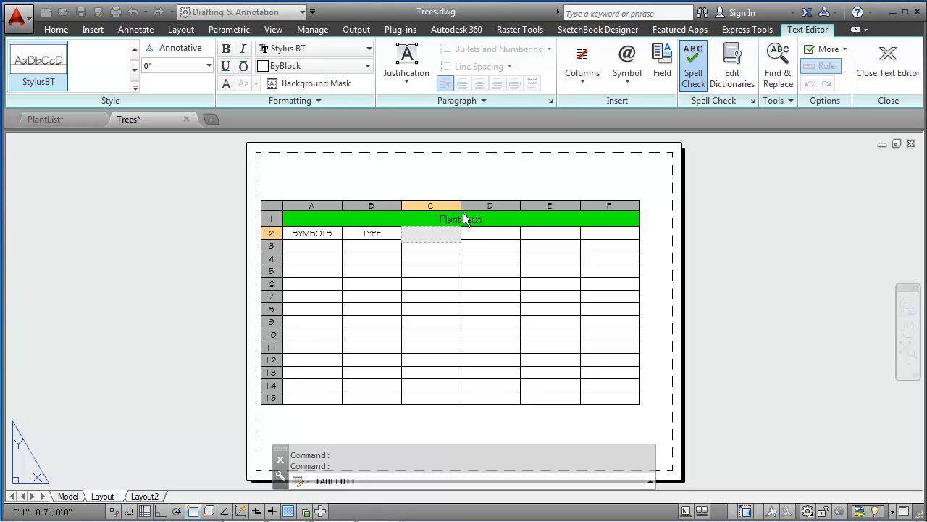
pyautogui.write('QTY')
pyautogui.press('Tab')
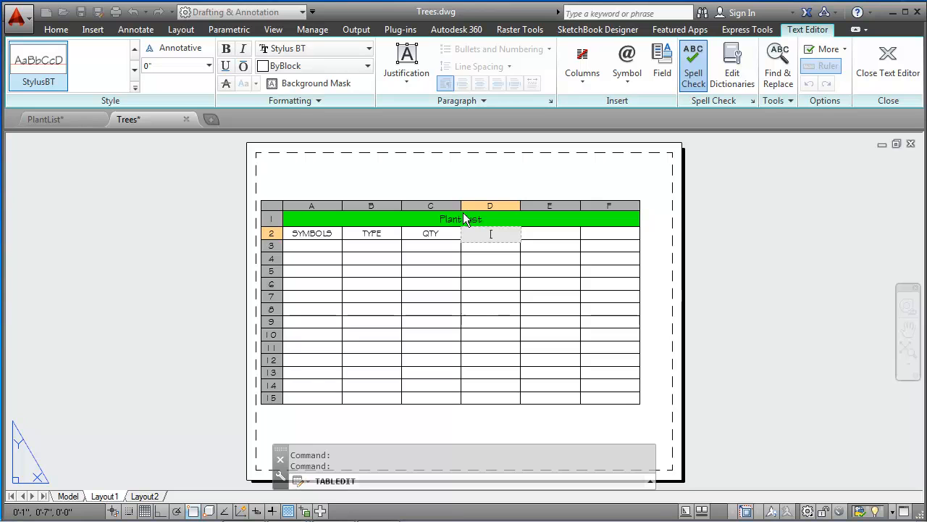
# Step: Enter the headers COST, EXTD COST and REMARKS in cells D2 to F2 and finish editing the table text
pyautogui.write('COST')
pyautogui.press('Tab')
pyautogui.write('EXTD')
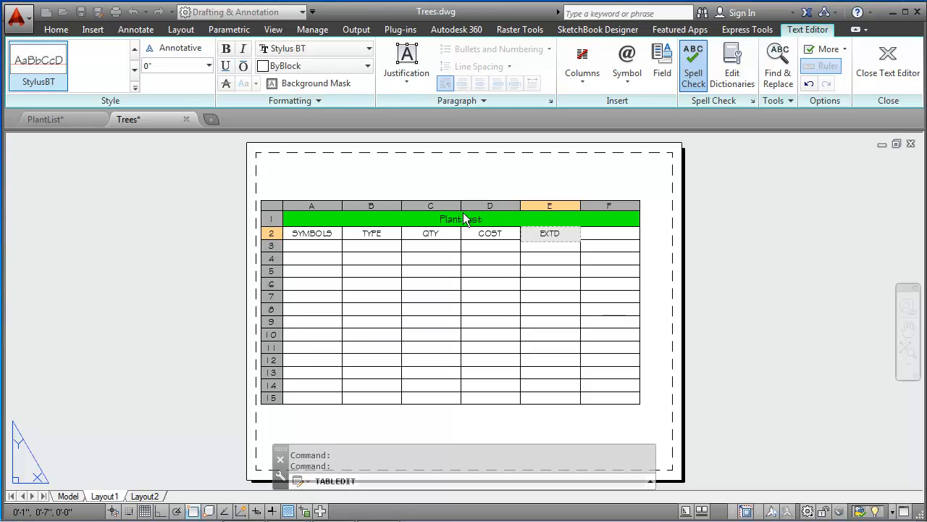
pyautogui.write(' COST')
pyautogui.press('Tab')
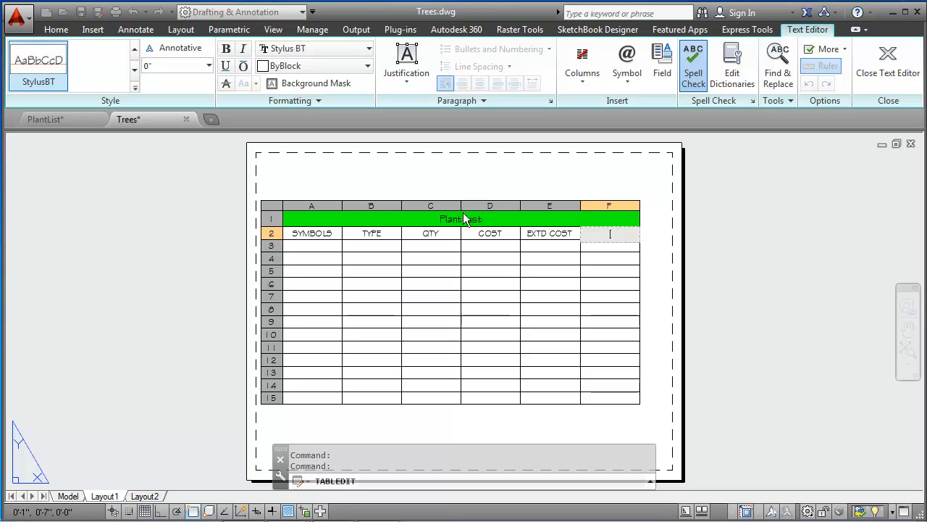
pyautogui.write('REMARKS')
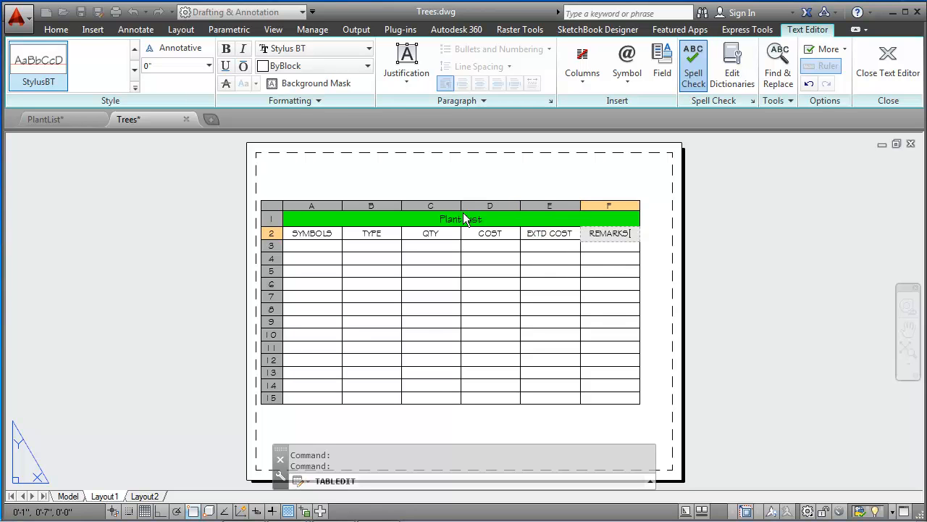
pyautogui.press('Return')
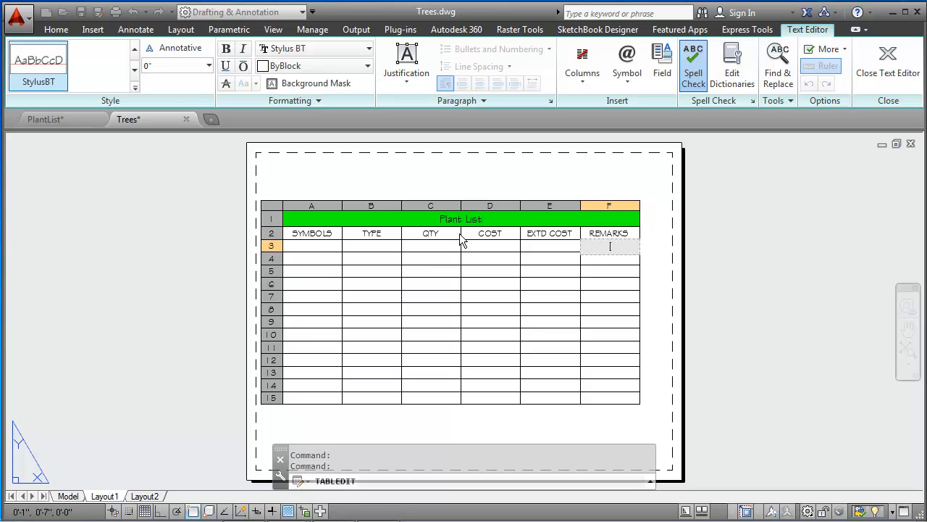
pyautogui.press('Escape')
# Step: Enter TBD in cell A3 under the SYMBOLS header
pyautogui.click(310, 245)
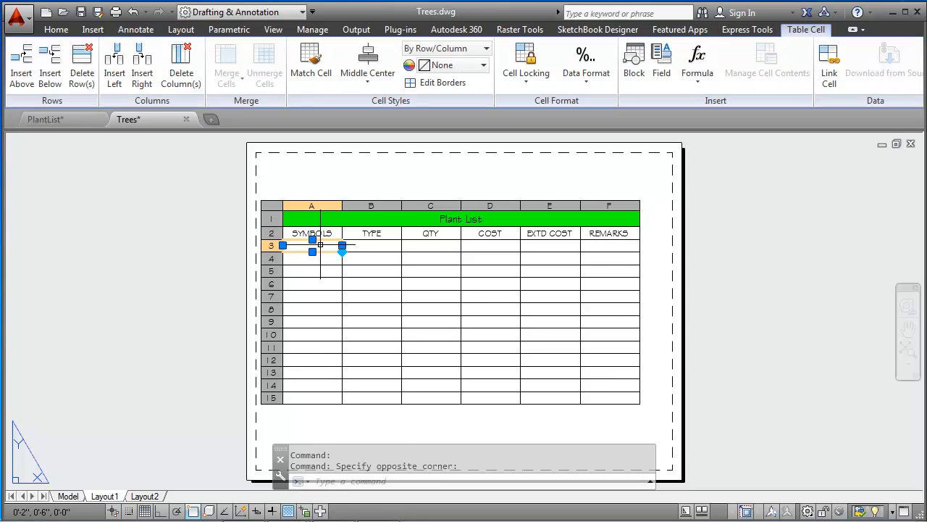
pyautogui.doubleClick(320, 245)
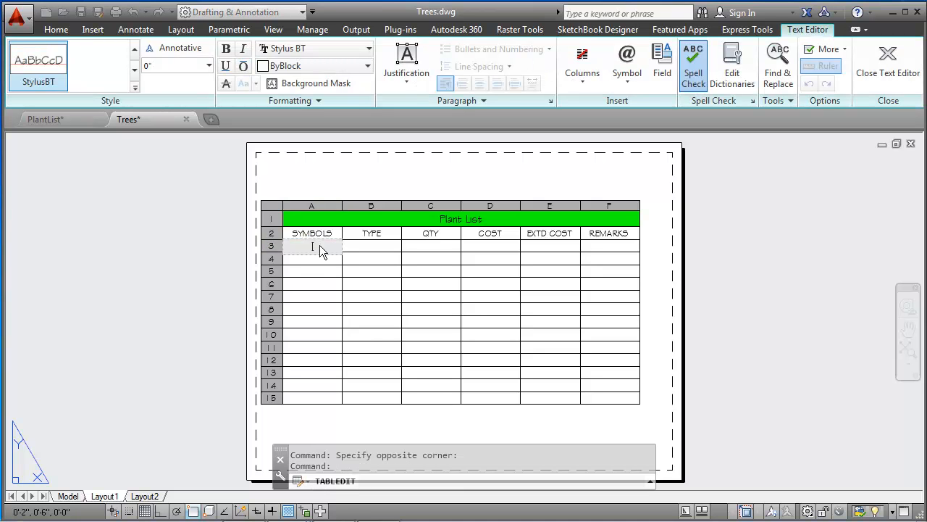
pyautogui.write('b')
pyautogui.press('BackSpace')
pyautogui.press('BackSpace')
pyautogui.write('TBD')
pyautogui.press('Return')
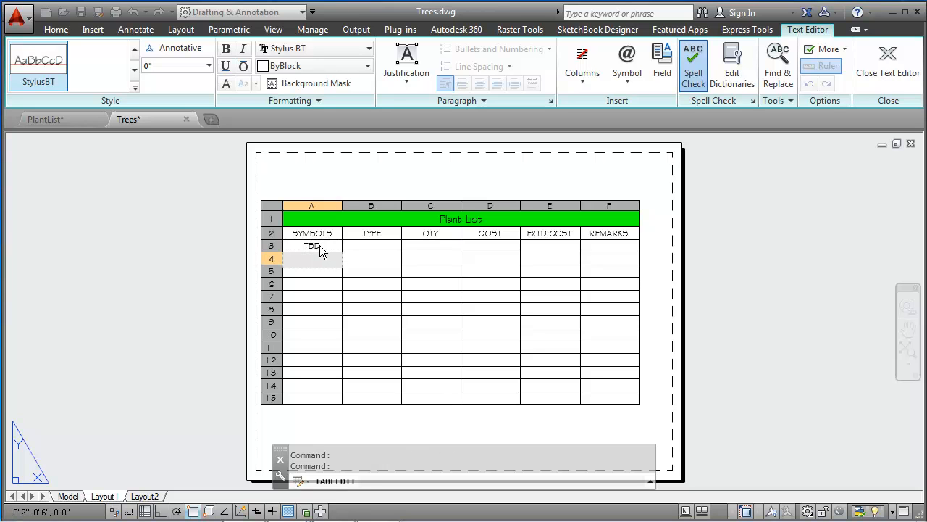
# Step: Auto-fill the TBD entry from cell A3 down through cell A12 in the SYMBOLS column
pyautogui.press('Escape')
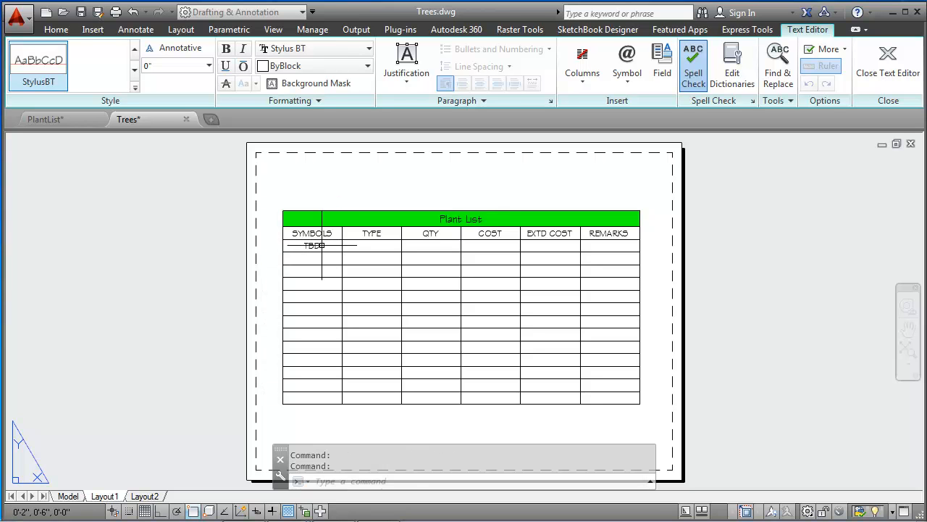
pyautogui.click(319, 245)
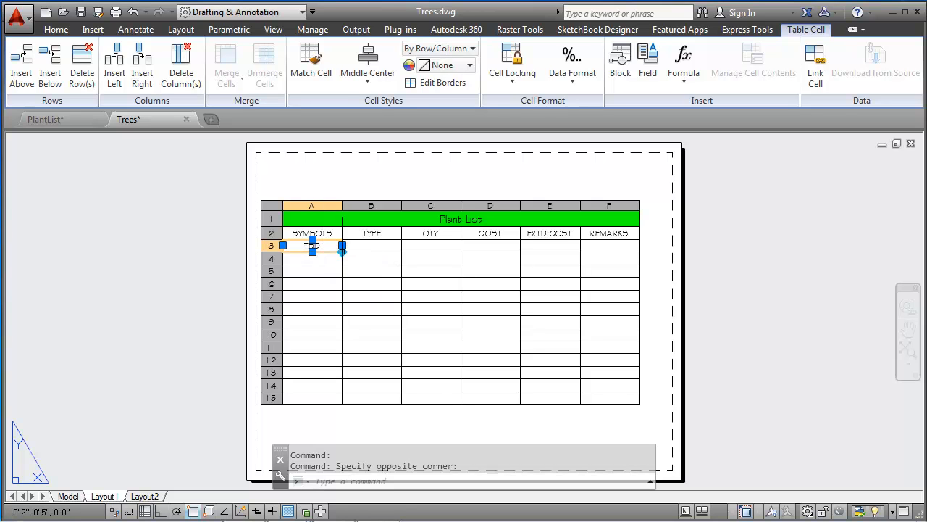
pyautogui.click(342, 247)
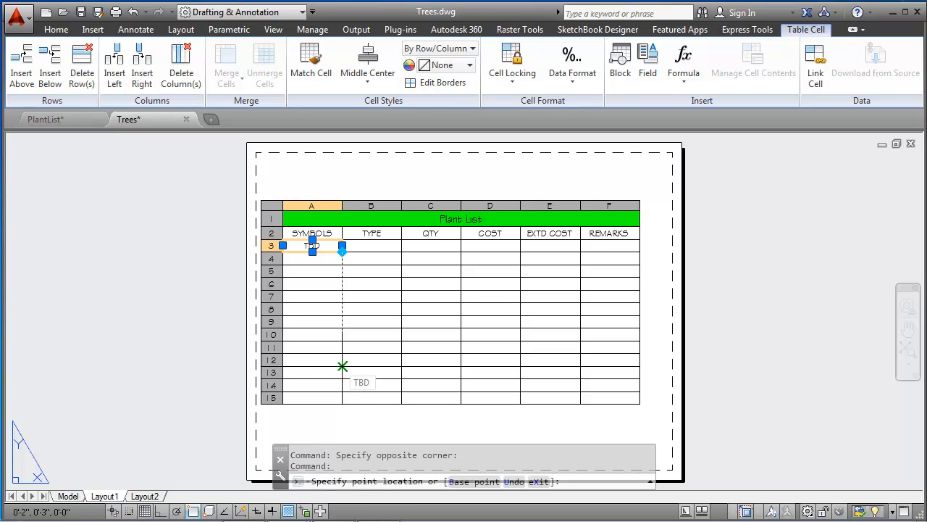
pyautogui.click(342, 366)
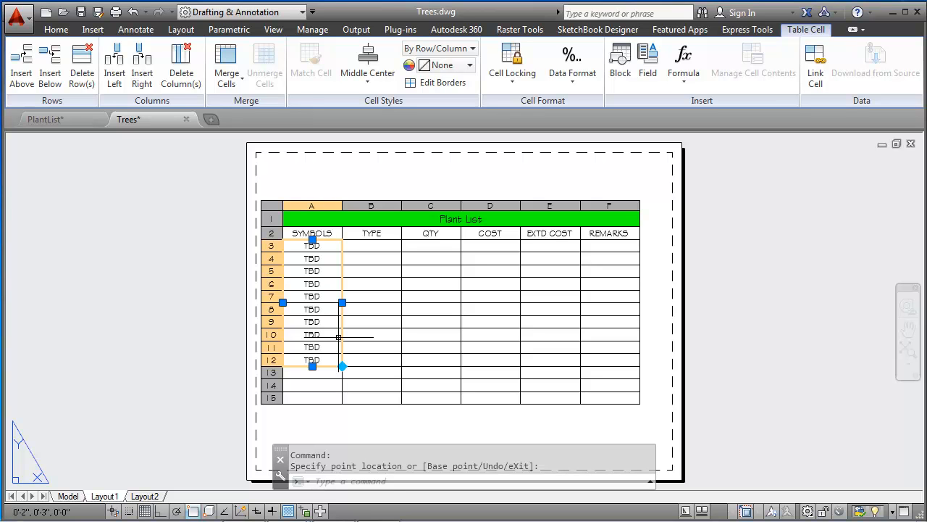
pyautogui.press('Escape')
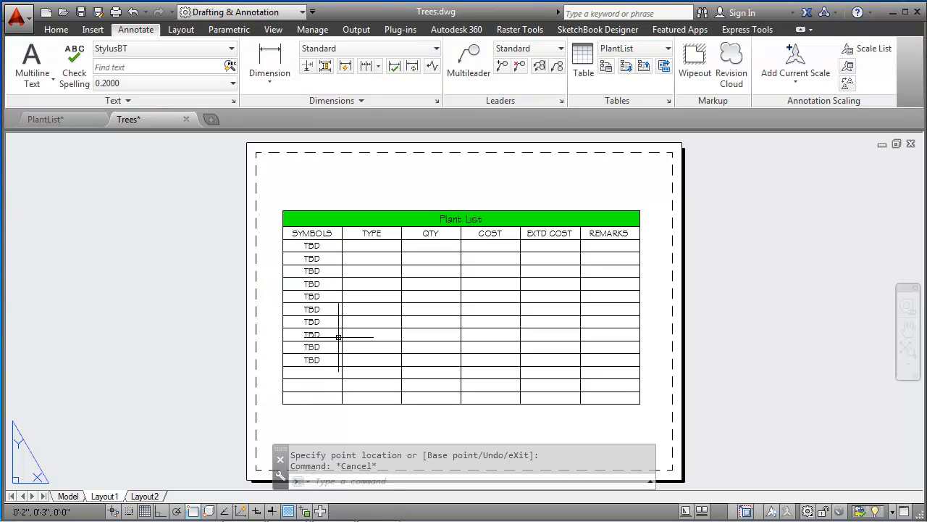
pyautogui.click(371, 245)
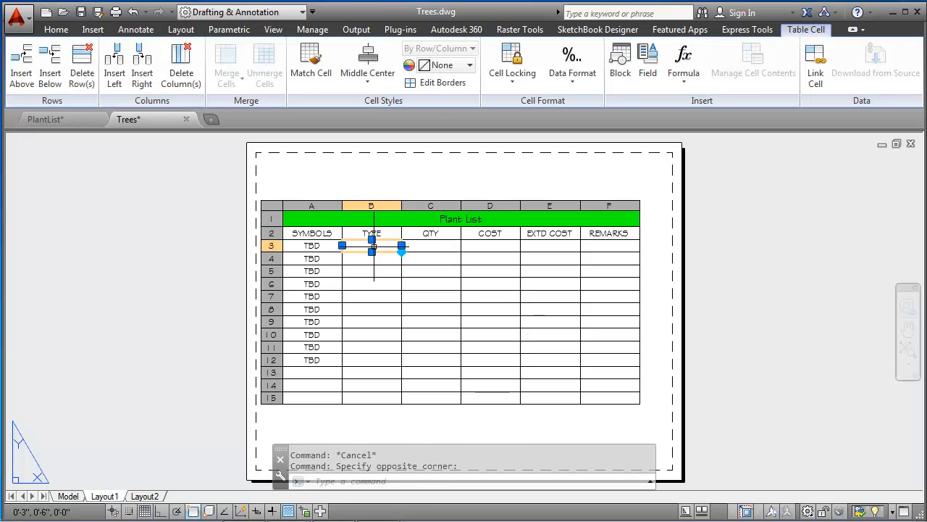
pyautogui.doubleClick(374, 247)
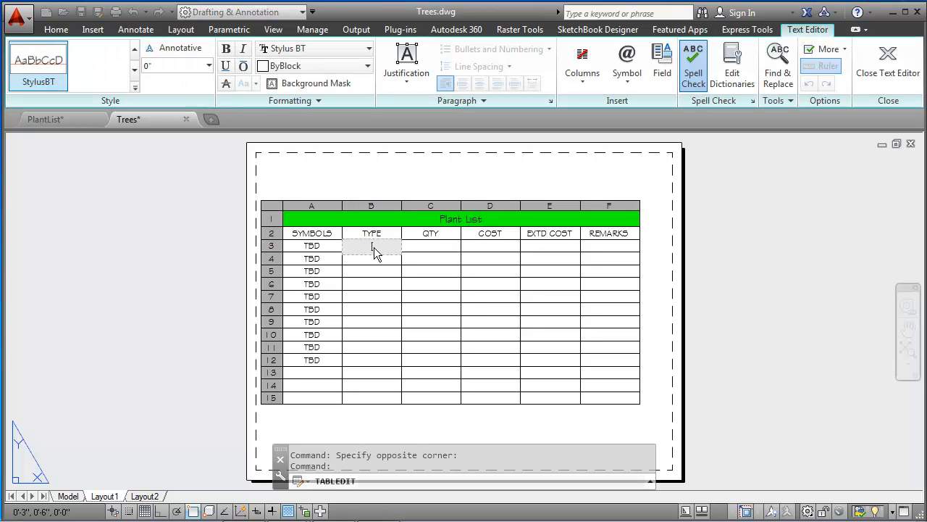
pyautogui.press('Tab')
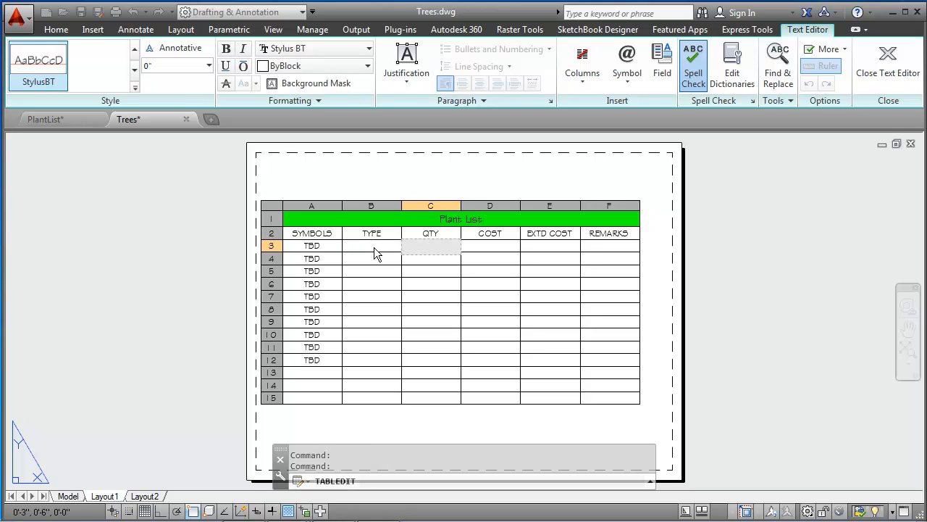
pyautogui.write('JUNIOPER')
pyautogui.press('BackSpace')
pyautogui.press('BackSpace')
pyautogui.press('BackSpace')
pyautogui.press('BackSpace')
pyautogui.press('BackSpace')
pyautogui.press('BackSpace')
pyautogui.press('BackSpace')
pyautogui.press('BackSpace')
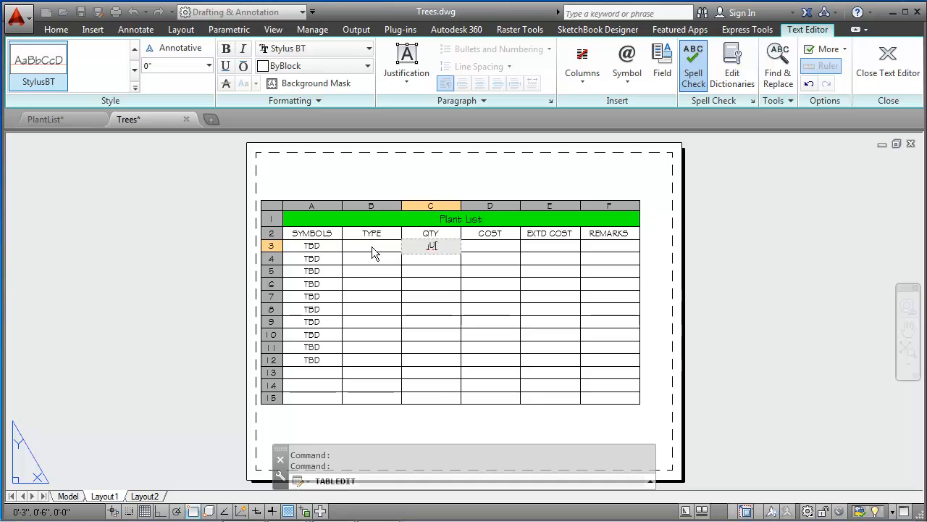
# Step: Enter Juniper in cell B3 under the TYPE header
pyautogui.click(370, 241)
pyautogui.click(375, 246)
pyautogui.doubleClick(374, 246)
pyautogui.write('JUNIPER')
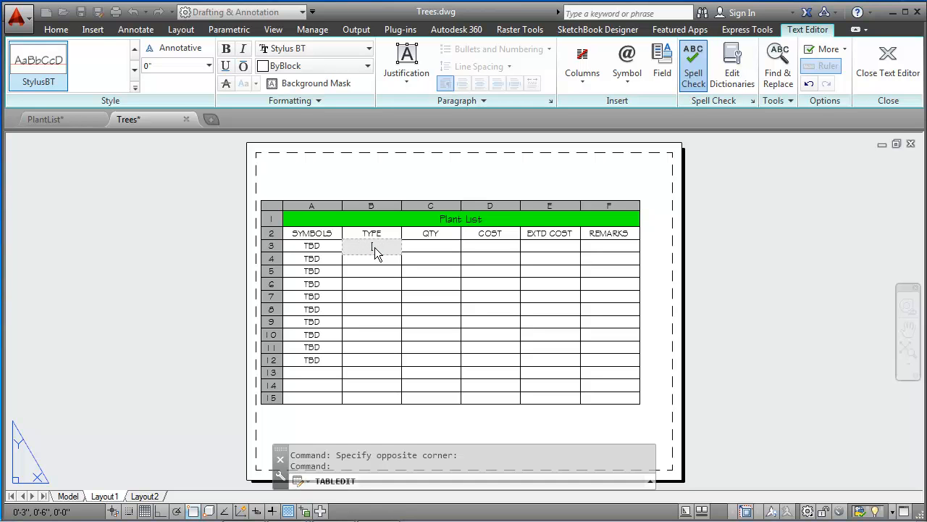
pyautogui.write('Juniper')
pyautogui.press('Return')
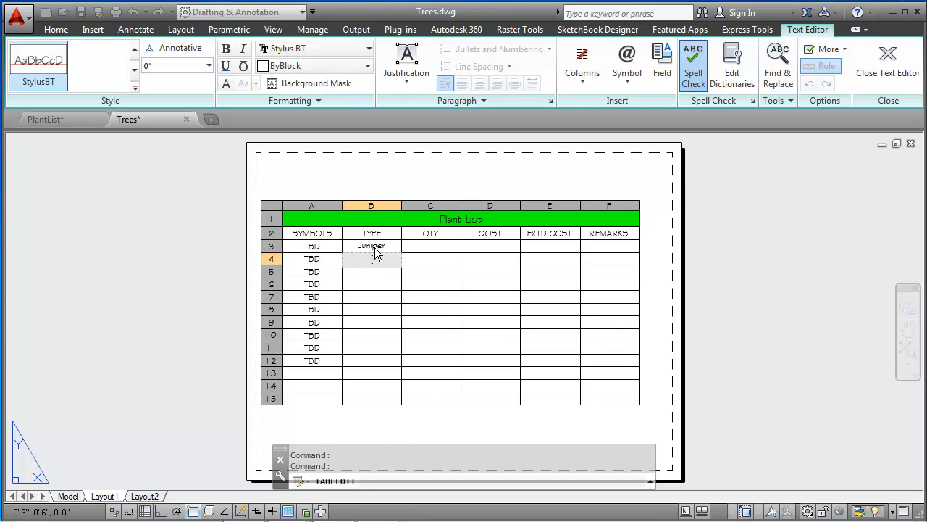
# Step: Enter Sago Palm in cell B4 of the TYPE column
pyautogui.write('Sage')
pyautogui.write(' Palm')
pyautogui.press('BackSpace')
pyautogui.press('BackSpace')
pyautogui.press('BackSpace')
pyautogui.press('BackSpace')
pyautogui.press('BackSpace')
pyautogui.press('BackSpace')
pyautogui.write('ago Palm')
pyautogui.press('Return')
# Step: Enter Orange Tree in cell B5 and Peach Tree in cell B6
pyautogui.write('Oraj')
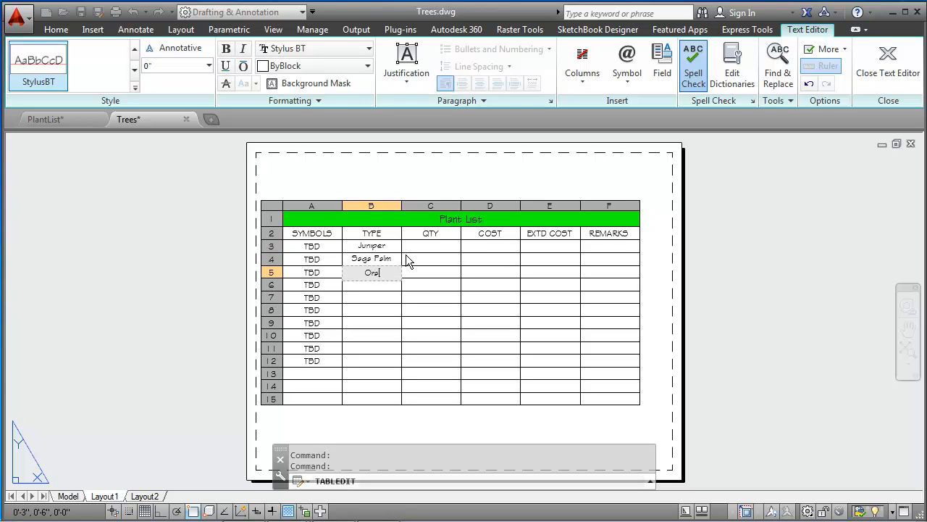
pyautogui.press('BackSpace')
pyautogui.write('nge Tree')
pyautogui.press('Return')
pyautogui.write('Pea')
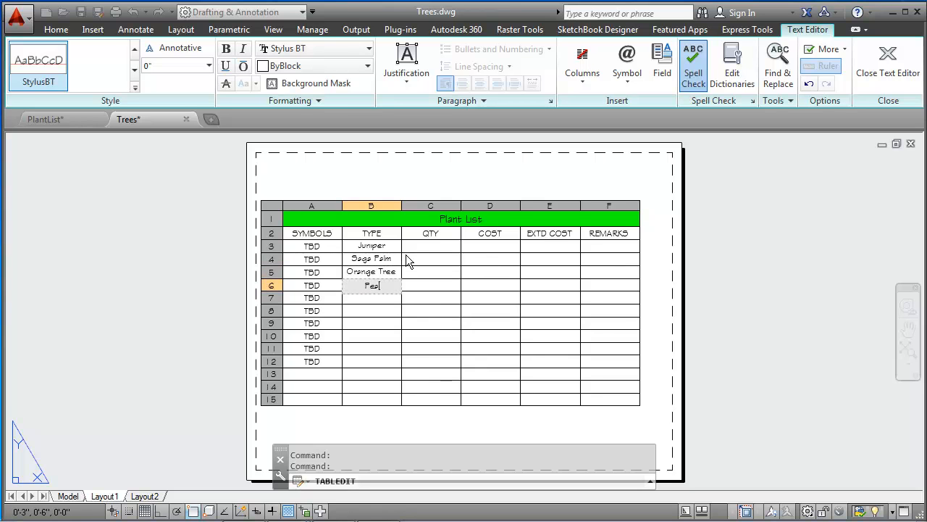
pyautogui.write('ch Tree')
pyautogui.press('Return')
# Step: Enter Avocado Tree in cell B7 and Ficus Tree in cell B8
pyautogui.write('A')
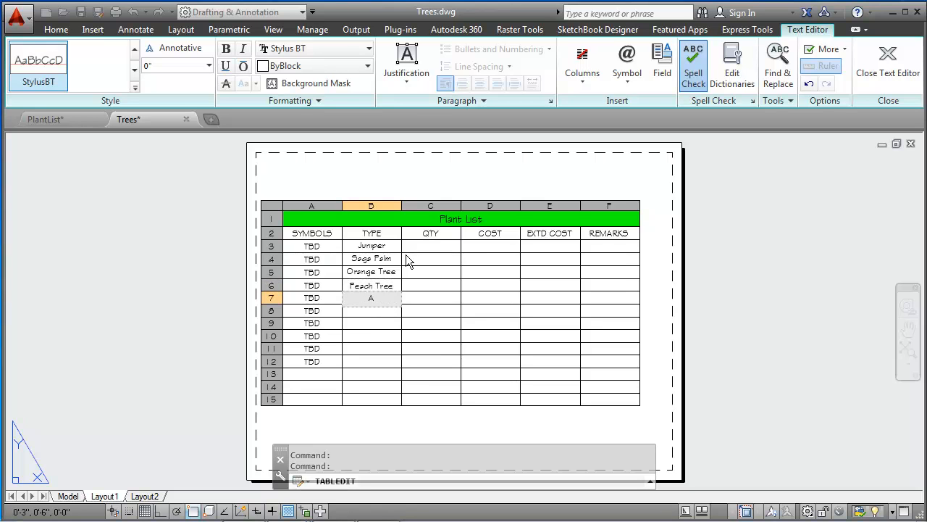
pyautogui.write('vocado Tree')
pyautogui.press('Return')
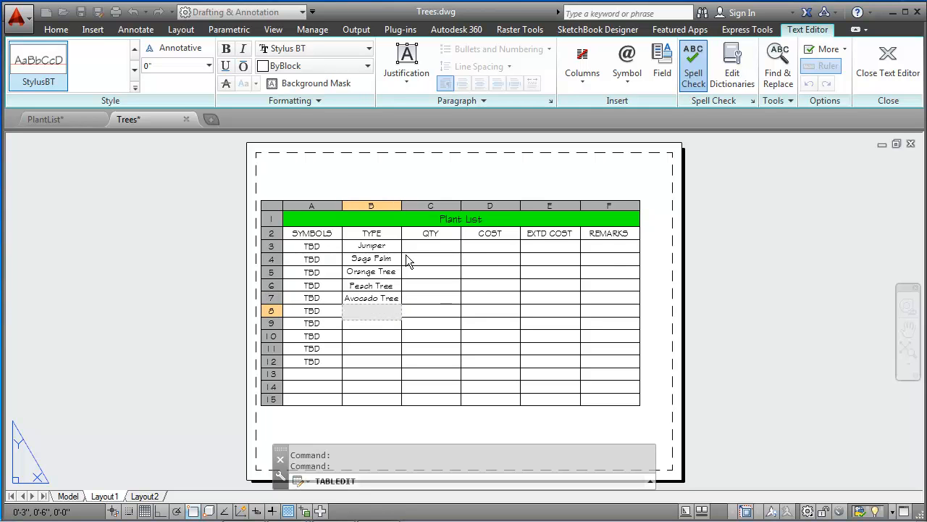
pyautogui.write('Ficus Tree')
pyautogui.press('Return')
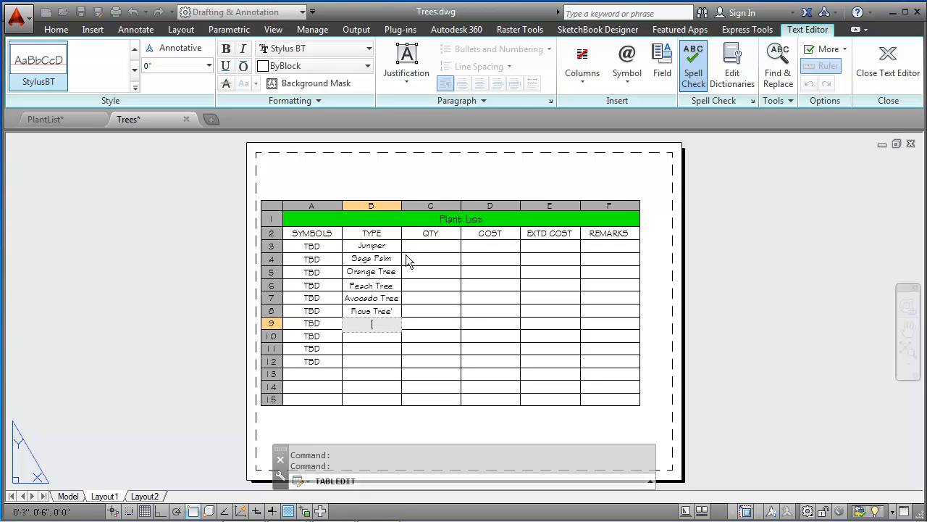
# Step: Enter Queen Palm in cell B9 of the TYPE column
pyautogui.write('Queen')
pyautogui.press('BackSpace')
pyautogui.press('BackSpace')
pyautogui.press('BackSpace')
pyautogui.write('n Palm')
pyautogui.press('Return')
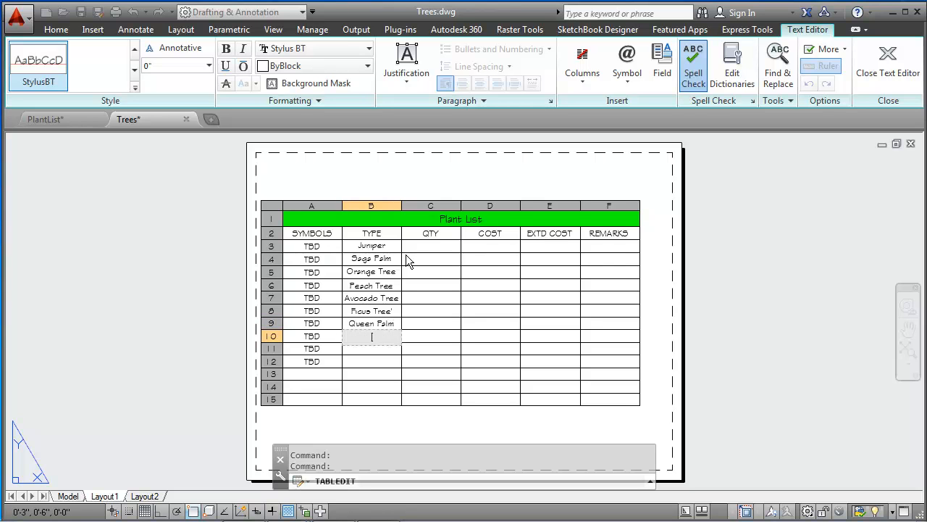
# Step: Enter Bougainvillea as the plant type in cell B10
pyautogui.write('Bougainvillea')
pyautogui.press('Return')
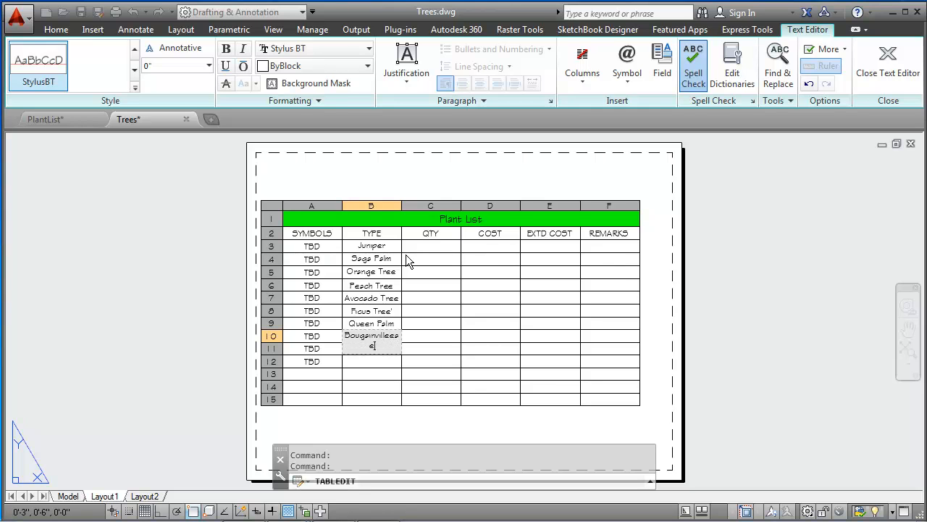
# Step: Enter Rosebushes in cell B11 and finish editing the table text
pyautogui.write('Rosebusshe')
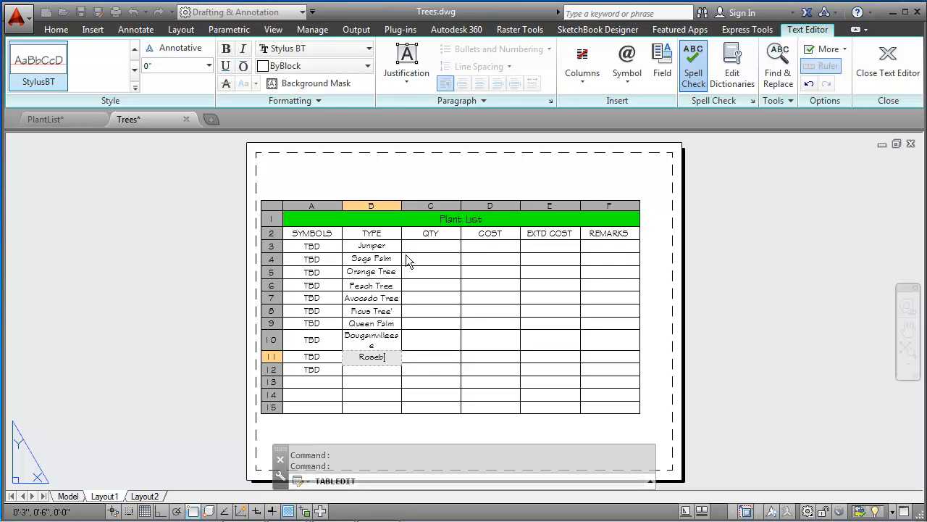
pyautogui.press('BackSpace')
pyautogui.press('BackSpace')
pyautogui.press('BackSpace')
pyautogui.write('hes')
pyautogui.press('Return')
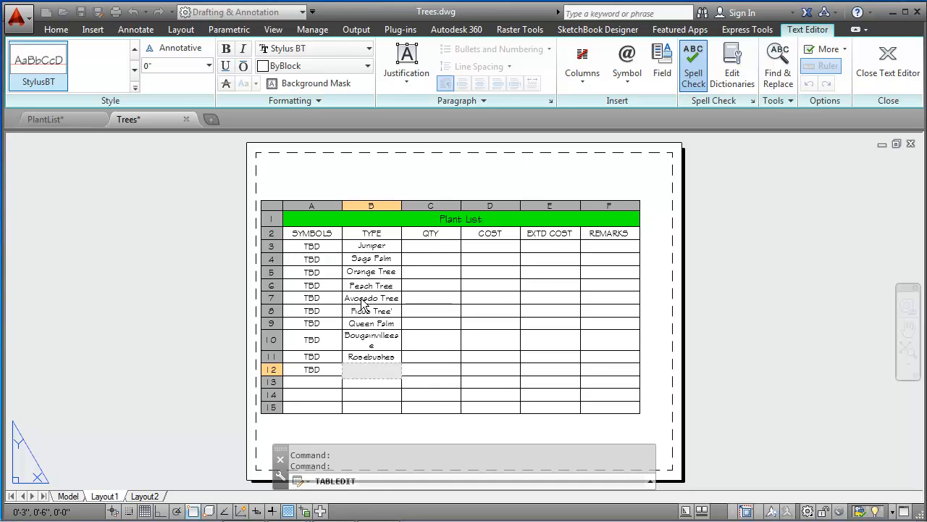
pyautogui.press('Escape')
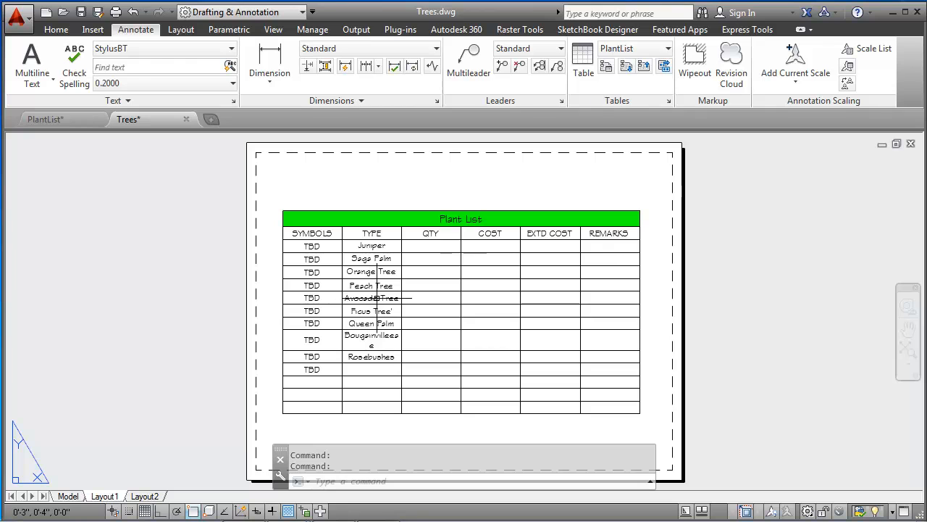
# Step: Replace the word Avocado with Lime in cell B7 so the entry reads Lime Tree
pyautogui.click(366, 298)
pyautogui.click(379, 298)
pyautogui.press('BackSpace')
pyautogui.press('BackSpace')
pyautogui.press('BackSpace')
pyautogui.press('BackSpace')
pyautogui.press('BackSpace')
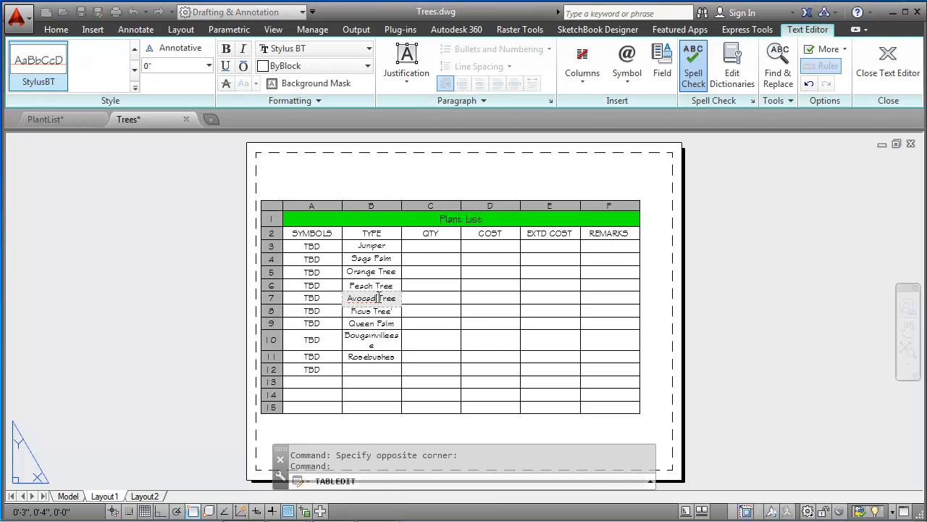
pyautogui.press('BackSpace')
pyautogui.press('BackSpace')
pyautogui.write('Lime')
# Step: Replace the word Ficus with Avocado in cell B8
pyautogui.click(373, 311)
pyautogui.click(372, 311)
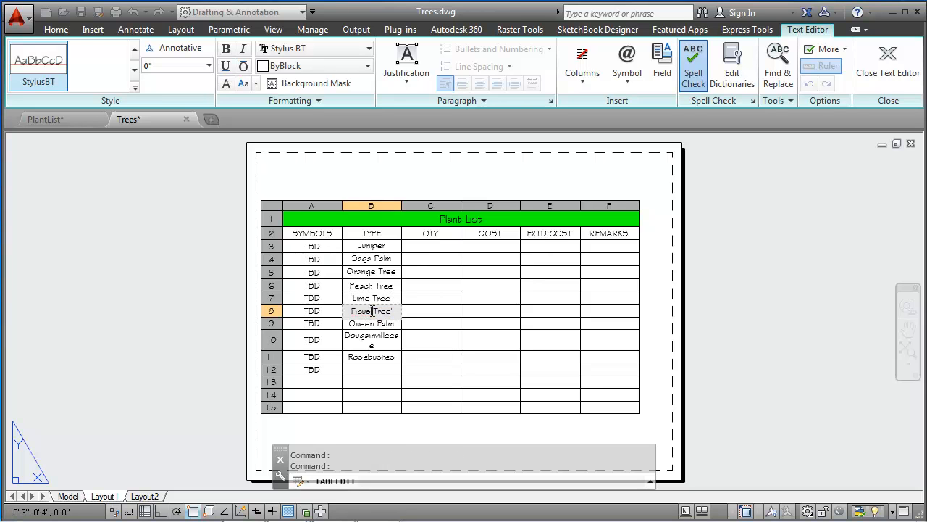
pyautogui.press('BackSpace')
pyautogui.press('BackSpace')
pyautogui.press('BackSpace')
pyautogui.press('BackSpace')
pyautogui.press('BackSpace')
pyautogui.write('Avocado')
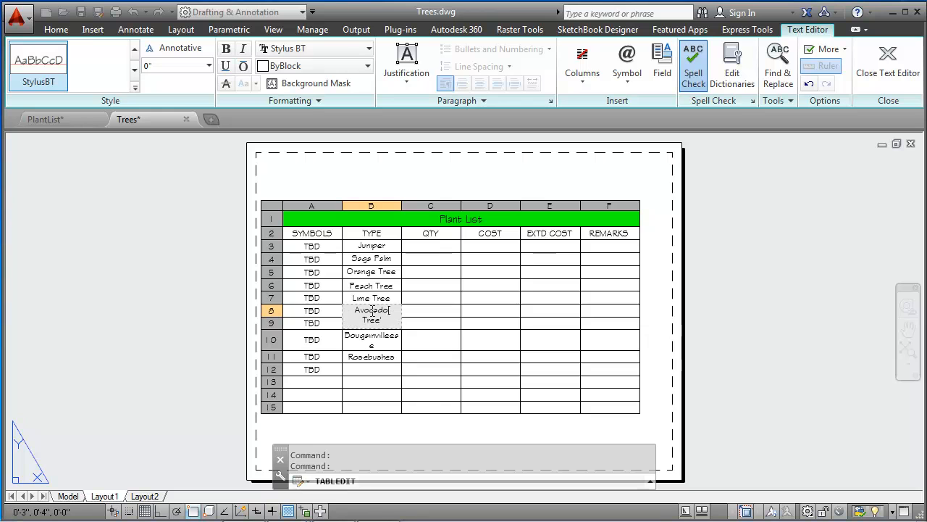
pyautogui.press('Return')
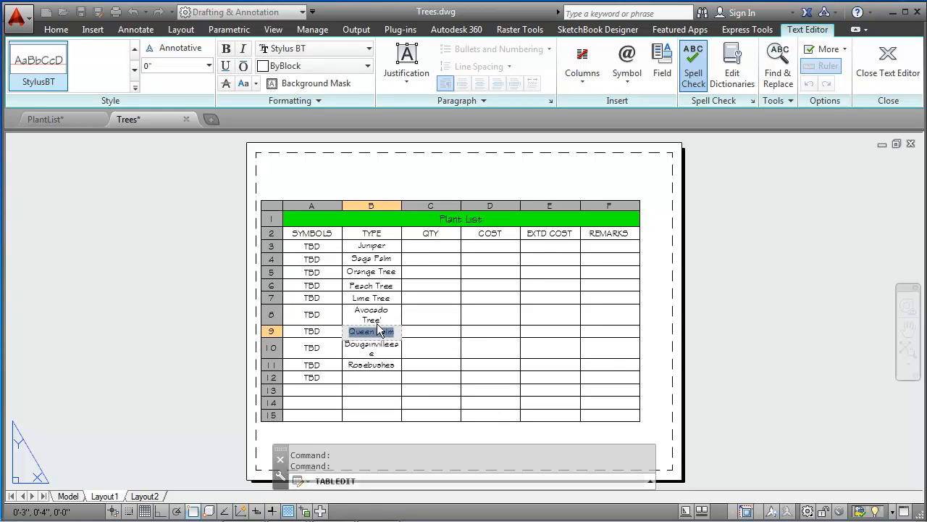
# Step: Replace the word Queen with Ficus in cell B9 and overwrite cell B10 with Queen Palm
pyautogui.doubleClick(379, 331)
pyautogui.doubleClick(375, 332)
pyautogui.press('Delete')
pyautogui.write('Ficus')
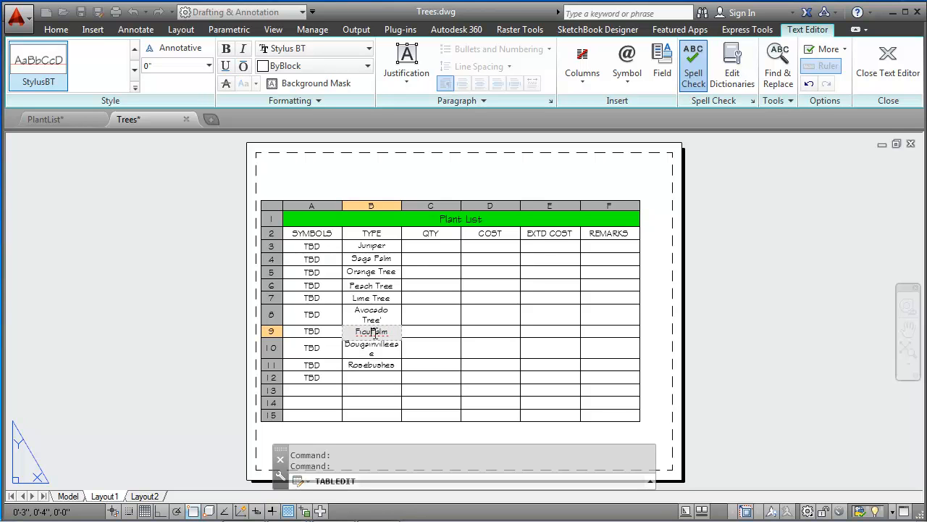
pyautogui.press('Return')
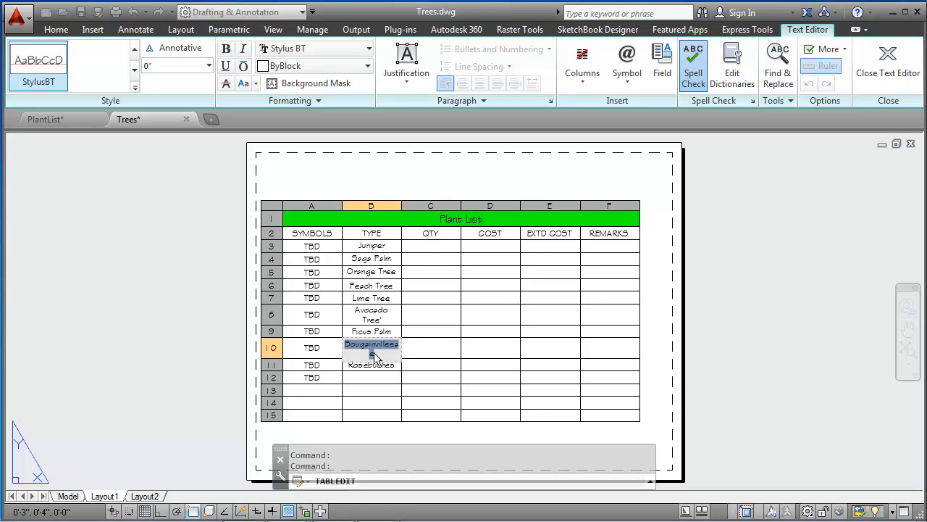
pyautogui.write('Queen Palm')
pyautogui.press('Return')
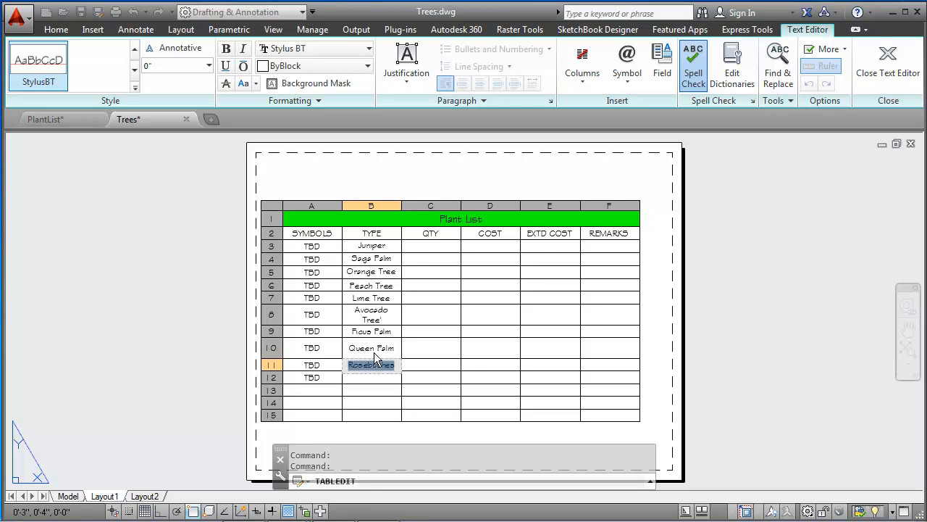
# Step: Overwrite cell B11 with the Bougainvillea plant type and enter Rosebushes in cell B12
pyautogui.write('Bou')
pyautogui.write('gain')
pyautogui.write('vi')
pyautogui.write('llea')
pyautogui.write('ae')
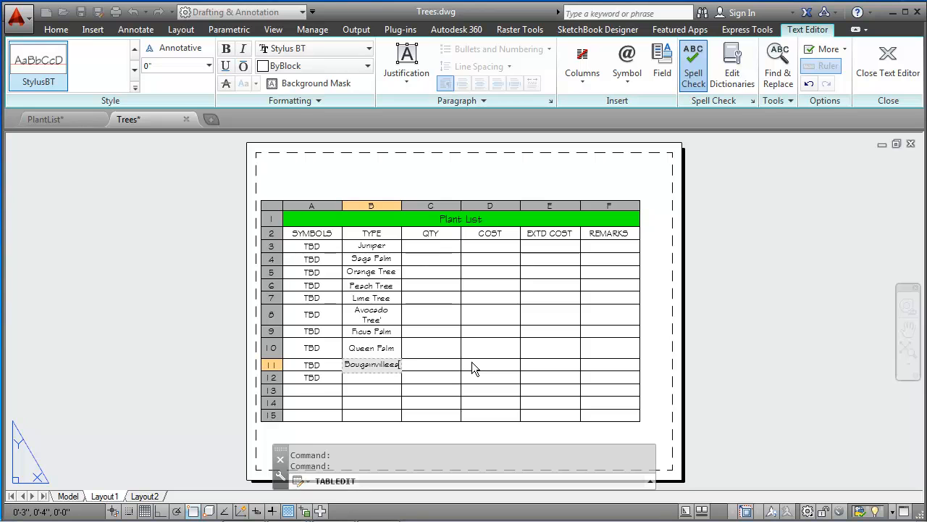
pyautogui.press('Return')
pyautogui.write('Rosebushes')
pyautogui.press('Return')
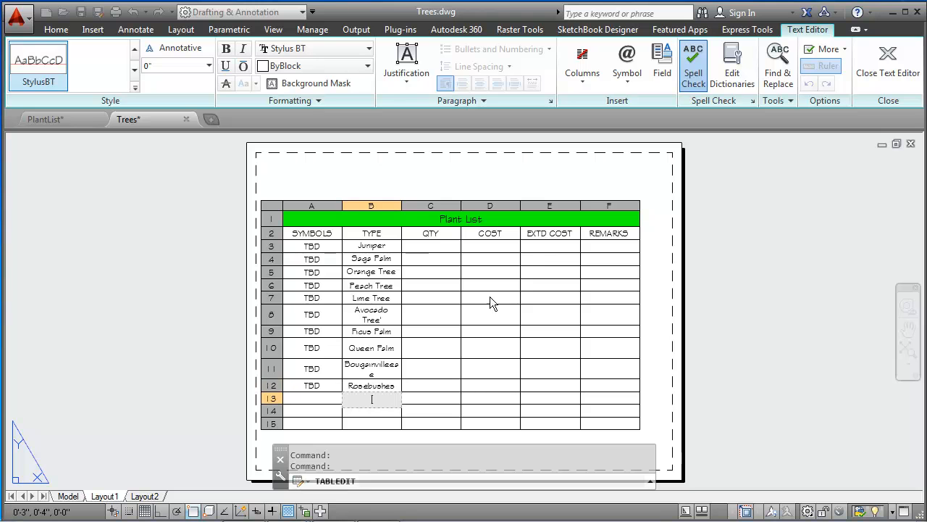
# Step: Enter a quantity of 3 in cell C3 and 1 in each of cells C4 to C6
pyautogui.click(425, 245)
pyautogui.click(424, 245)
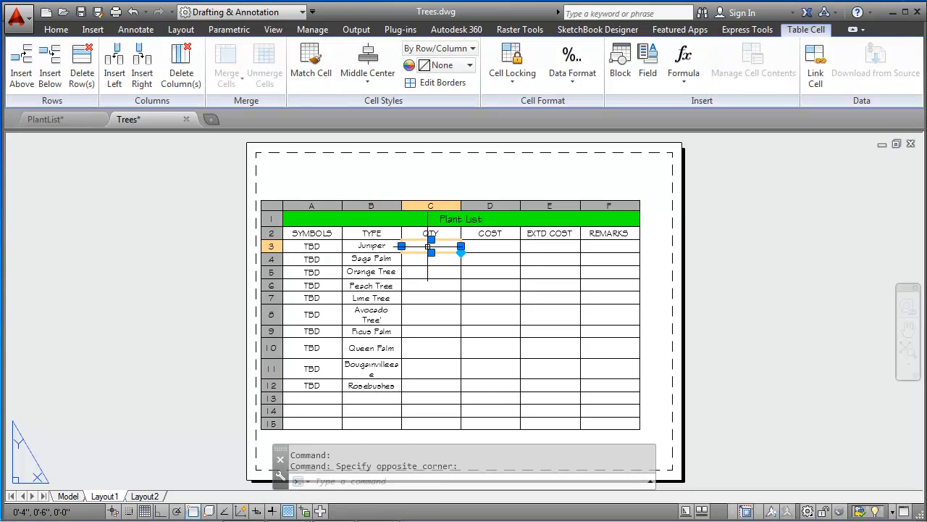
pyautogui.write('3')
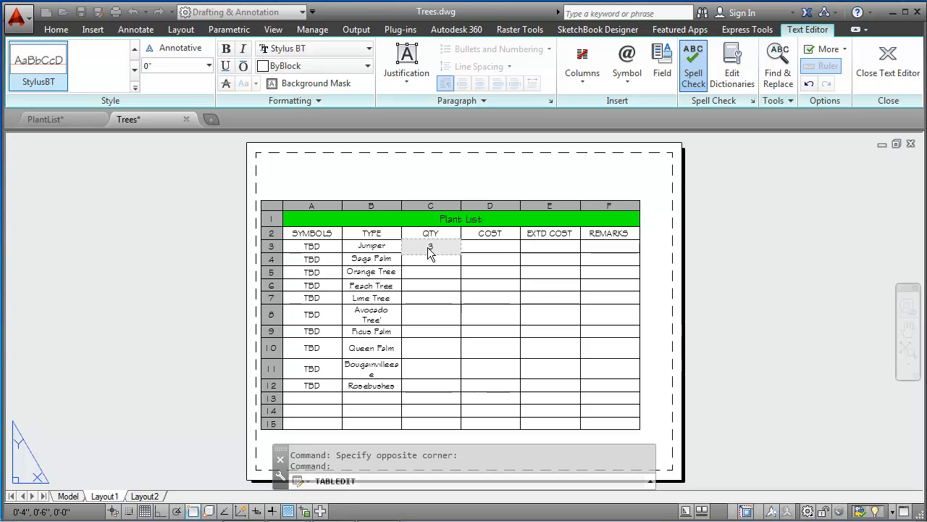
pyautogui.press('Return')
pyautogui.write('1')
pyautogui.press('Return')
pyautogui.write('1')
pyautogui.press('Return')
pyautogui.write('1')
pyautogui.press('Return')
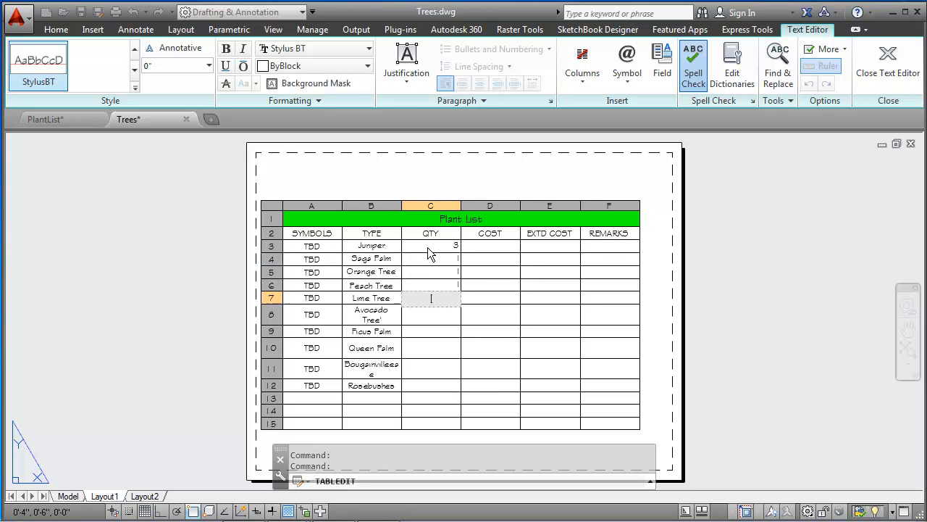
# Step: Enter a quantity of 1 in each of cells C7 to C9
pyautogui.write('1')
pyautogui.press('Return')
pyautogui.write('1')
pyautogui.press('Return')
pyautogui.write('1')
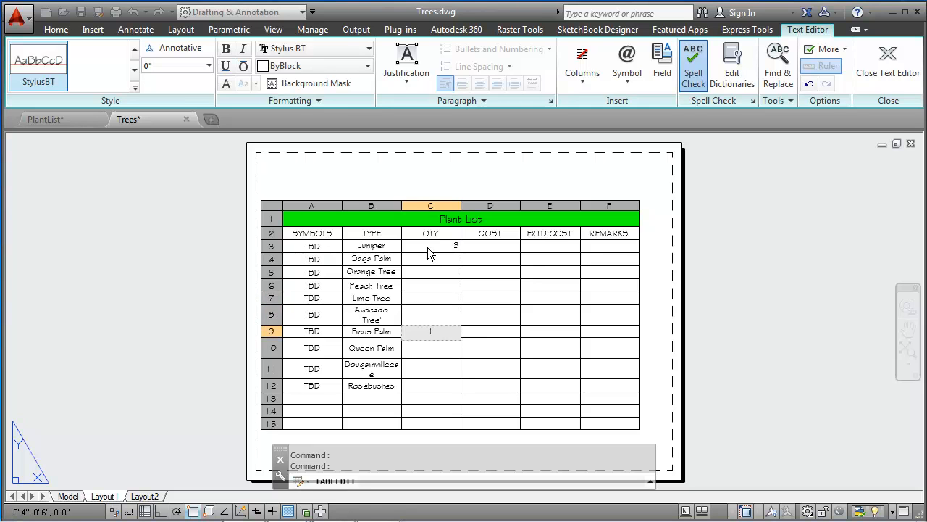
pyautogui.press('Return')
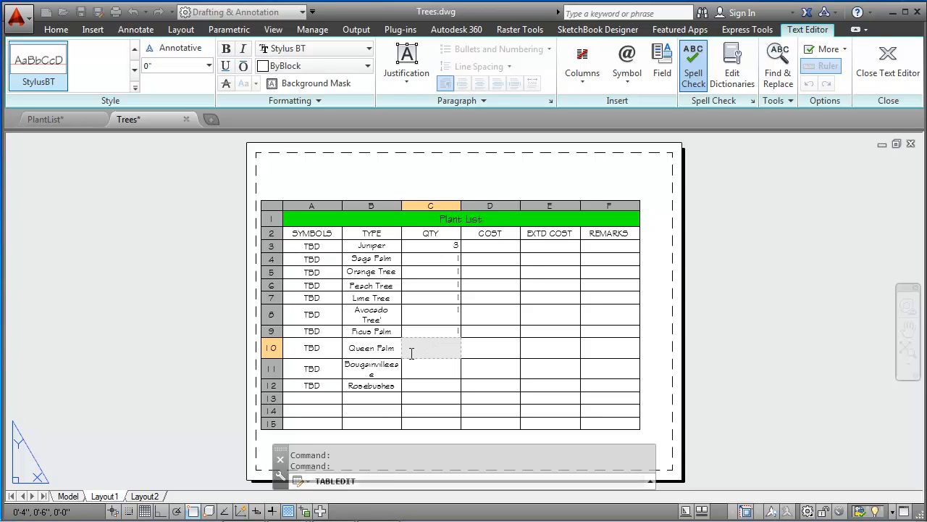
# Step: Set the quantity in cell C9 to 2 and enter a quantity of 2 in cell C10
pyautogui.click(445, 336)
pyautogui.click(452, 332)
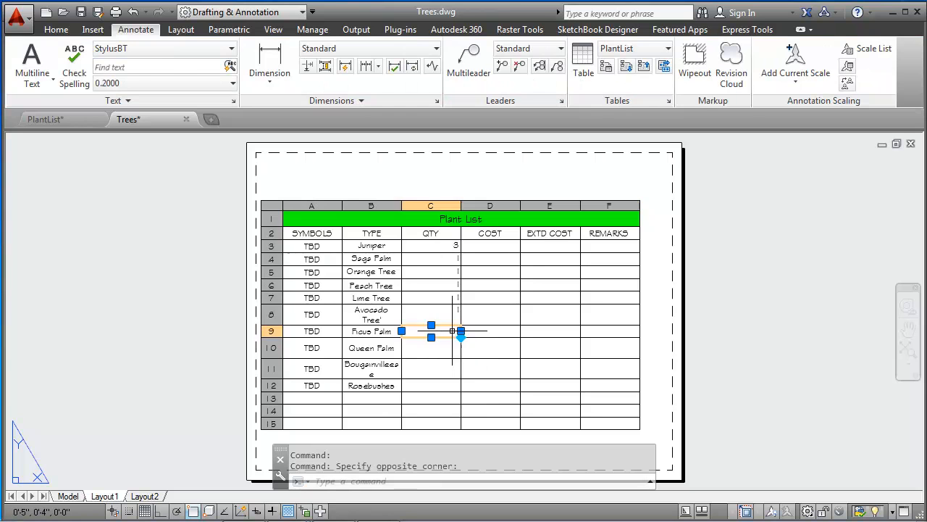
pyautogui.doubleClick(453, 331)
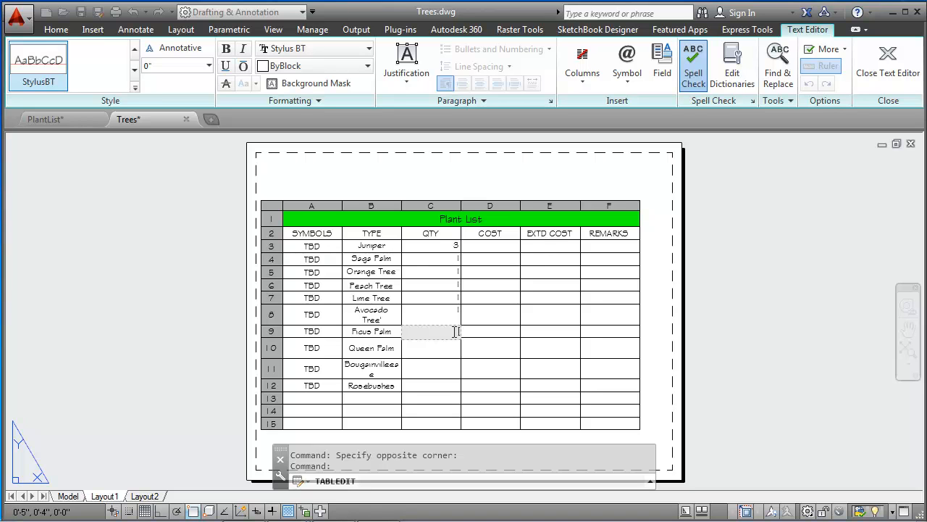
pyautogui.write('2')
pyautogui.press('Return')
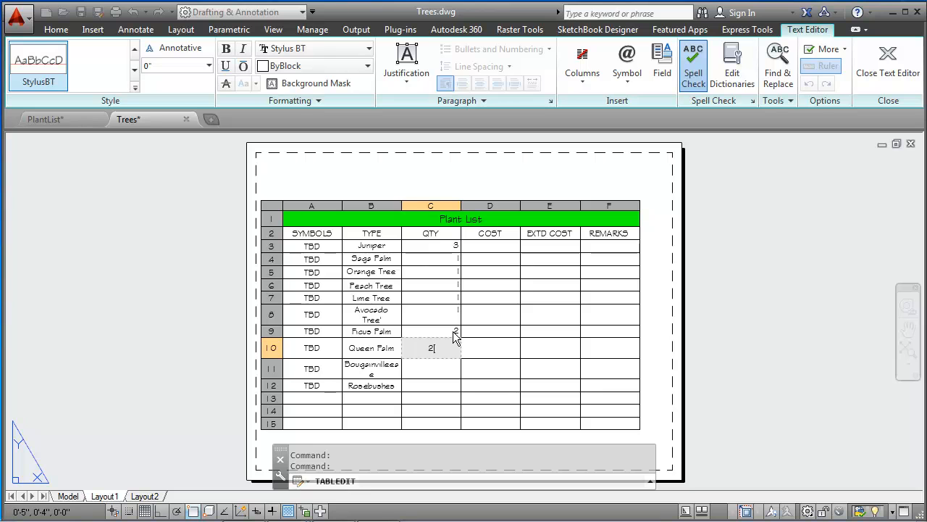
pyautogui.press('Return')
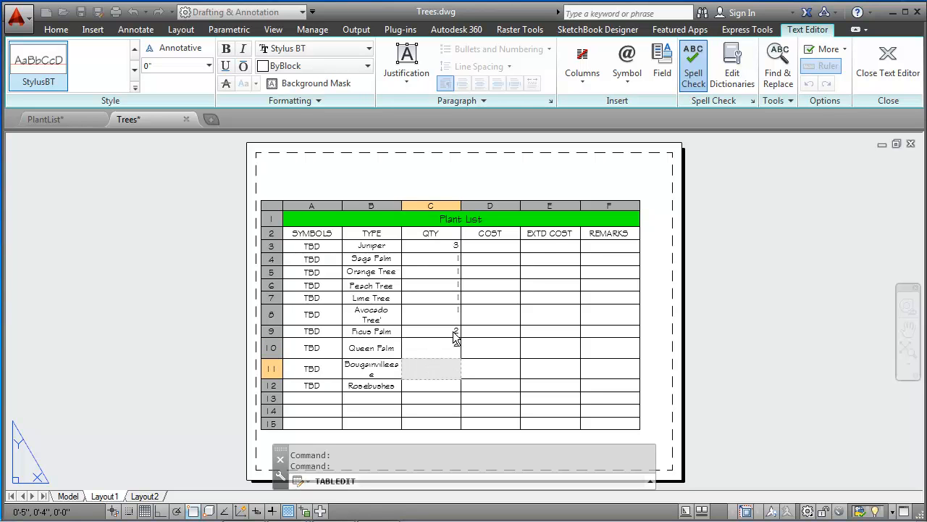
# Step: Enter a quantity of 1 in cell C11 and 20 in cell C12
pyautogui.write('1')
pyautogui.press('Return')
pyautogui.write('20')
pyautogui.press('Return')
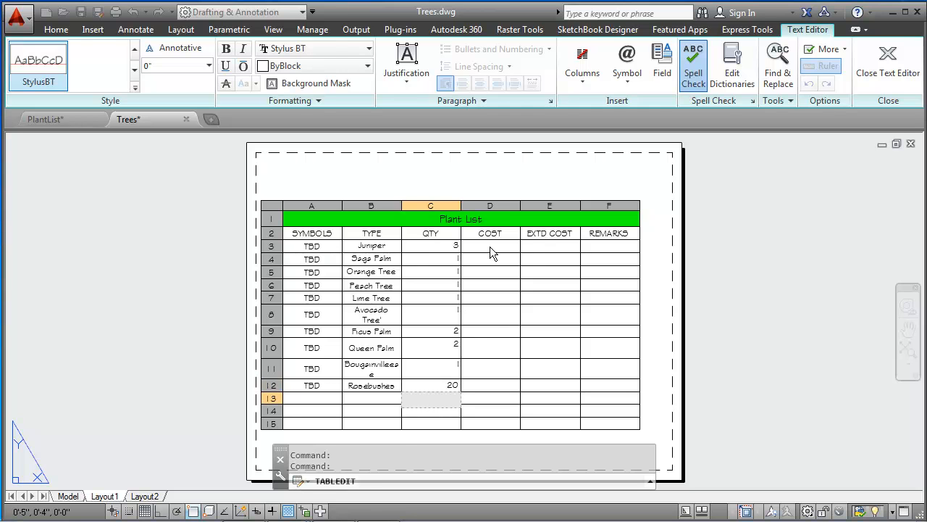
# Step: Enter costs of 50 in cell D3, 350 in D4 and 225 in D5
pyautogui.click(490, 247)
pyautogui.doubleClick(489, 246)
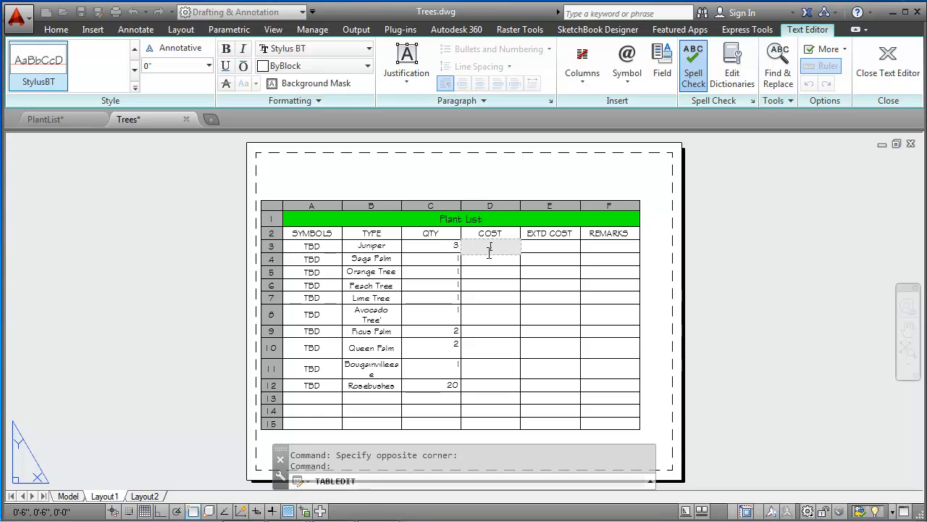
pyautogui.write('50')
pyautogui.press('Return')
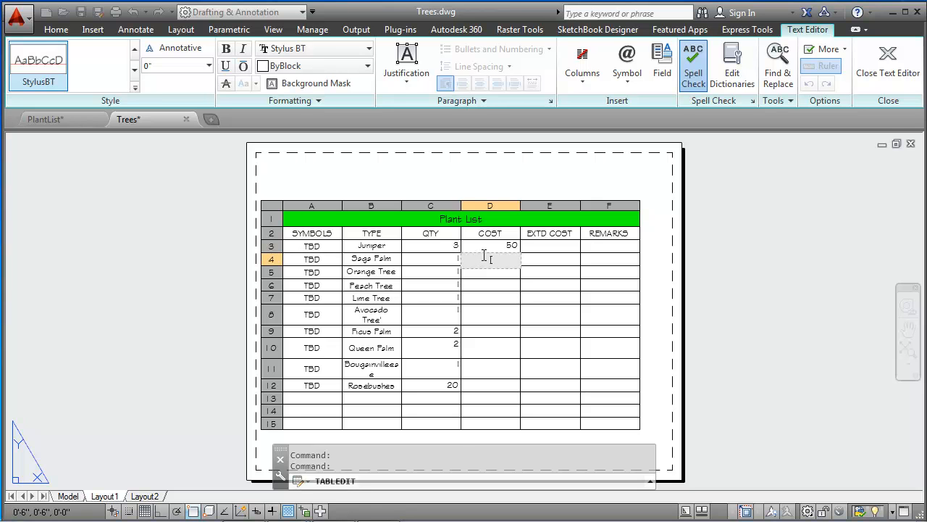
pyautogui.write('350')
pyautogui.press('Return')
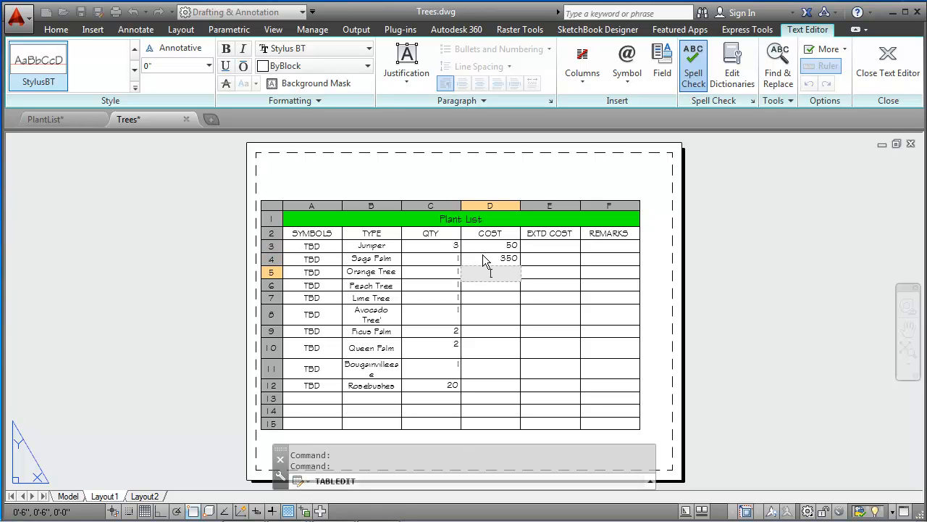
pyautogui.write('225')
pyautogui.press('Return')
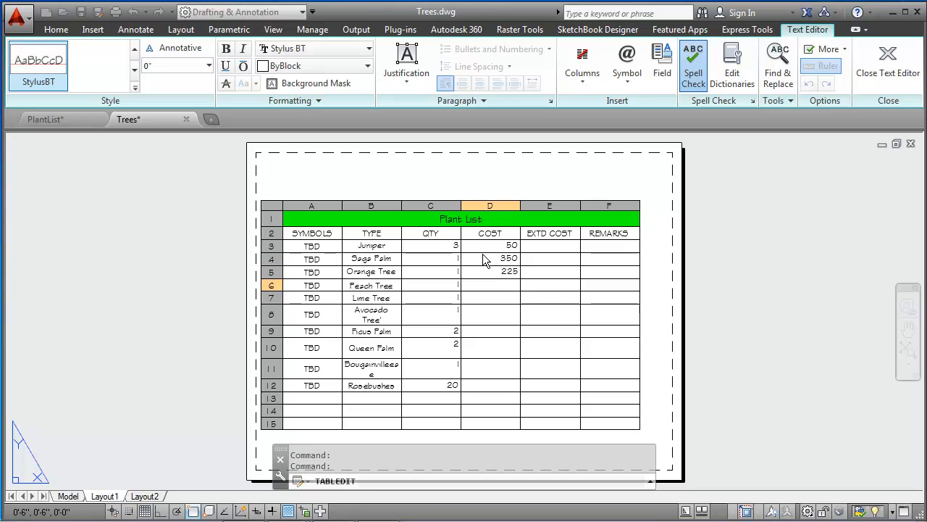
# Step: Enter costs of 350 in cell D6, 100 in D7 and 225 in D8
pyautogui.write('350')
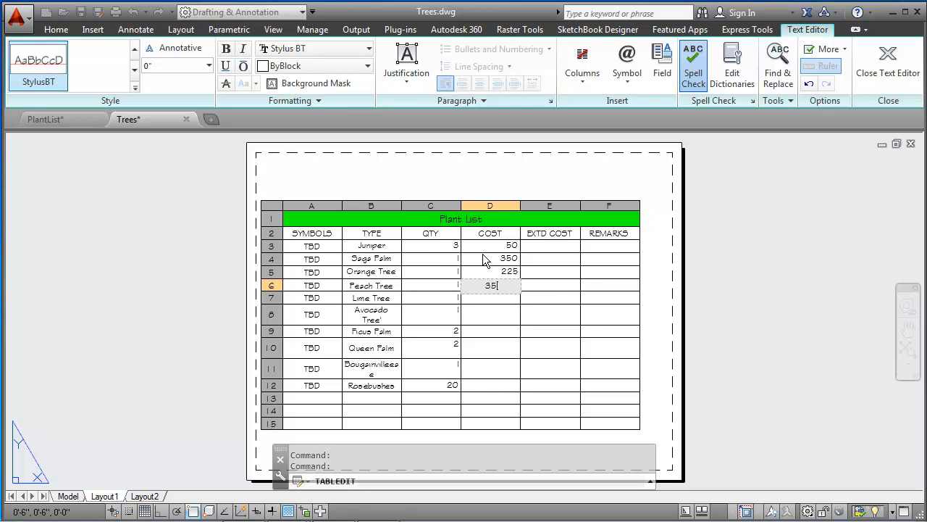
pyautogui.press('Return')
pyautogui.write('100')
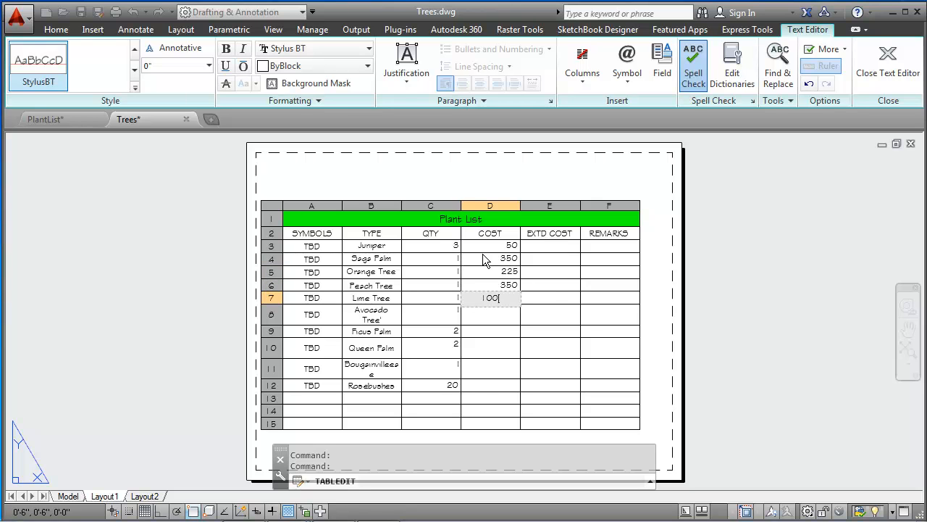
pyautogui.press('Return')
pyautogui.write('225')
pyautogui.press('Return')
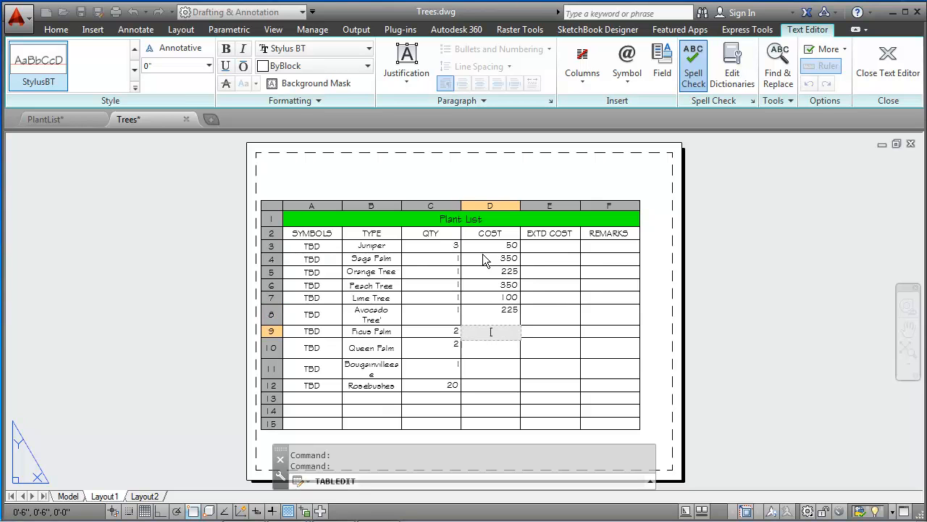
# Step: Enter costs of 125 in cell D9, 300 in D10, 75 in D11 and 20 in D12
pyautogui.write('125')
pyautogui.press('Return')
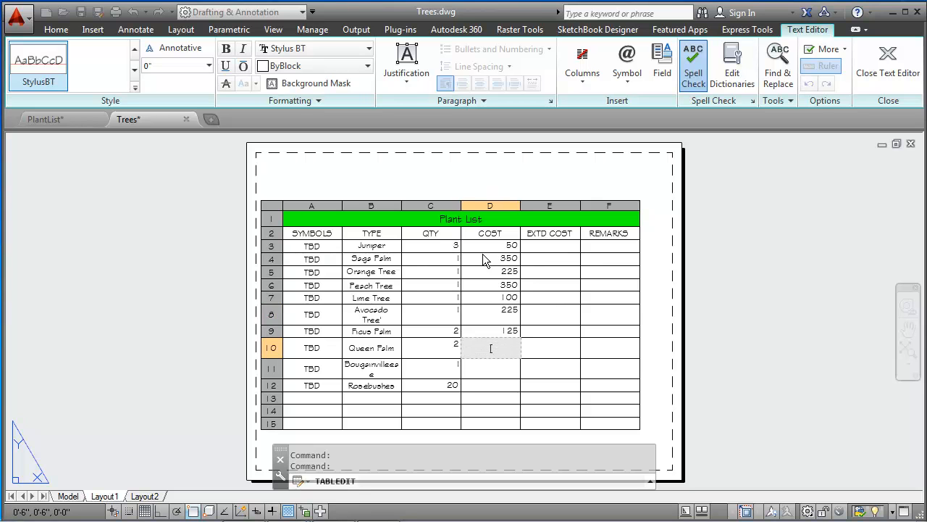
pyautogui.write('300')
pyautogui.press('Return')
pyautogui.write('75')
pyautogui.press('Return')
pyautogui.write('20')
pyautogui.press('Return')
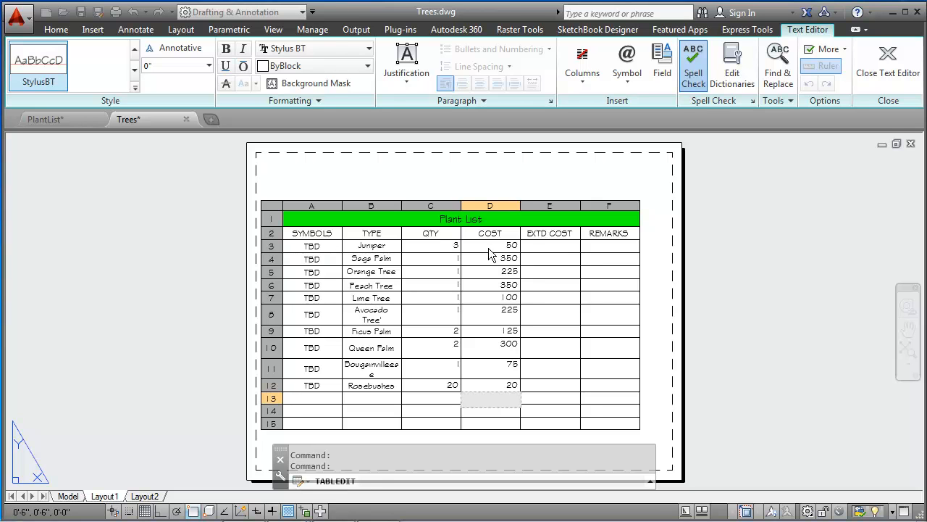
# Step: Change the data format of the cost cells D3 through D12 to Currency
pyautogui.press('Escape')
pyautogui.moveTo(492, 246)
pyautogui.mouseDown()
pyautogui.moveTo(481, 264)
pyautogui.moveTo(479, 389)
pyautogui.mouseUp()
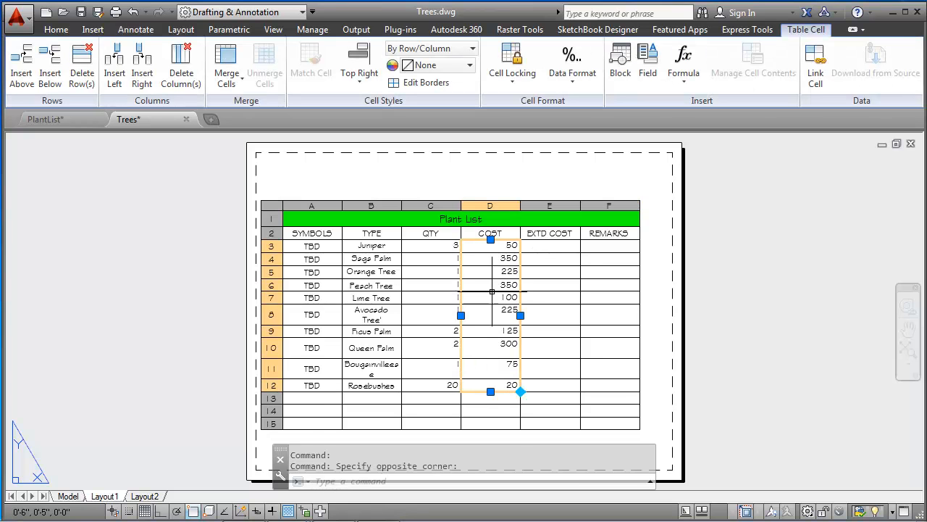
pyautogui.rightClick(550, 274)
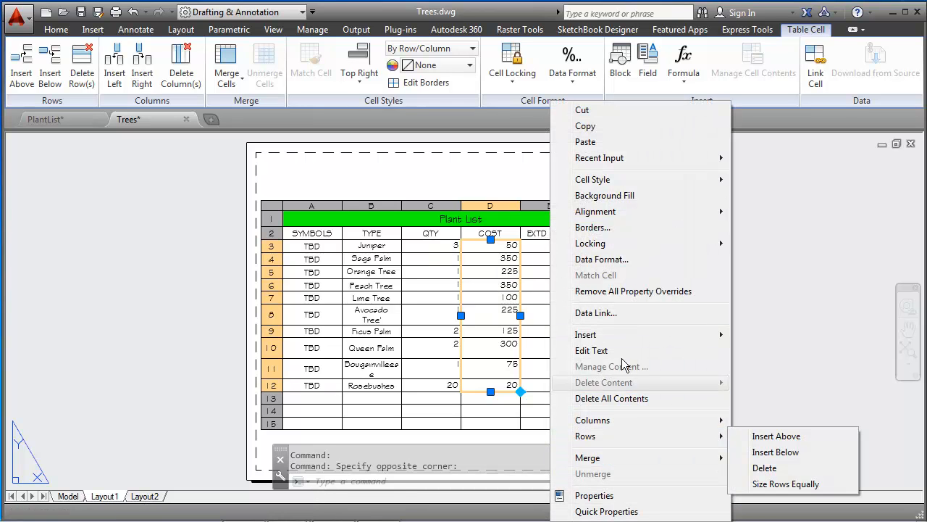
pyautogui.click(628, 259)
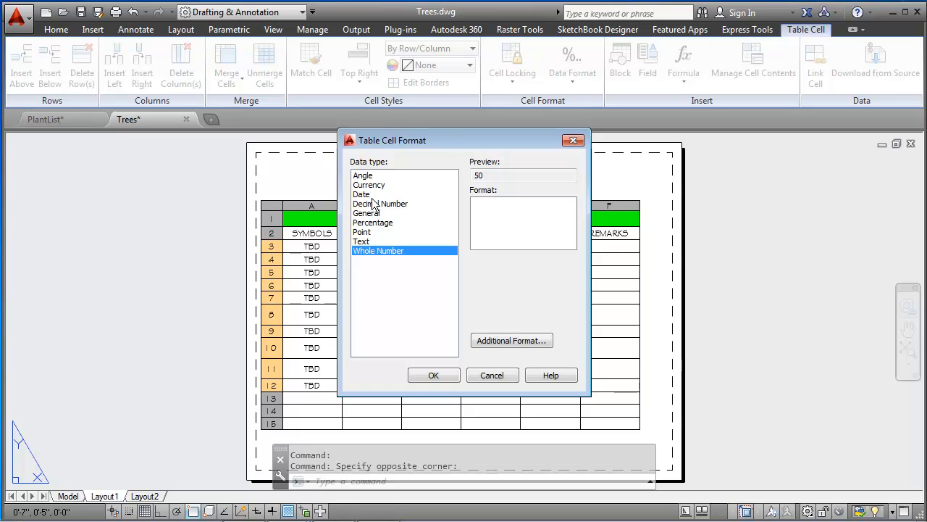
pyautogui.click(369, 185)
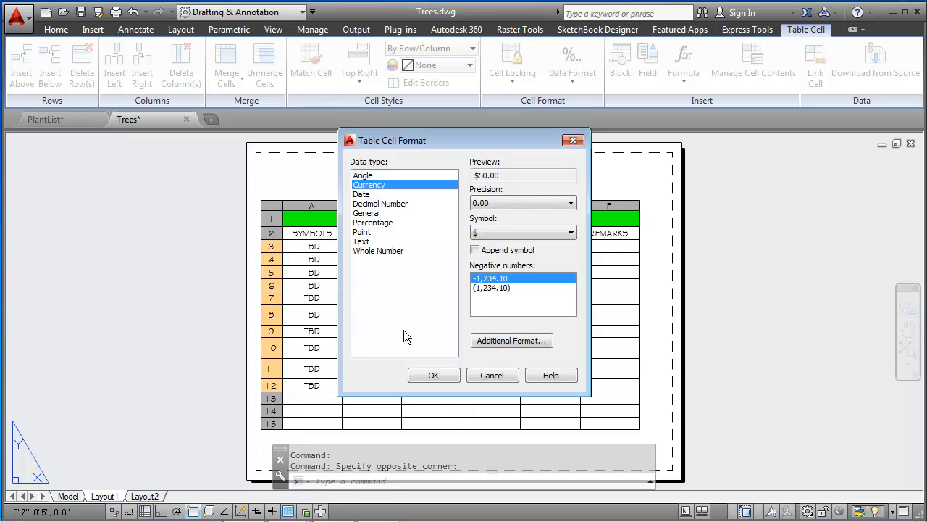
pyautogui.click(435, 374)
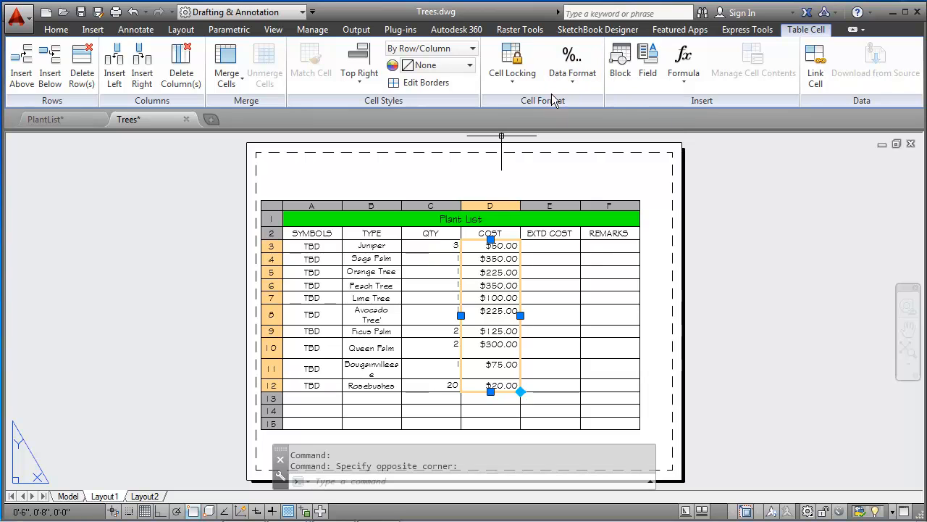
pyautogui.click(573, 82)
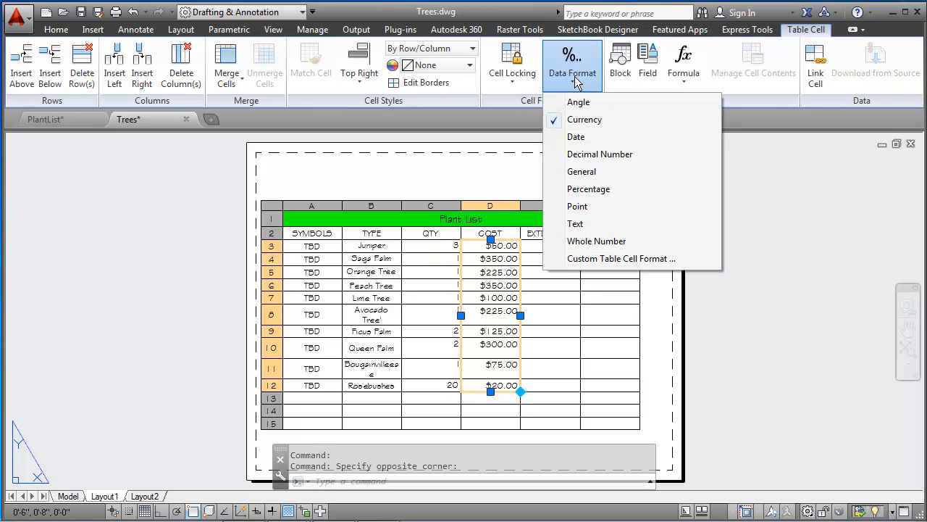
pyautogui.click(485, 168)
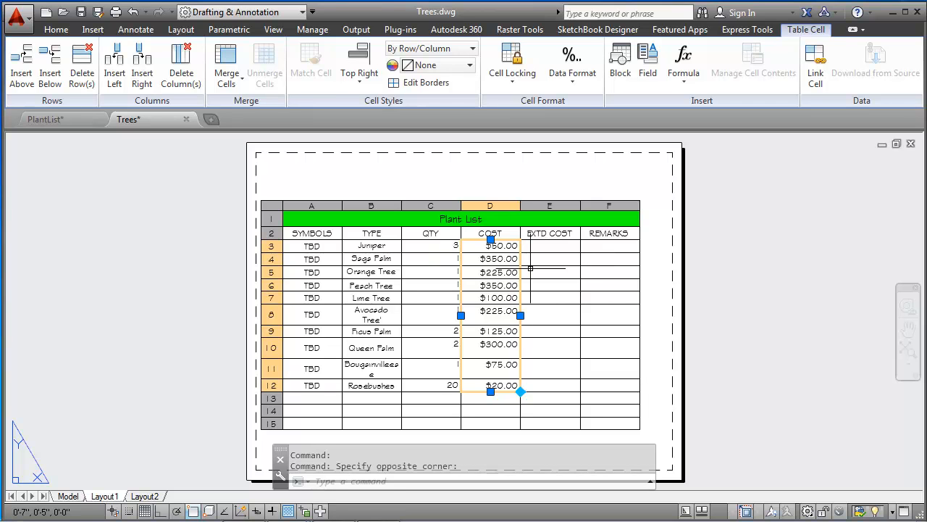
pyautogui.press('Escape')
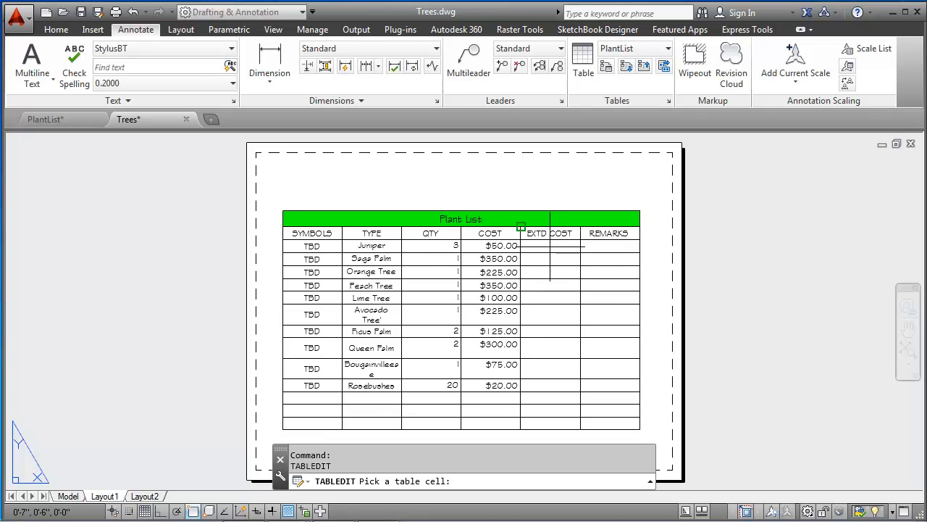
pyautogui.press('Escape')
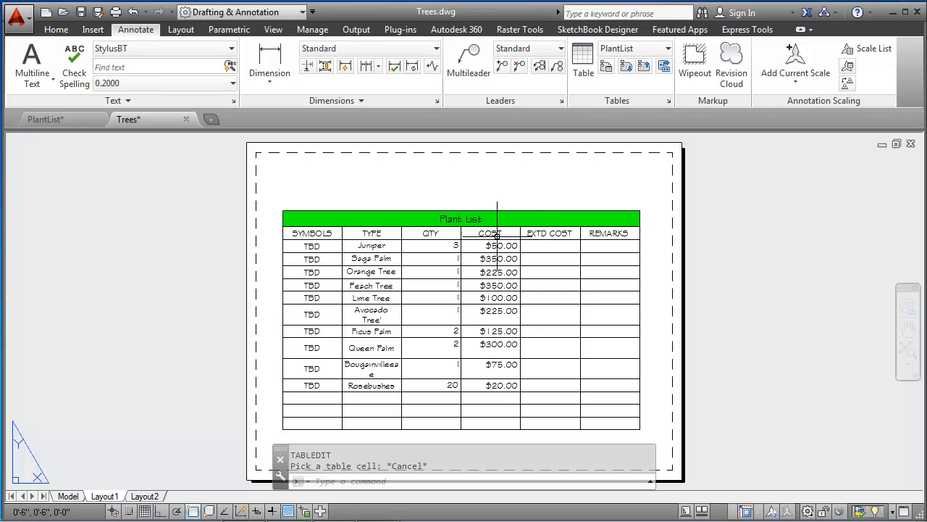
# Step: Enter the formula =c3*d3 in the extended cost cell E3
pyautogui.doubleClick(563, 246)
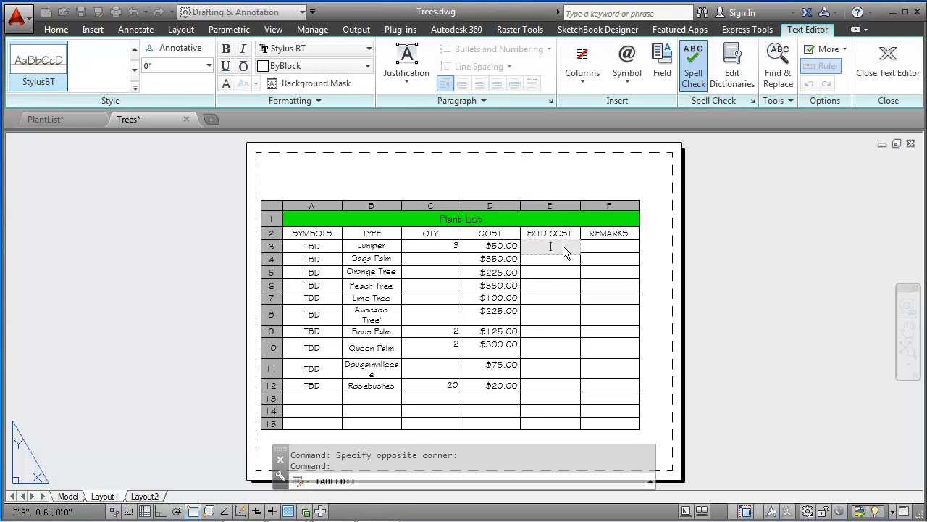
pyautogui.write('=[')
pyautogui.write('c3')
pyautogui.write('*')
pyautogui.write('d3')
pyautogui.press('Return')
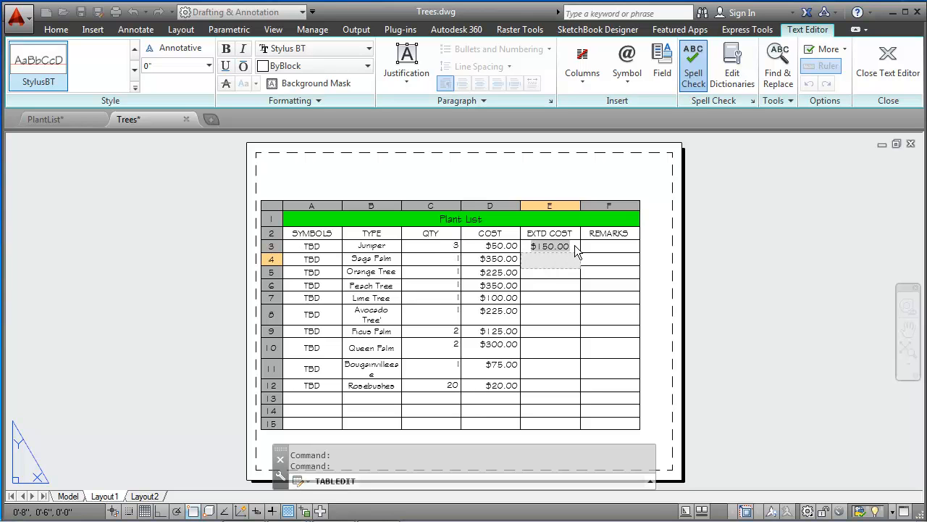
# Step: Auto-fill the extended cost formula from cell E3 down through cell E12
pyautogui.press('Escape')
pyautogui.click(575, 246)
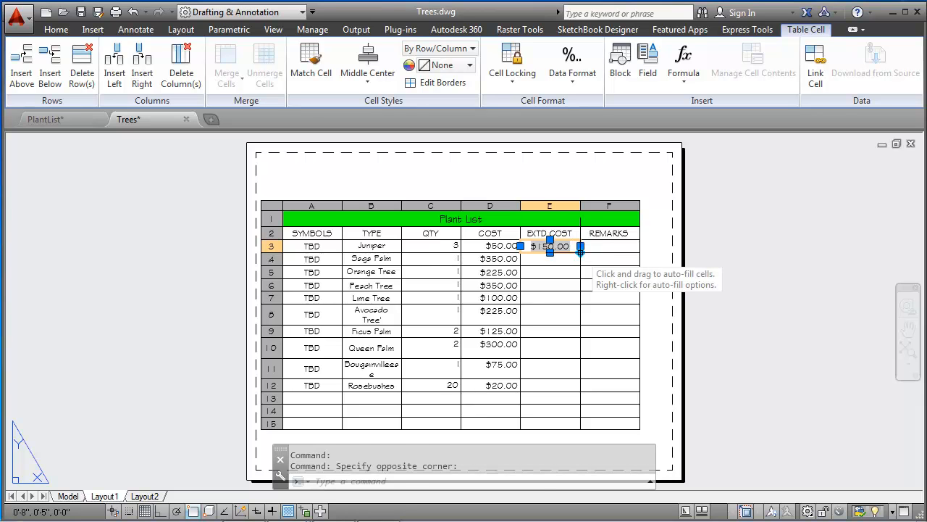
pyautogui.click(580, 248)
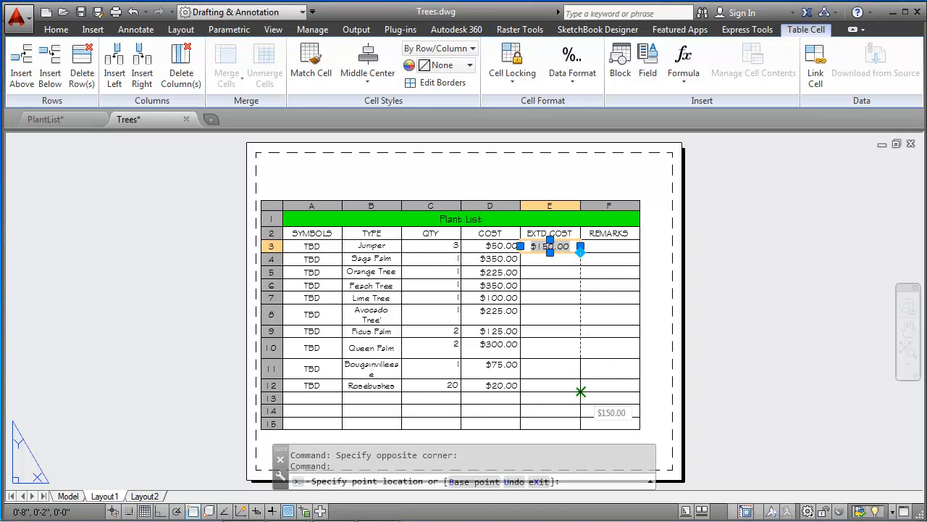
pyautogui.click(580, 382)
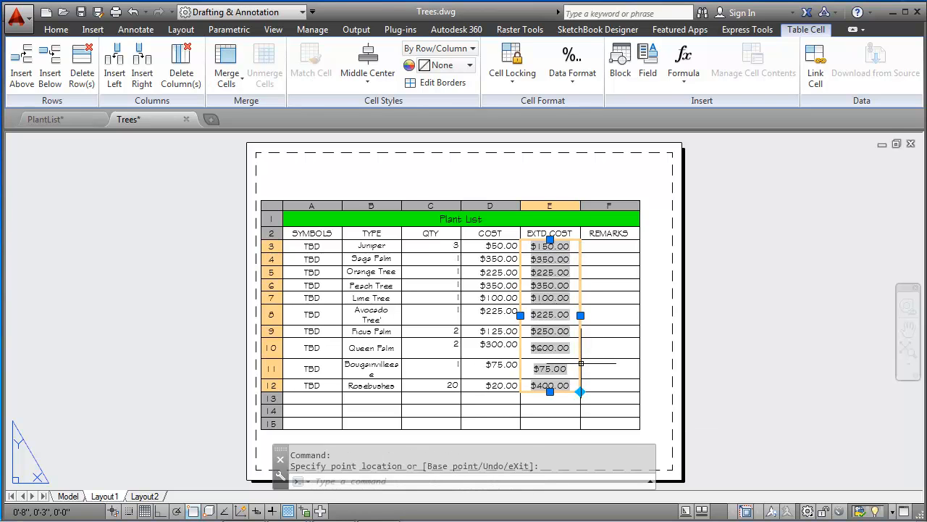
pyautogui.press('Escape')
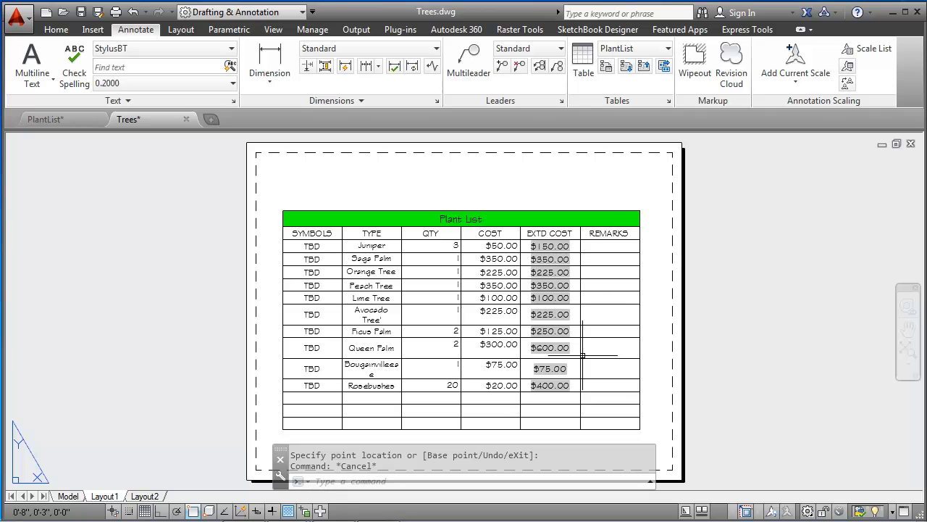
# Step: Enter the remark 2 Removed in cell F3 of the Juniper row
pyautogui.doubleClick(613, 245)
pyautogui.write('2 Removed')
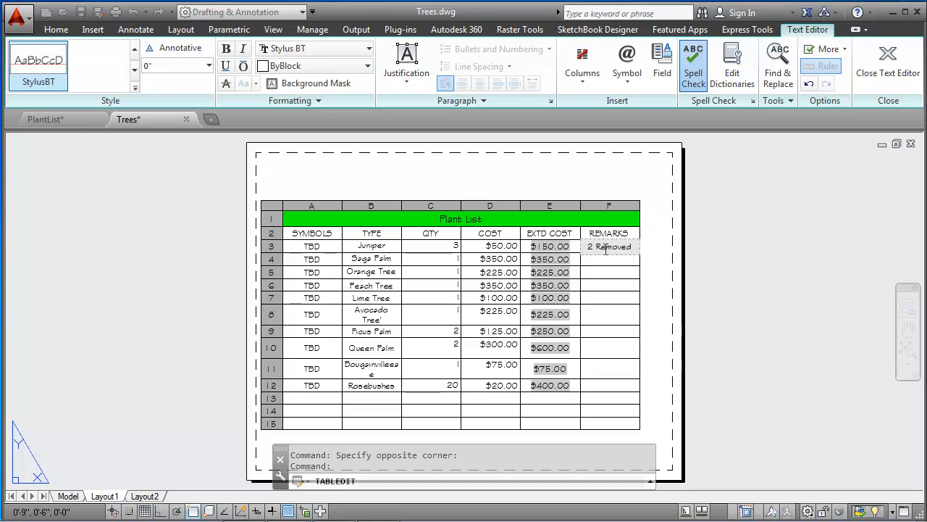
pyautogui.press('Return')
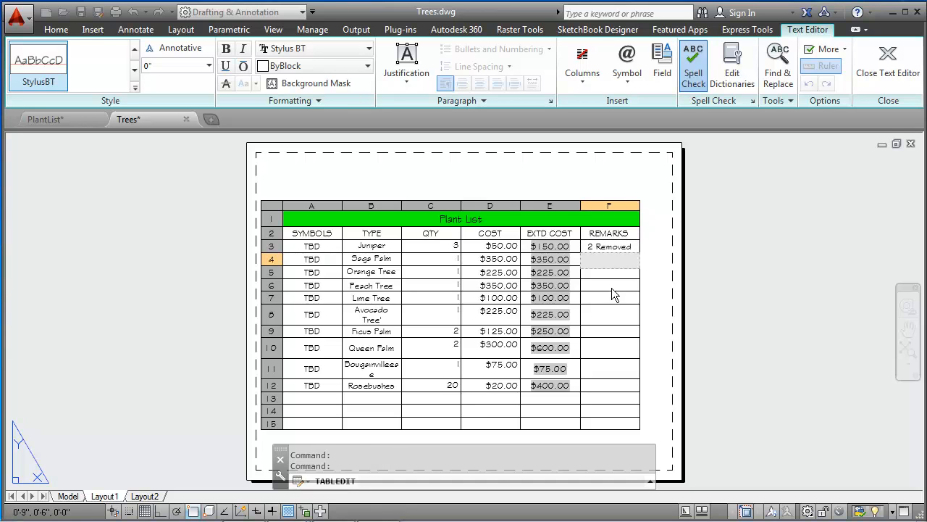
# Step: Enter the remark Small & Sick in cell F7 of the Lime Tree row
pyautogui.click(617, 307)
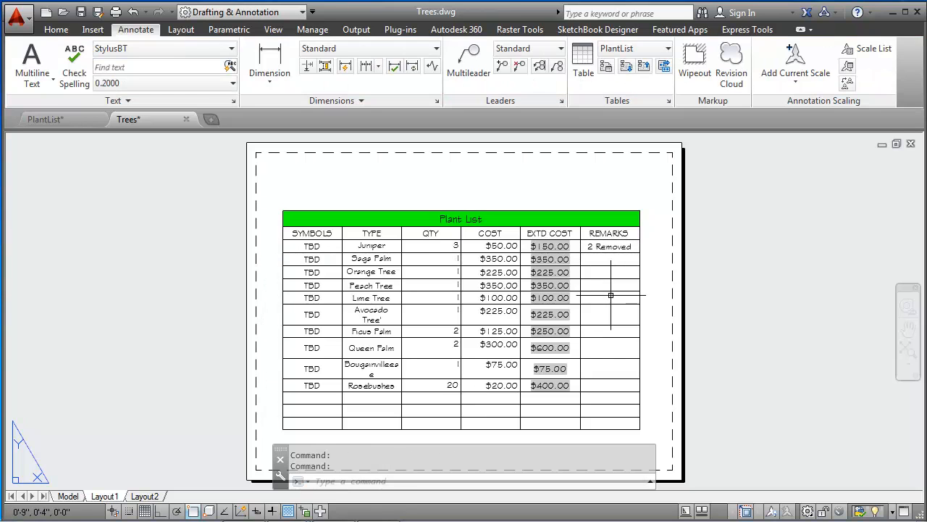
pyautogui.click(611, 296)
pyautogui.write('Sm')
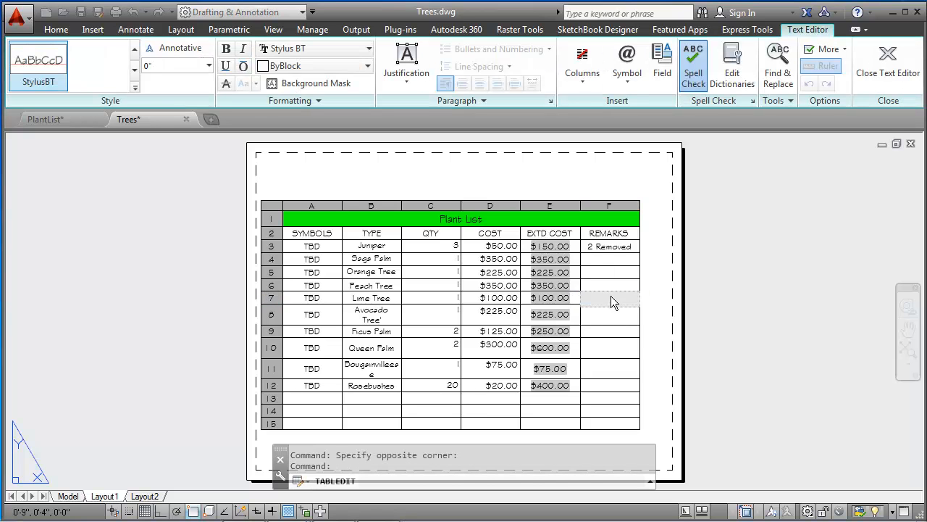
pyautogui.write('all & Sick')
pyautogui.press('Return')
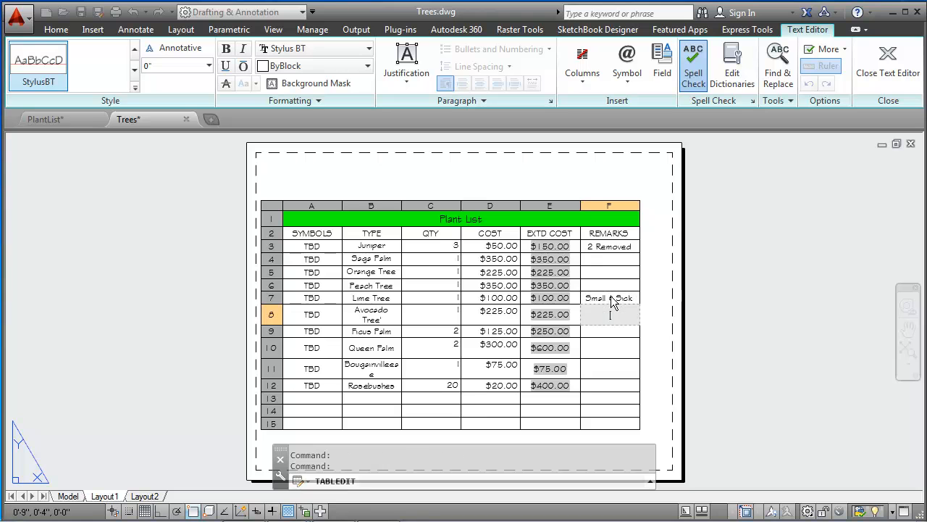
pyautogui.press('Escape')
# Step: Enter the remark Not Shown in cell F10 of the Queen Palm row
pyautogui.click(604, 347)
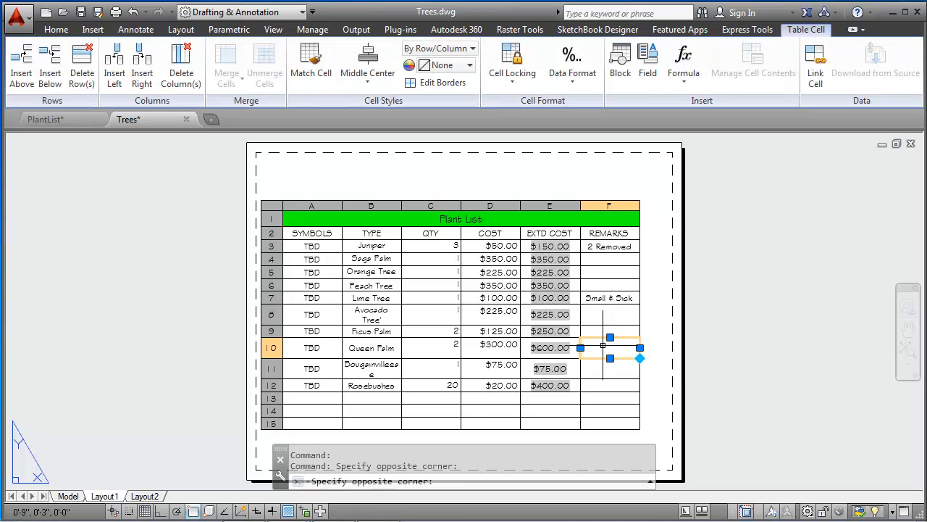
pyautogui.doubleClick(605, 347)
pyautogui.write('Not')
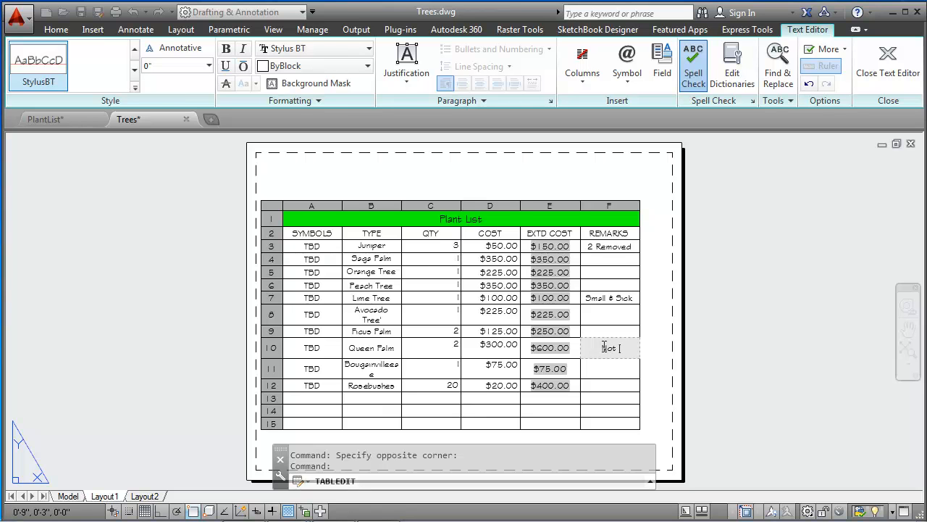
pyautogui.write(' Shown')
pyautogui.press('Return')
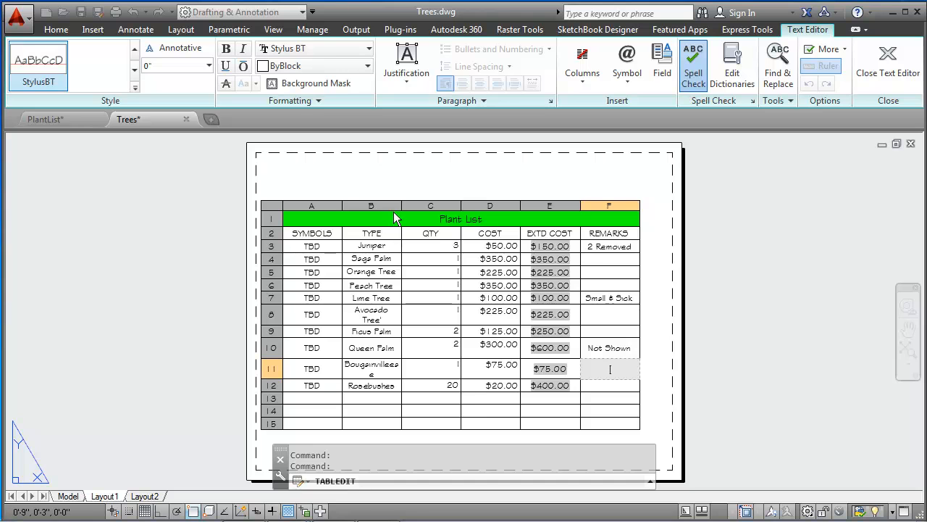
pyautogui.click(393, 182)
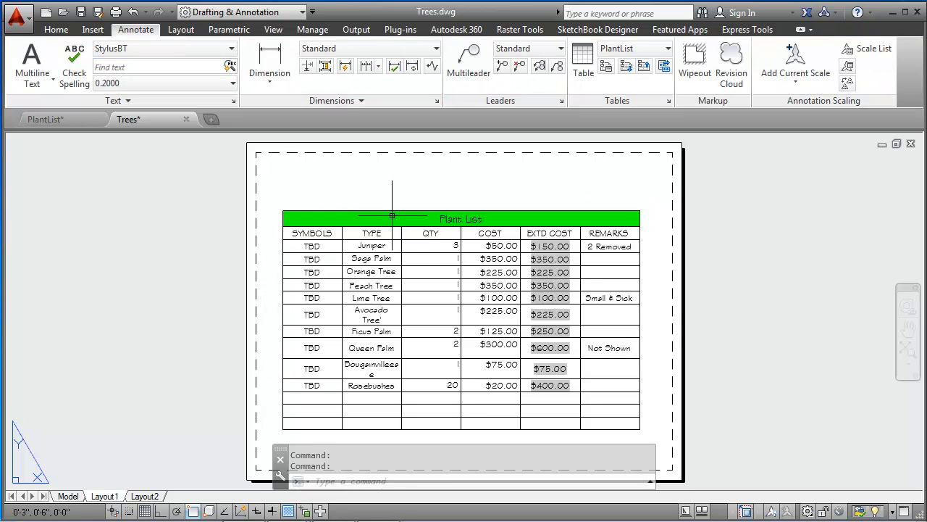
pyautogui.click(392, 218)
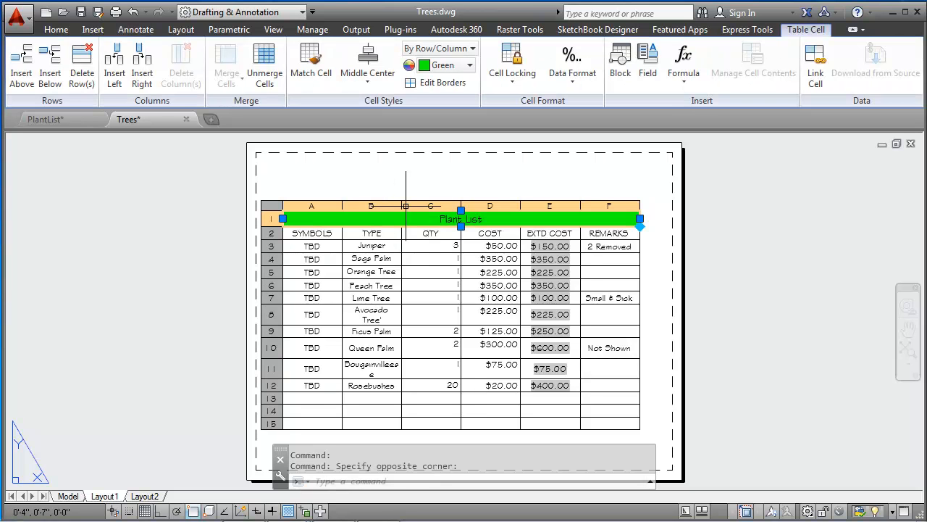
pyautogui.click(382, 235)
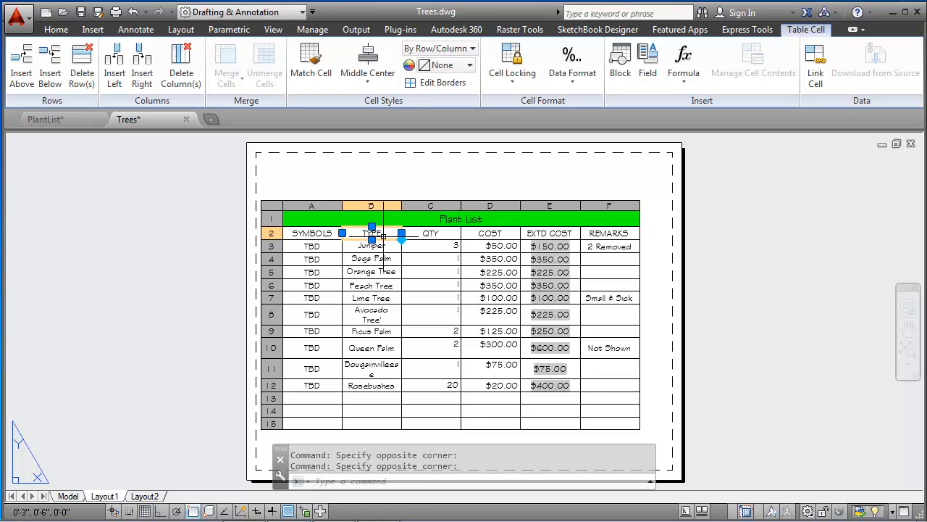
pyautogui.click(400, 206)
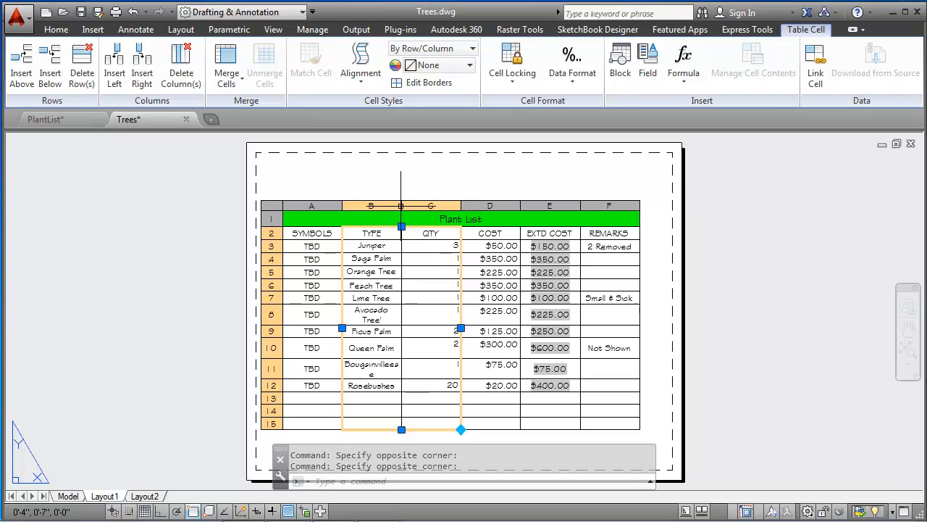
pyautogui.press('Escape')
# Step: Select the whole Plant List table for column width editing
pyautogui.click(555, 210)
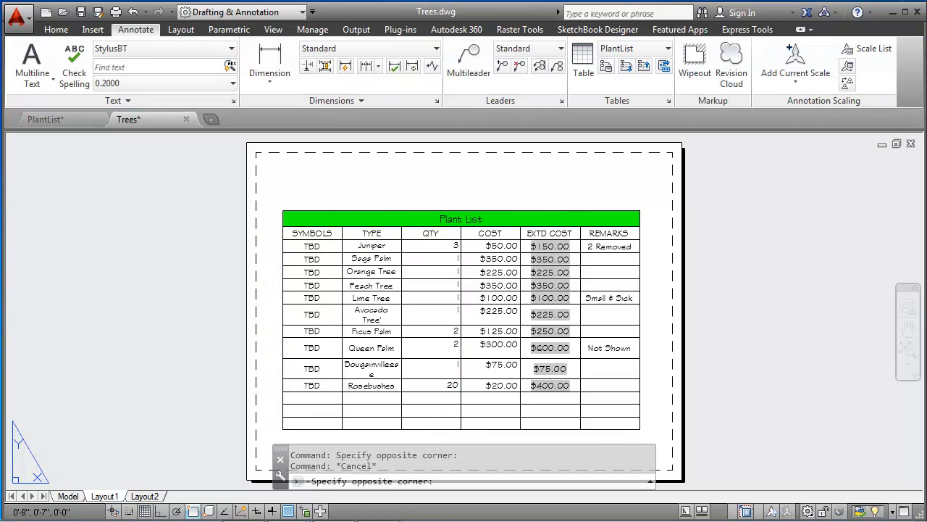
pyautogui.click(558, 209)
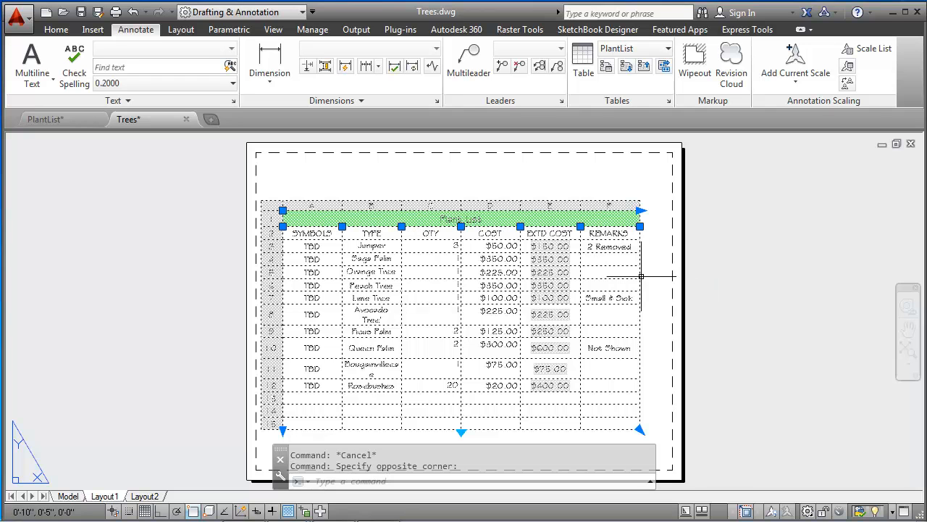
# Step: Try to widen the TYPE column by stretching its border with the QTY column slightly toward QTY
pyautogui.click(401, 226)
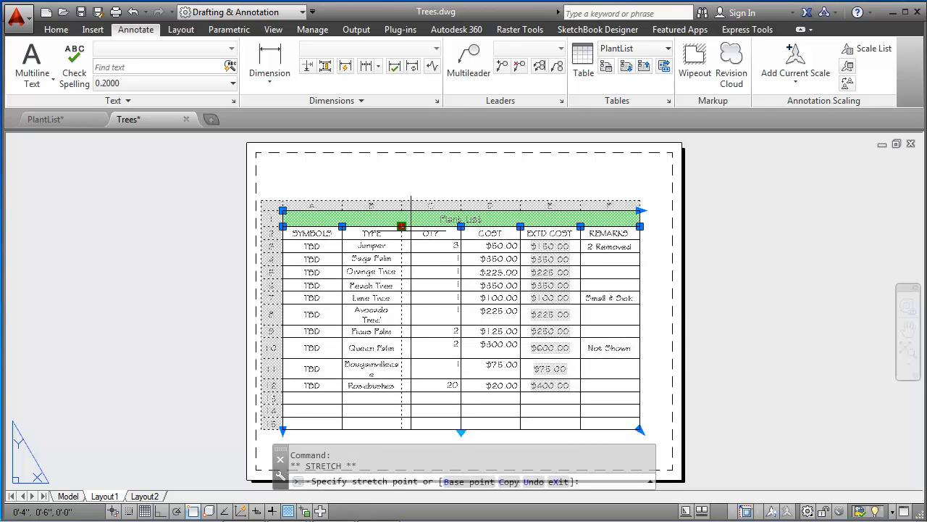
pyautogui.click(410, 228)
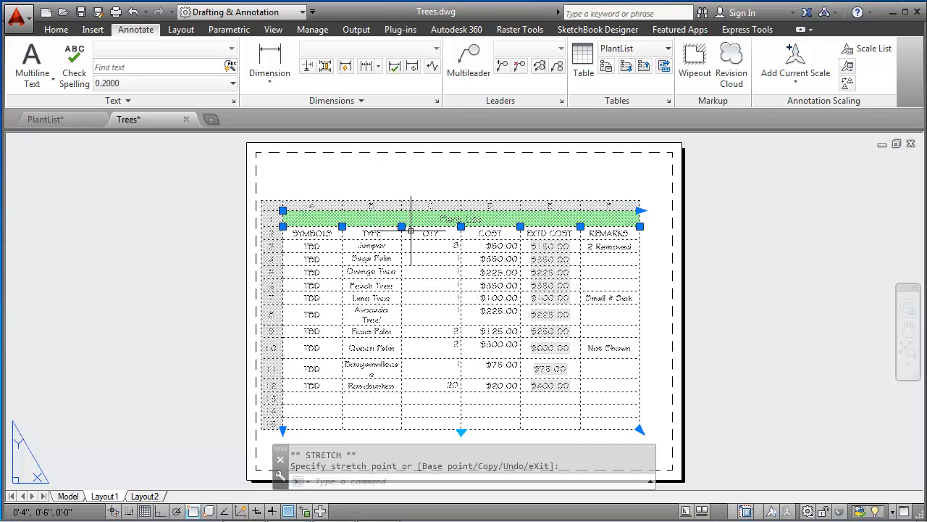
pyautogui.click(401, 227)
pyautogui.click(414, 230)
pyautogui.click(401, 226)
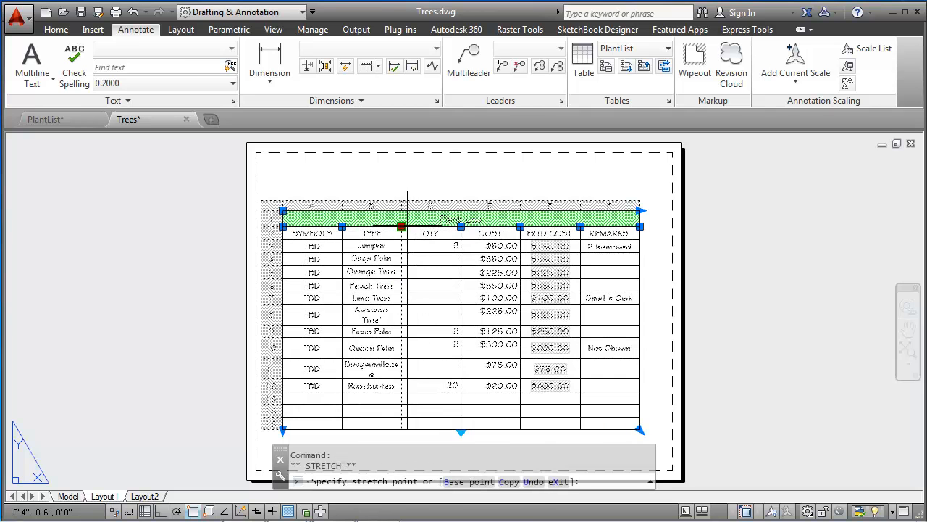
pyautogui.press('Escape')
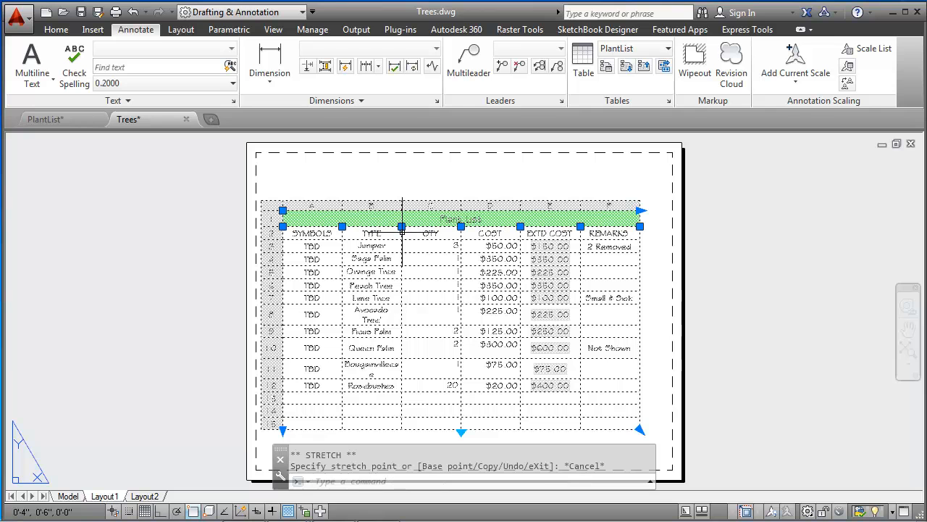
# Step: Turn off object snap and widen the TYPE column on both sides, taking space from the SYMBOLS and QTY columns
pyautogui.click(192, 511)
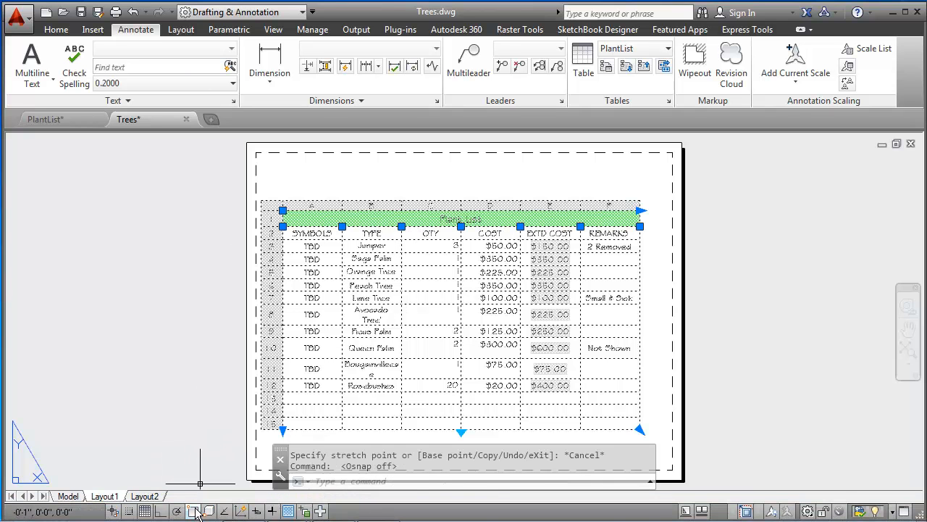
pyautogui.click(402, 227)
pyautogui.click(415, 227)
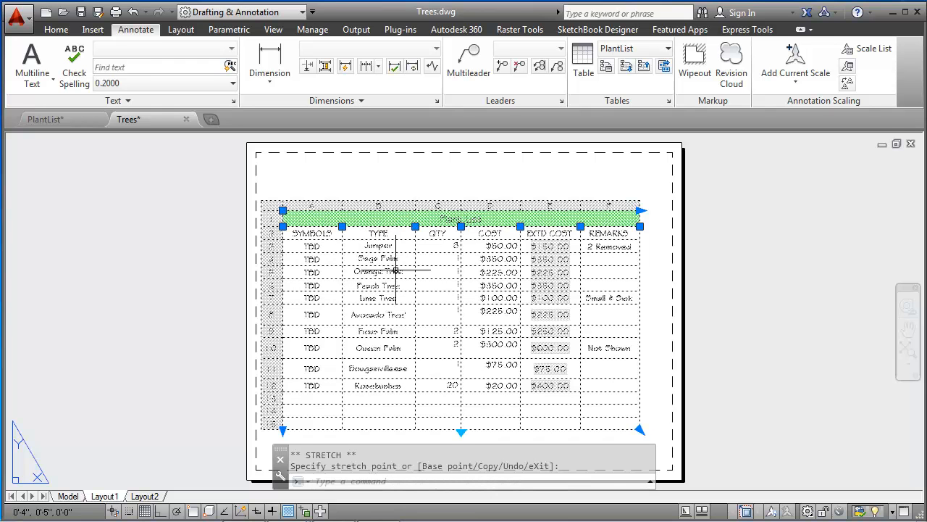
pyautogui.click(342, 227)
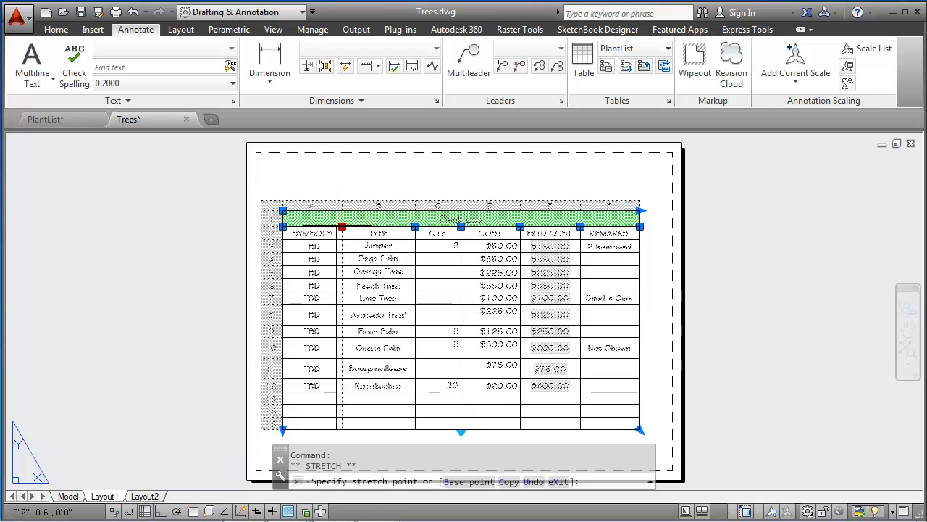
pyautogui.click(335, 227)
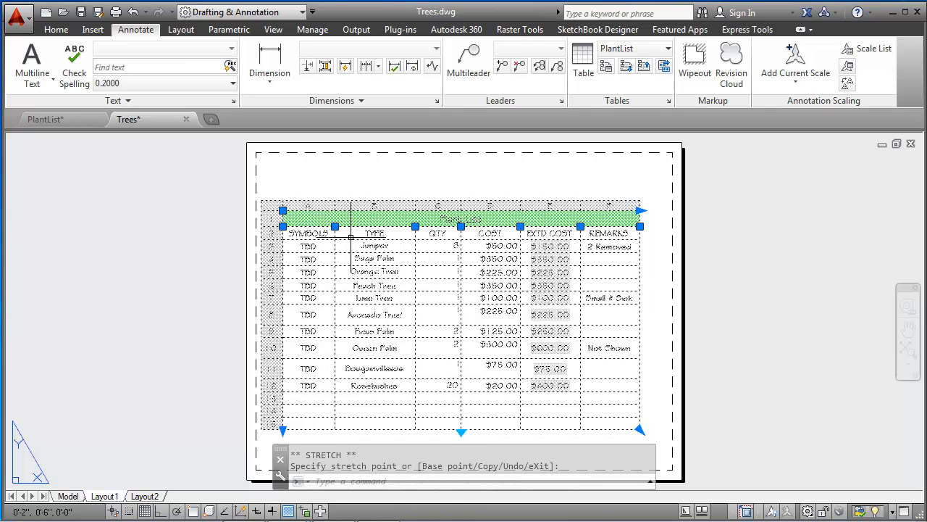
# Step: Narrow the QTY and COST columns by shifting the QTY/COST and COST/EXTD COST borders toward the SYMBOLS side
pyautogui.click(461, 227)
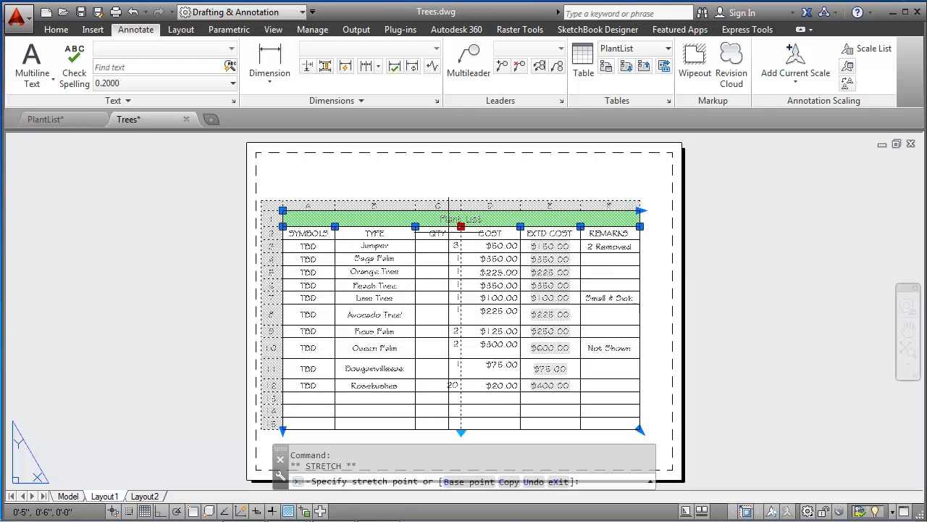
pyautogui.click(448, 227)
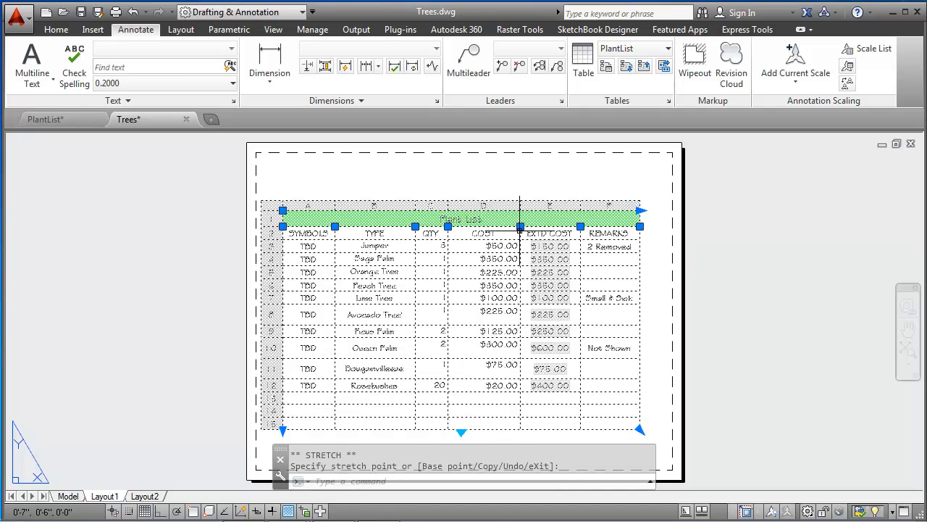
pyautogui.click(520, 227)
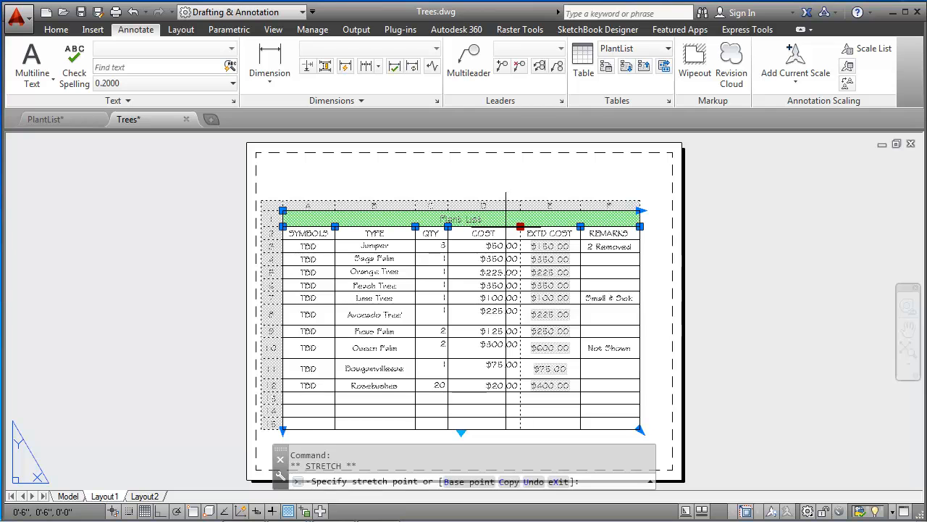
pyautogui.click(505, 227)
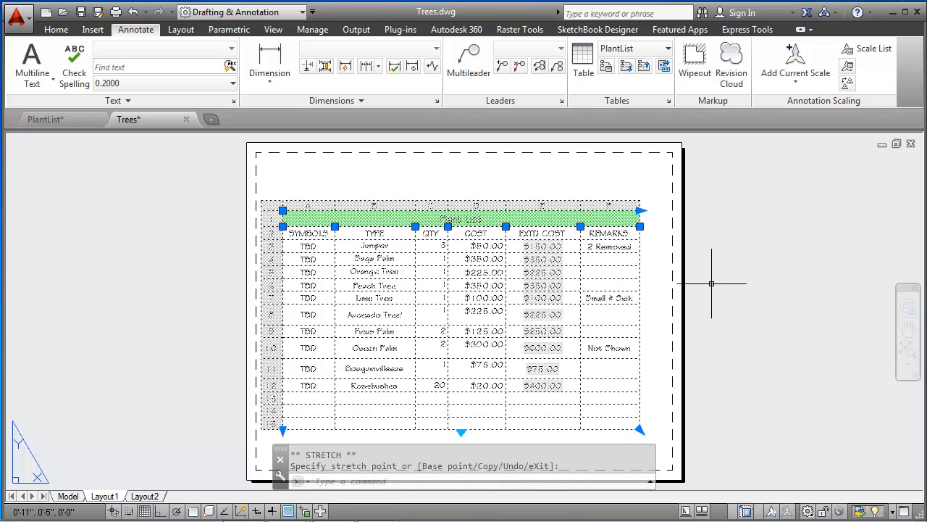
# Step: Widen the REMARKS column slightly by stretching the table's outer edge, and deselect the table
pyautogui.click(641, 226)
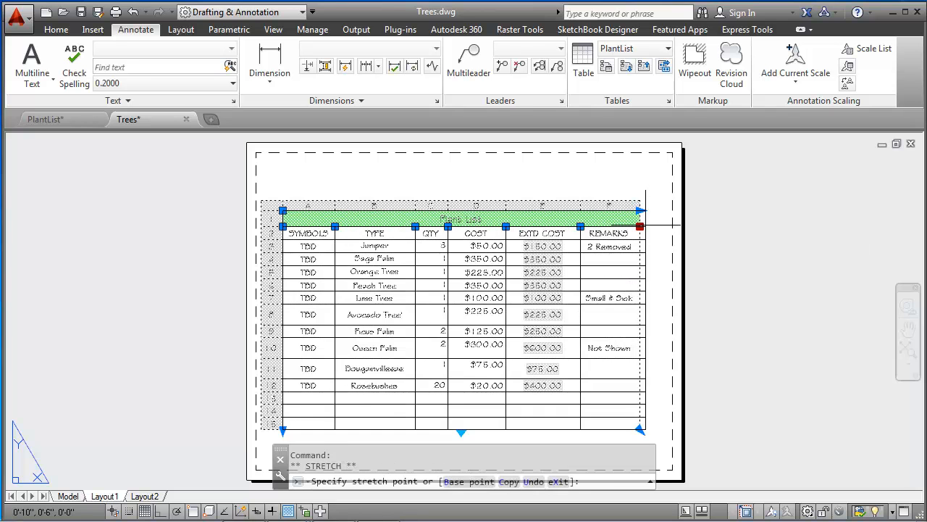
pyautogui.click(650, 226)
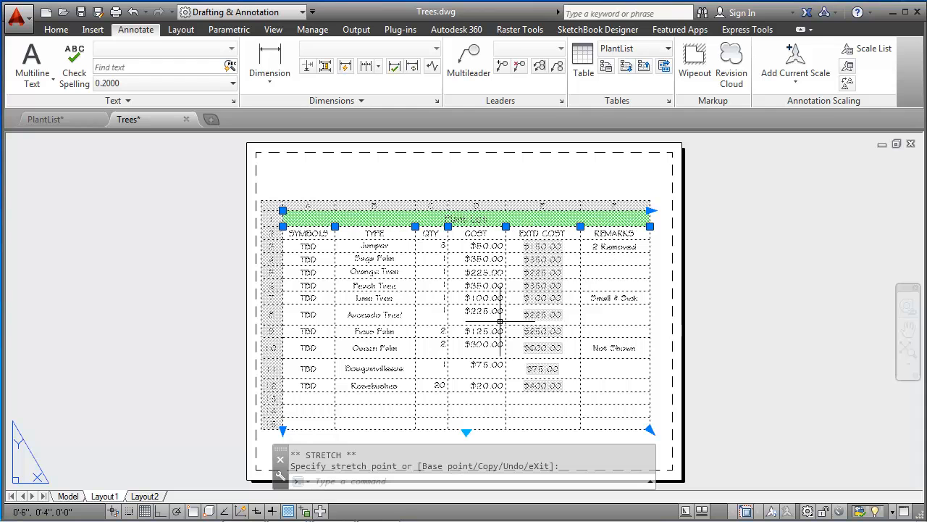
pyautogui.press('Escape')
pyautogui.press('Escape')
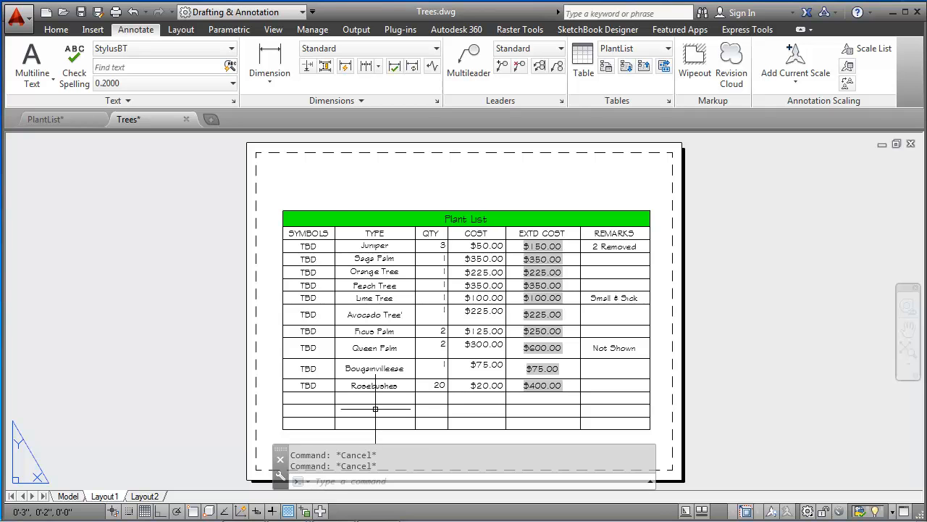
# Step: Enter the label Totals in cell B14 and make it bold
pyautogui.doubleClick(375, 409)
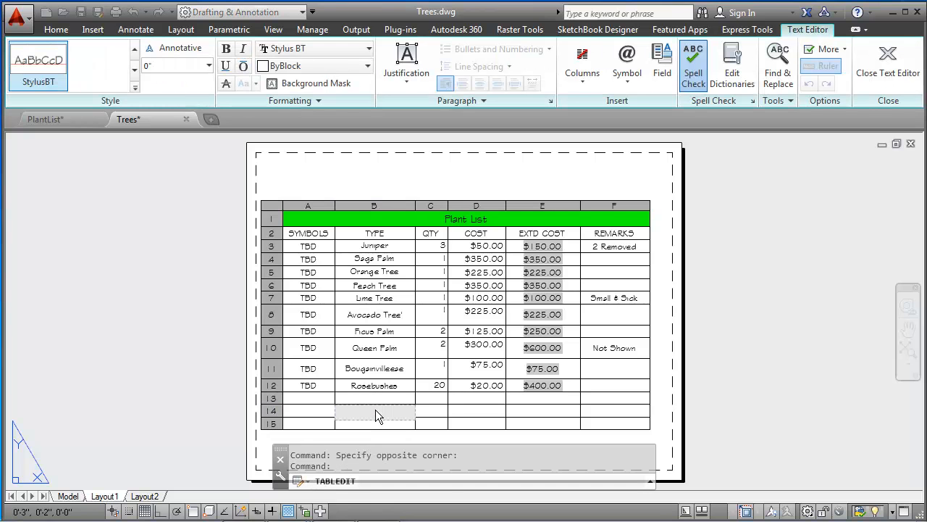
pyautogui.write('Totals')
pyautogui.moveTo(397, 412); pyautogui.dragTo(340, 402)
pyautogui.click(227, 49)
pyautogui.click(430, 414)
pyautogui.click(431, 412)
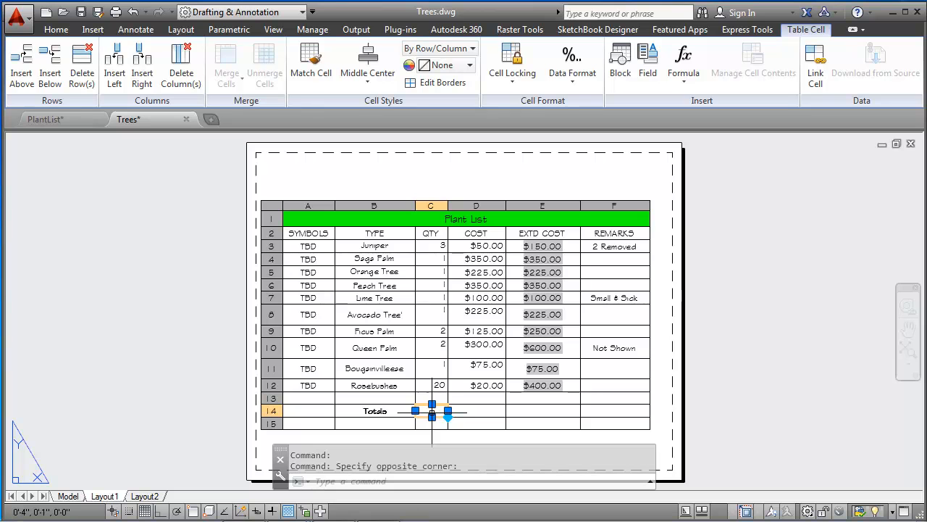
pyautogui.doubleClick(432, 414)
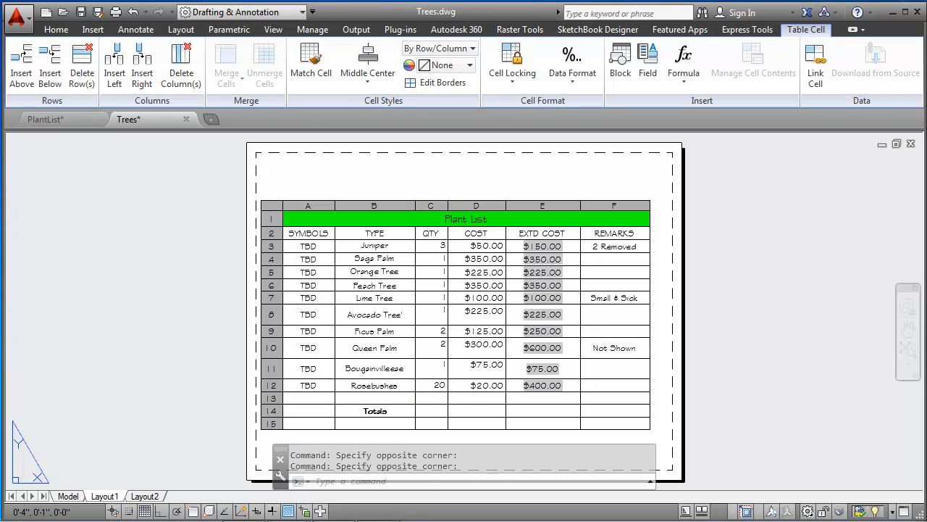
pyautogui.rightClick(434, 416)
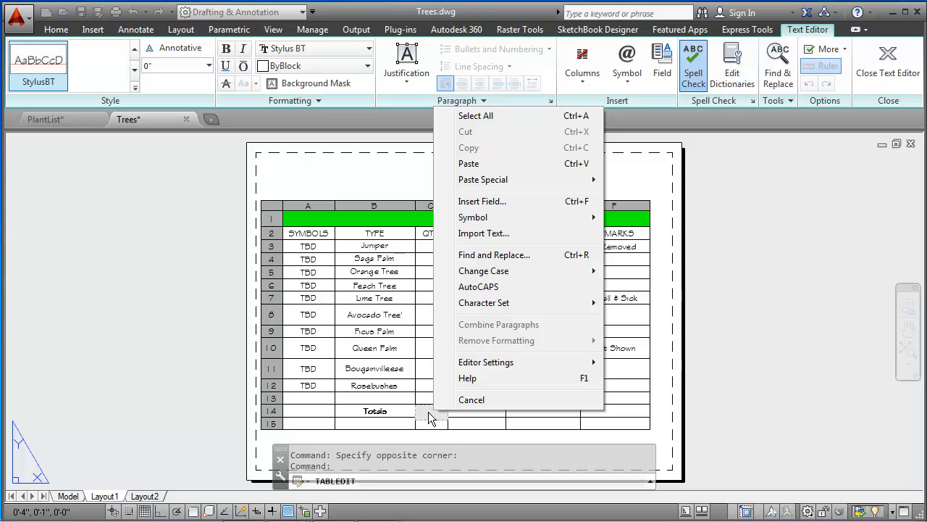
pyautogui.click(427, 413)
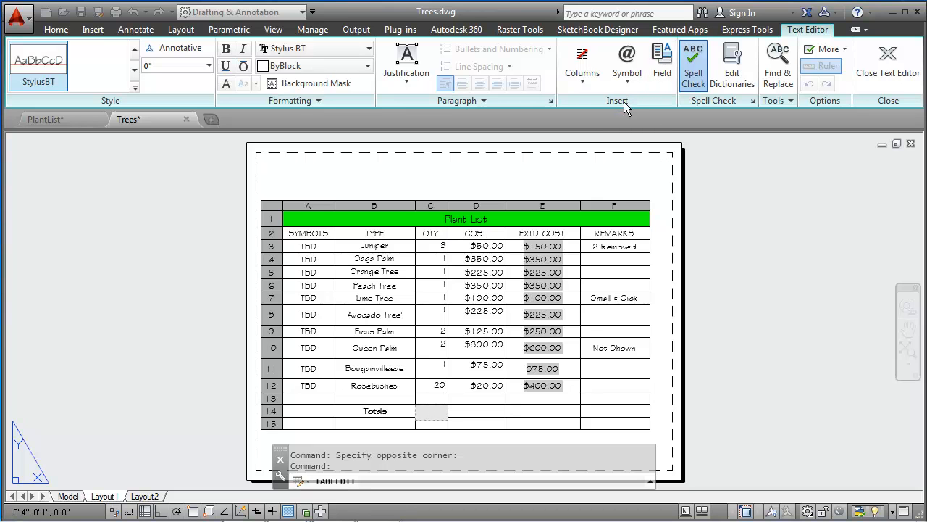
pyautogui.press('Escape')
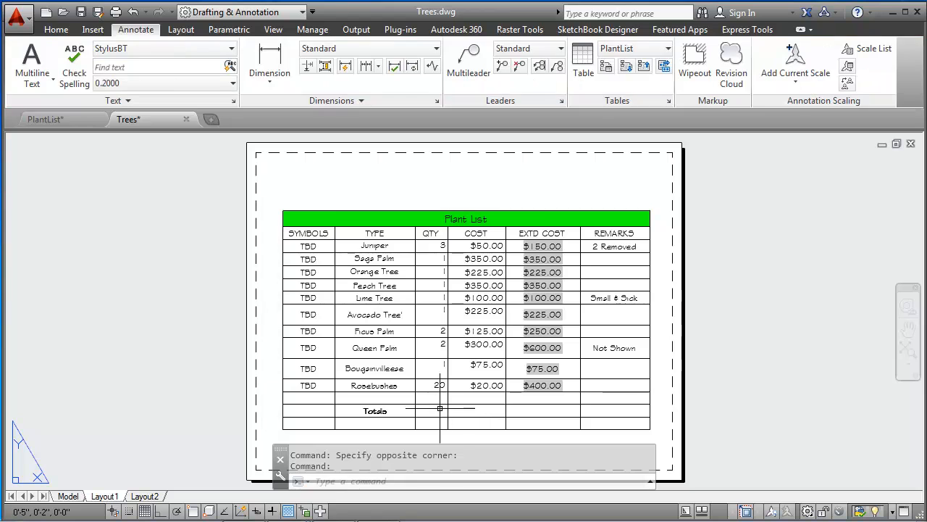
# Step: Insert a Sum formula in cell C14 that adds the QTY values in C3 through C12, and close the cell editor
pyautogui.click(439, 410)
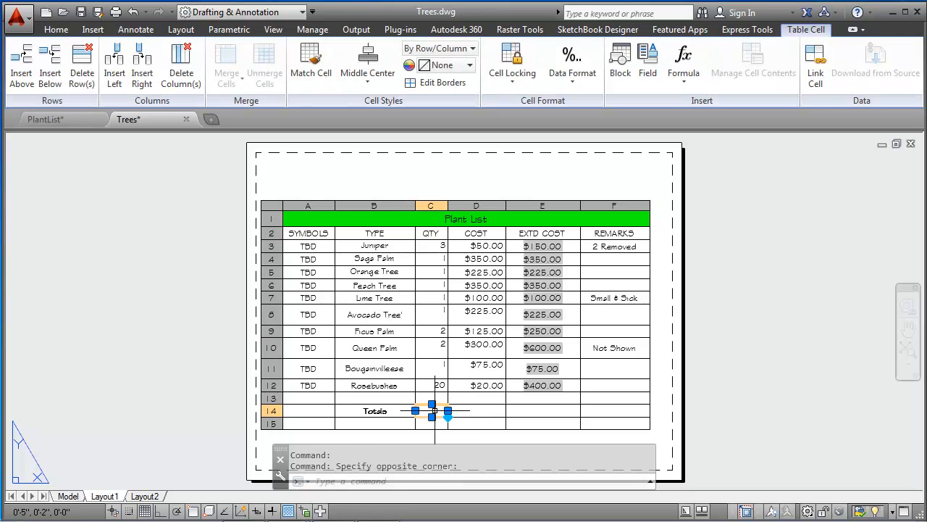
pyautogui.click(685, 75)
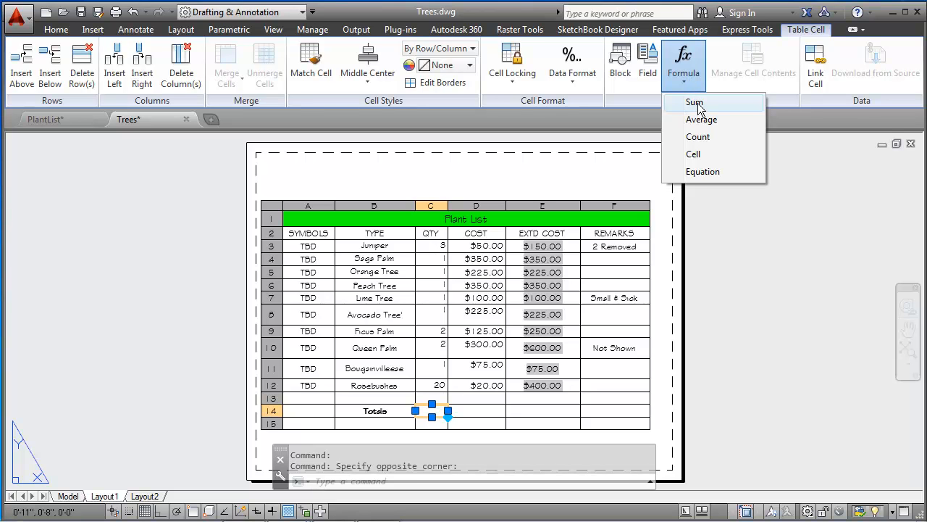
pyautogui.click(697, 104)
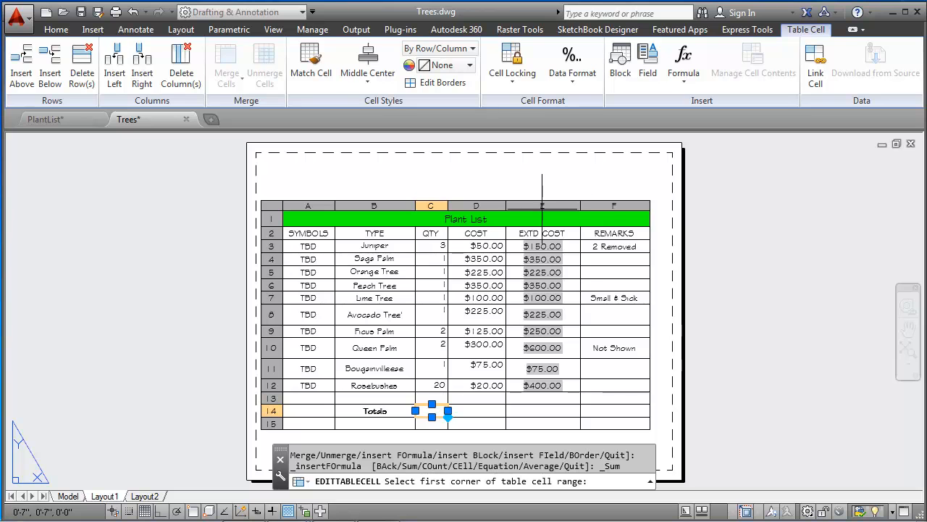
pyautogui.click(432, 246)
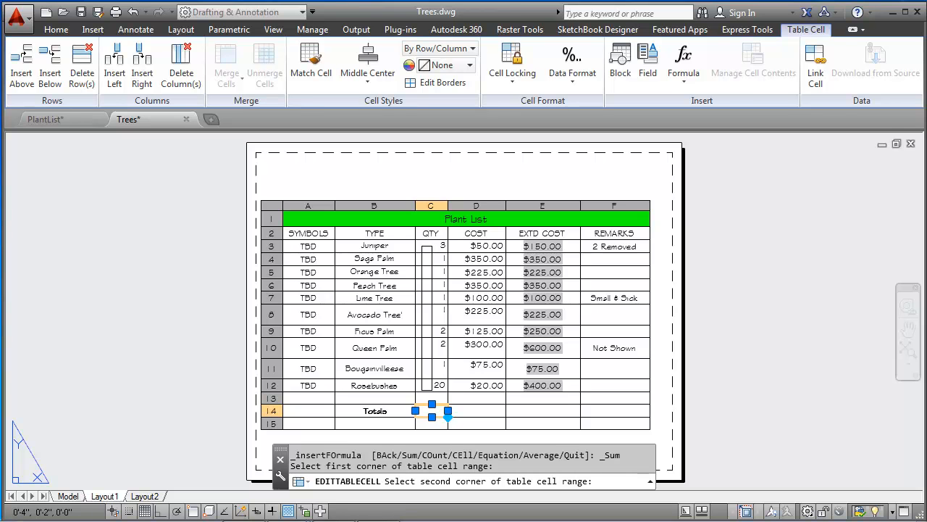
pyautogui.click(427, 386)
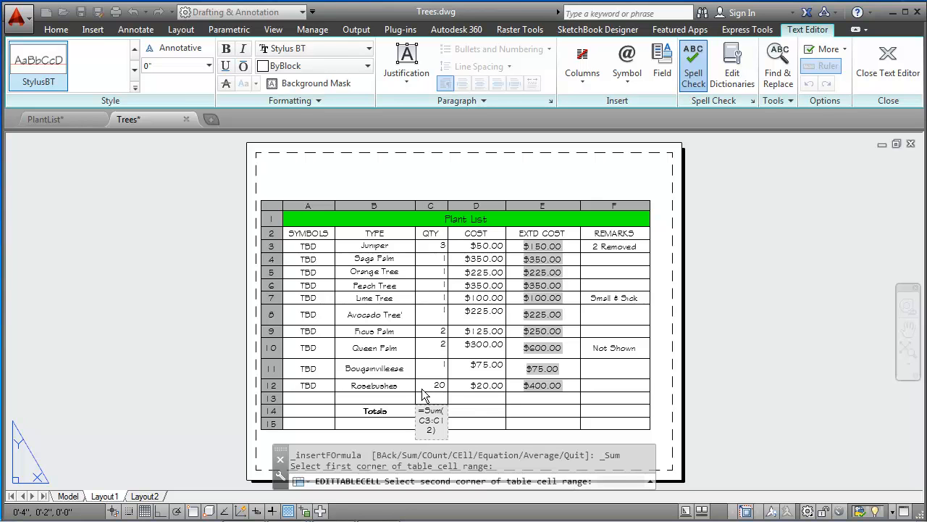
pyautogui.press('Return')
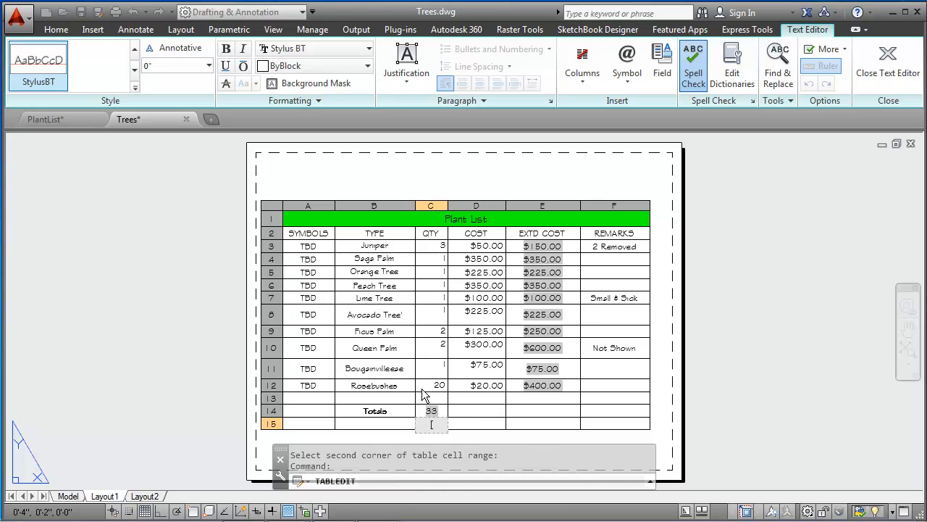
pyautogui.click(445, 412)
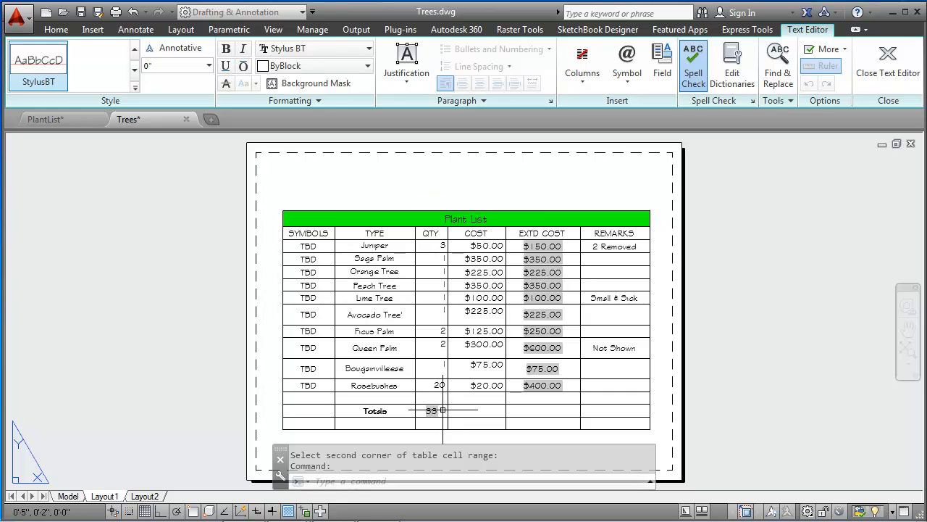
# Step: Make the QTY sum formula in cell C14 bold
pyautogui.click(443, 410)
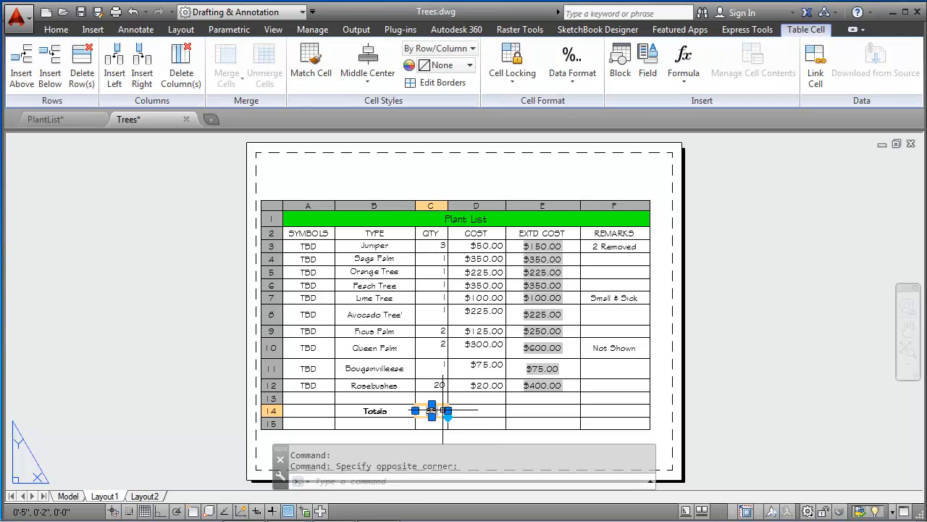
pyautogui.doubleClick(443, 410)
pyautogui.moveTo(438, 431); pyautogui.dragTo(418, 409)
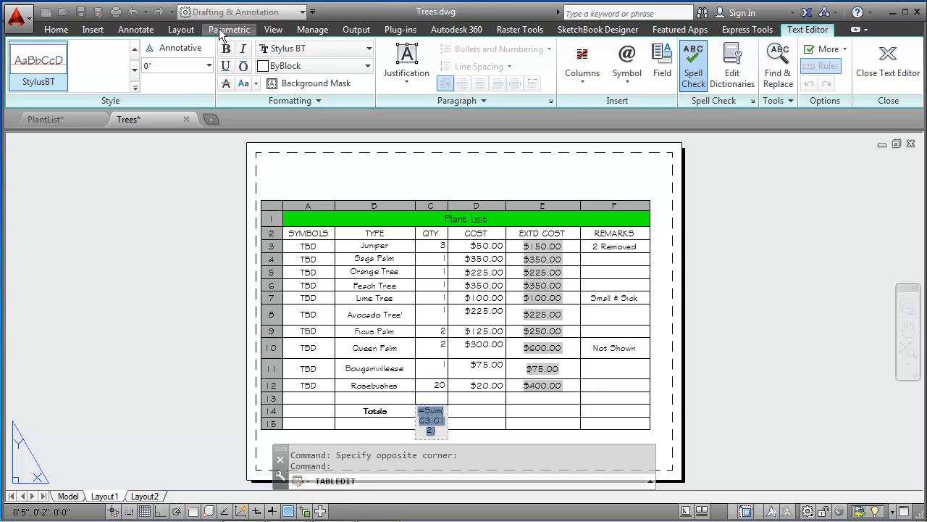
pyautogui.click(226, 49)
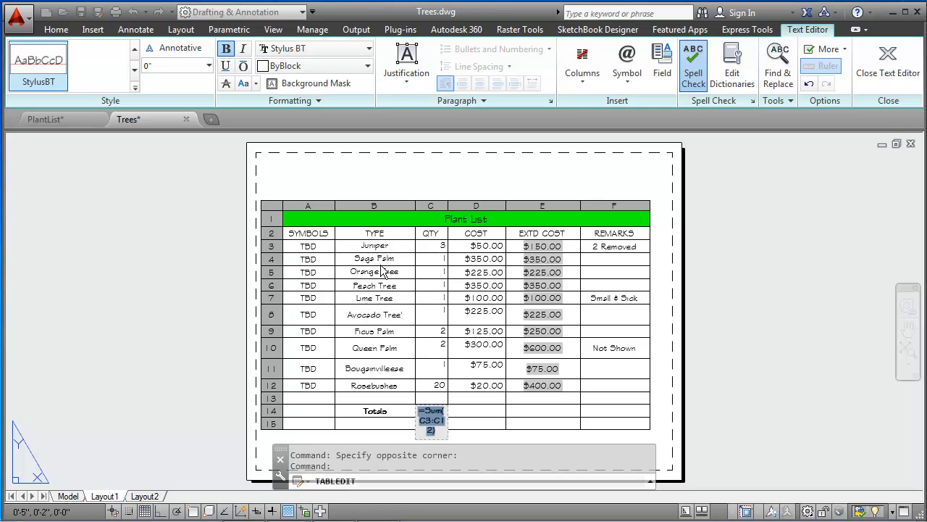
pyautogui.press('Return')
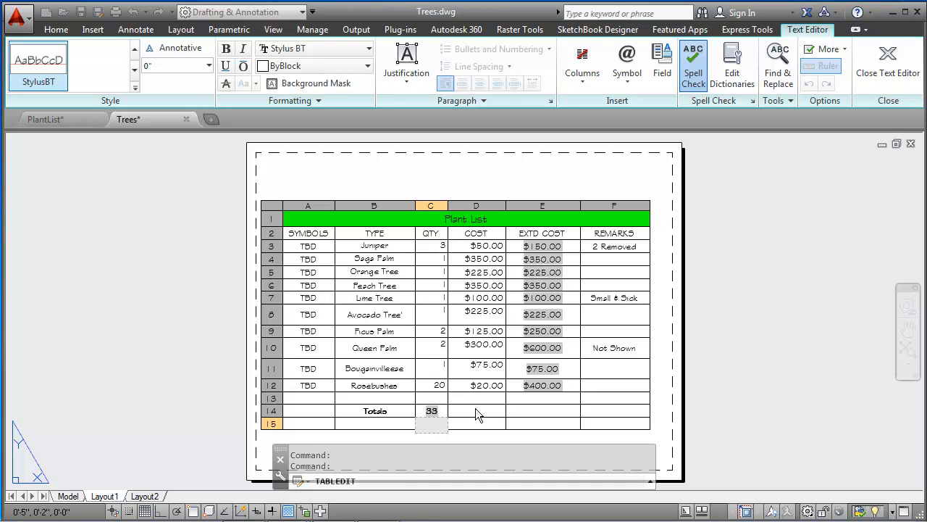
pyautogui.press('Escape')
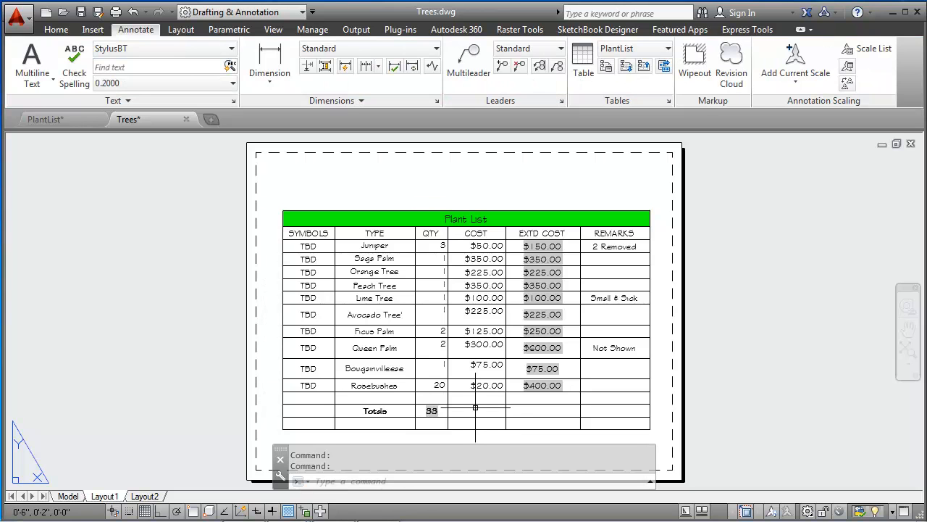
# Step: Insert a Sum formula in cell D14 covering the COST values in D3 through D12
pyautogui.click(476, 409)
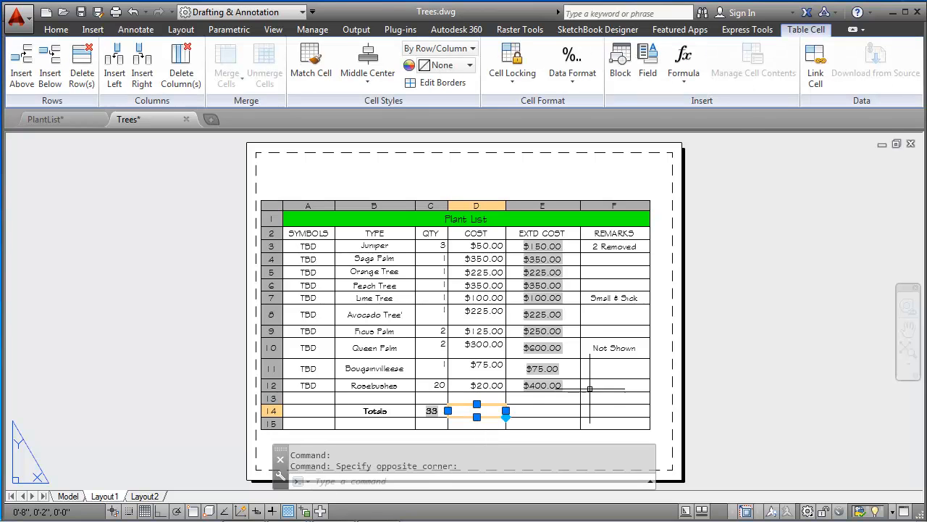
pyautogui.rightClick(566, 410)
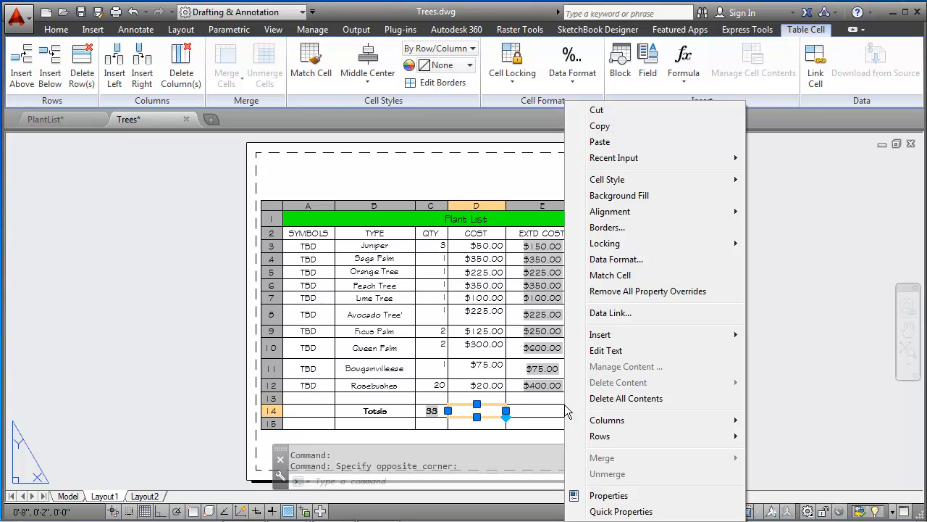
pyautogui.moveTo(679, 334)
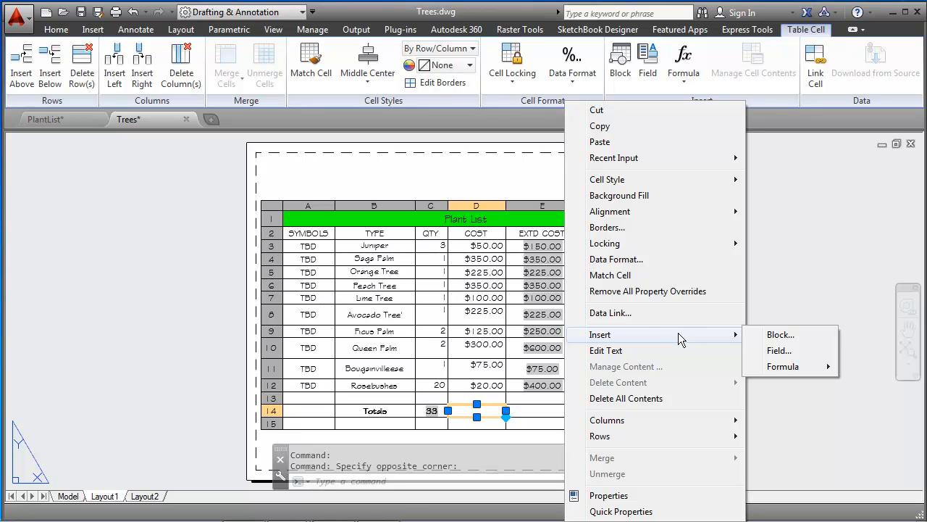
pyautogui.moveTo(785, 369)
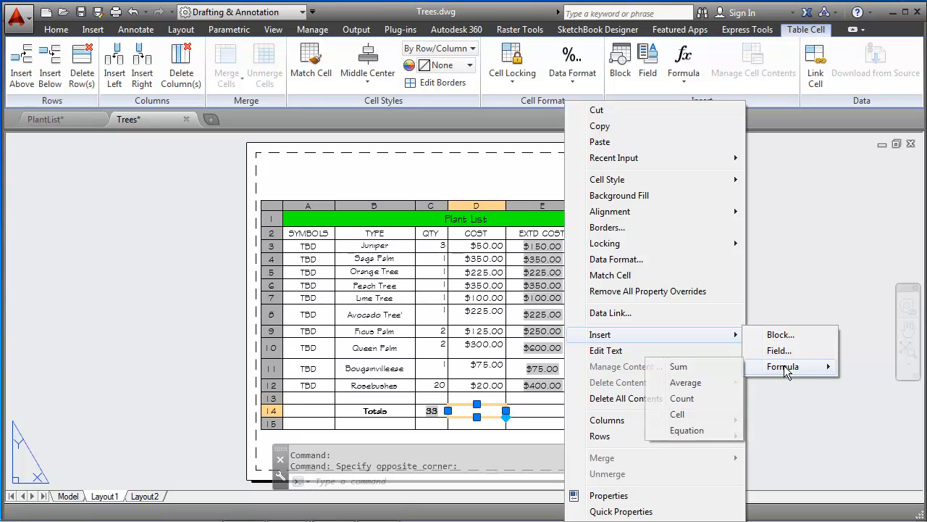
pyautogui.click(705, 366)
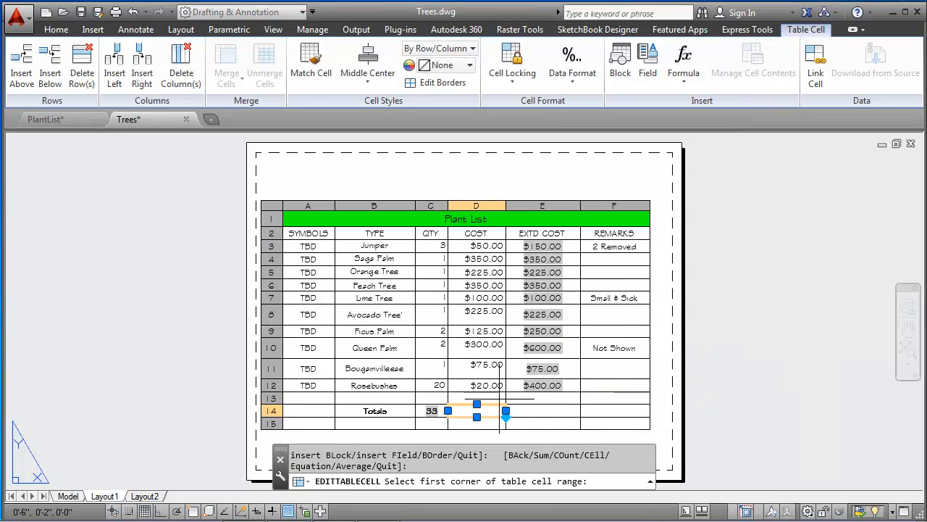
pyautogui.click(463, 247)
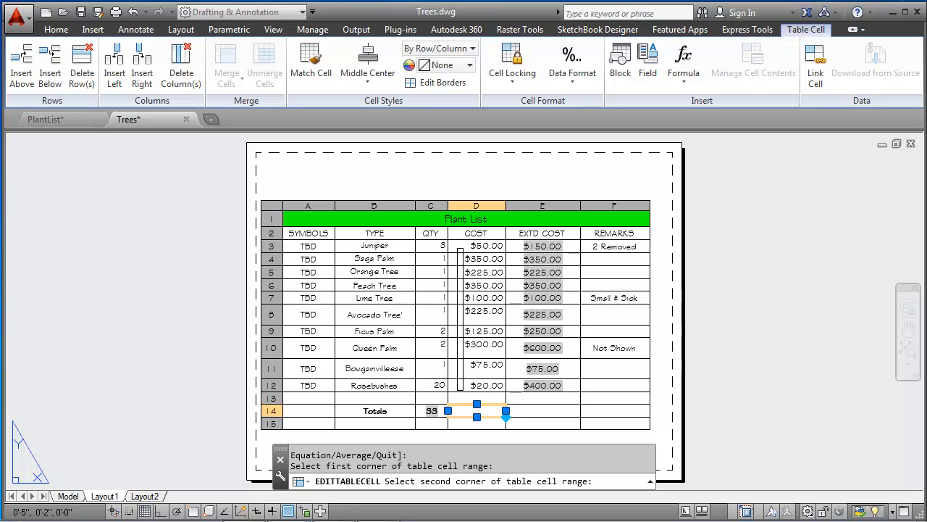
pyautogui.click(458, 389)
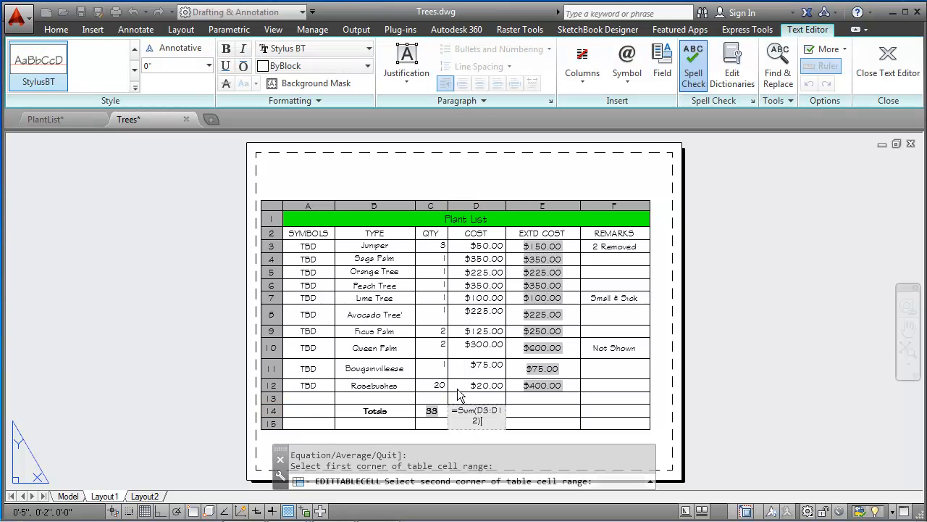
# Step: Try to make the COST sum formula in D14 bold, and finish editing the cell
pyautogui.moveTo(491, 421); pyautogui.dragTo(452, 411)
pyautogui.click(226, 48)
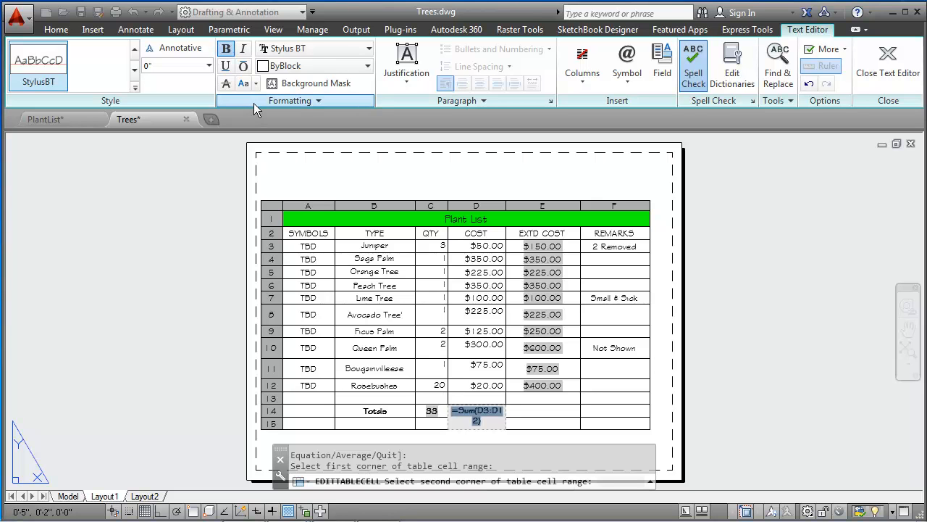
pyautogui.press('Return')
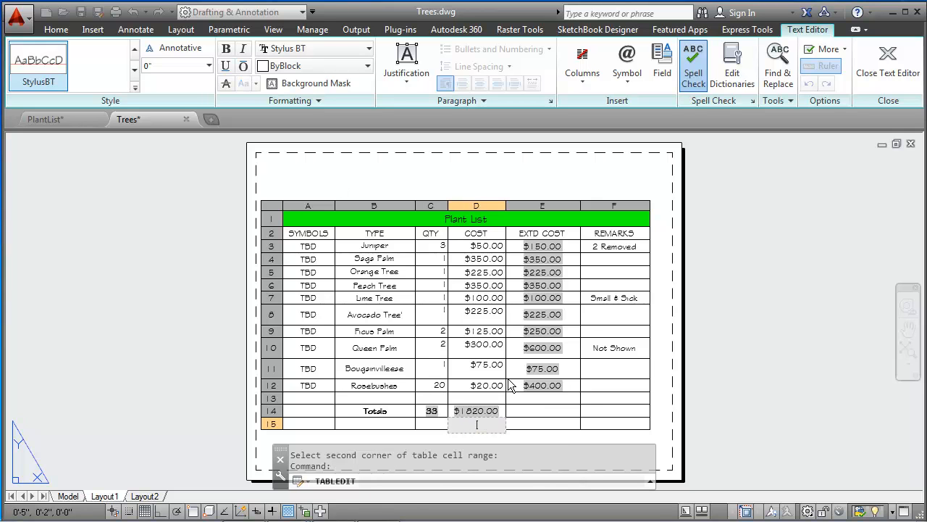
pyautogui.press('Escape')
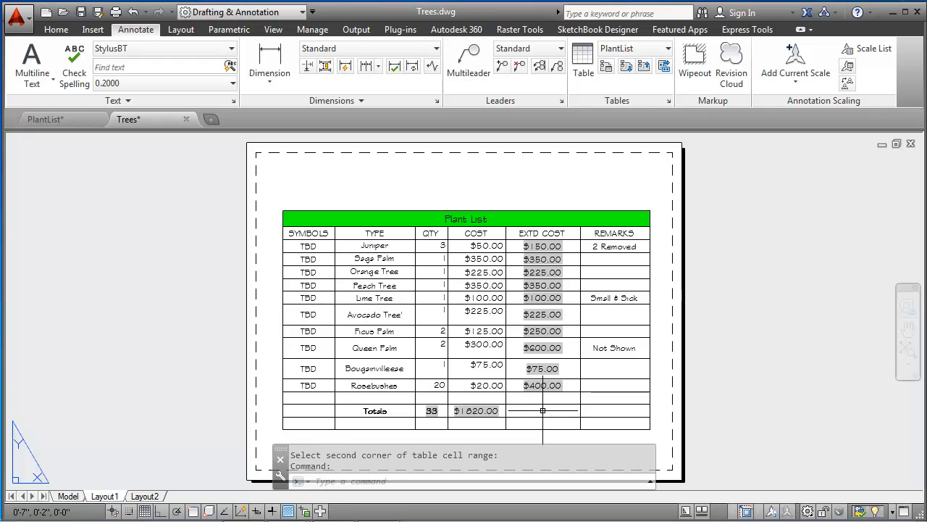
# Step: Enter the formula =sum(e3:e12) in cell E14 to total the EXTD COST column
pyautogui.click(542, 410)
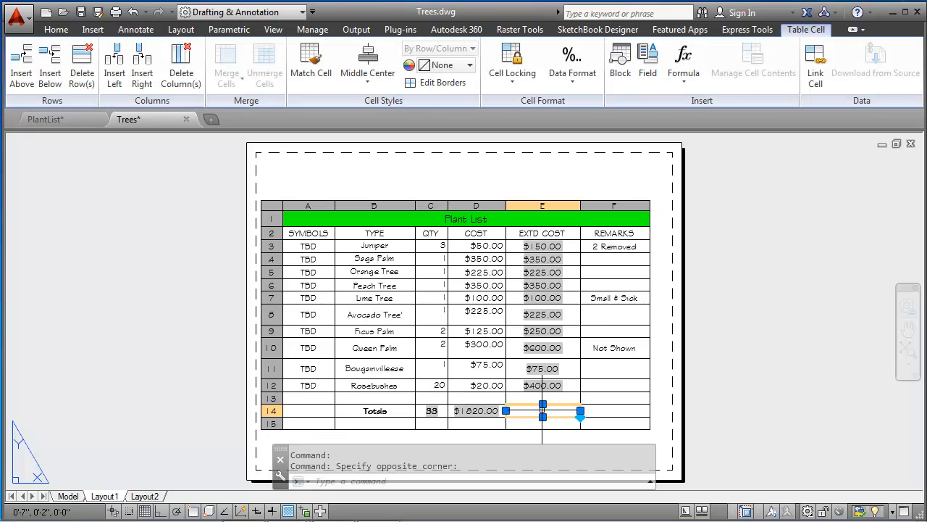
pyautogui.doubleClick(542, 410)
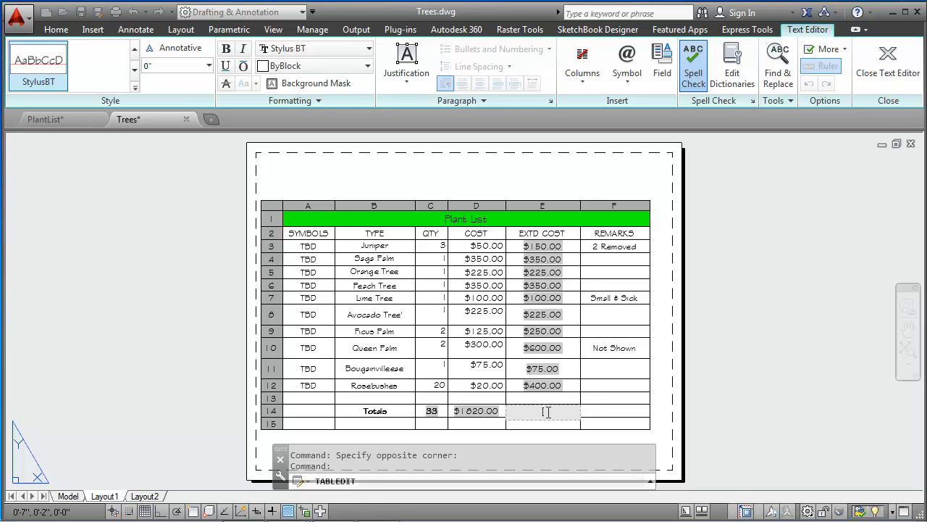
pyautogui.write('=')
pyautogui.write('sum(')
pyautogui.write('e3:')
pyautogui.write('e12)')
# Step: Make the EXTD COST sum formula in E14 bold and finish editing the cell
pyautogui.moveTo(573, 411); pyautogui.dragTo(512, 411)
pyautogui.click(227, 50)
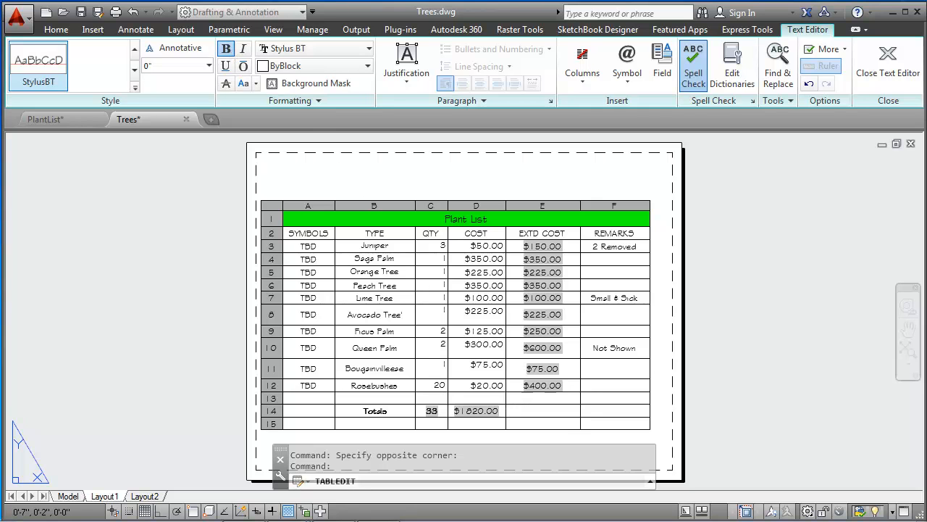
pyautogui.press('Return')
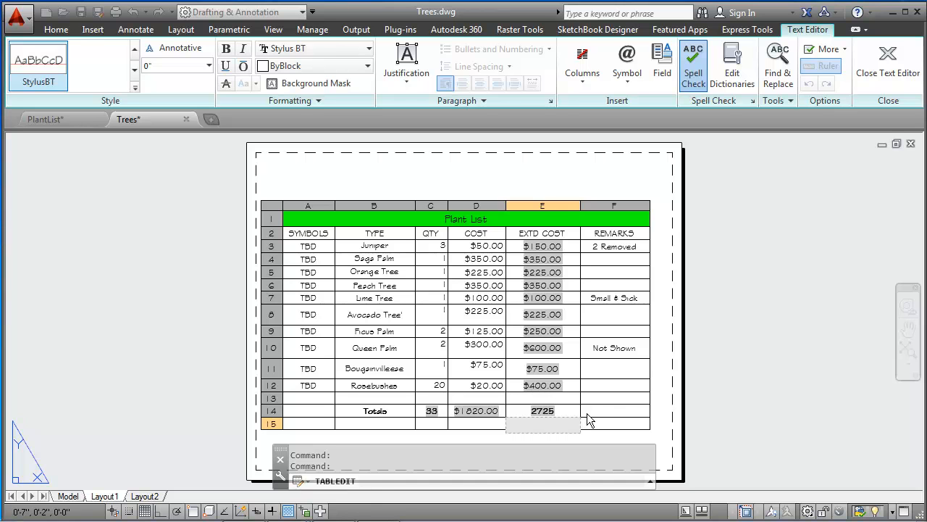
pyautogui.press('Escape')
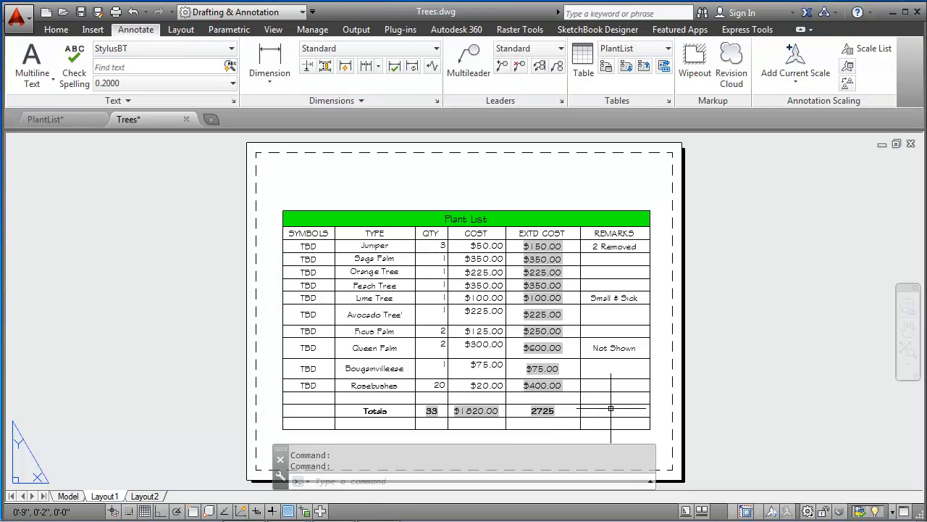